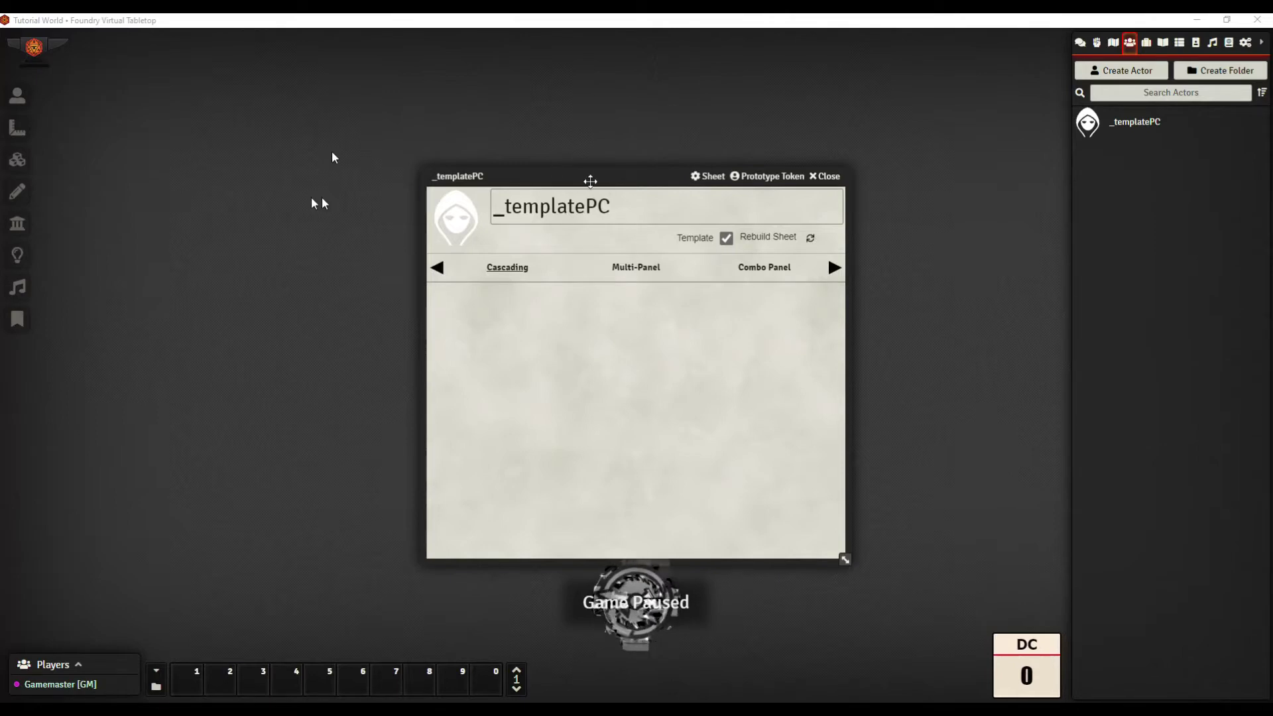
Step: Expand the Tabs and Panels folders inside the PC Template item folder
{"action": "left_click_drag", "start_coordinate": [588, 178], "coordinate": [594, 149]}
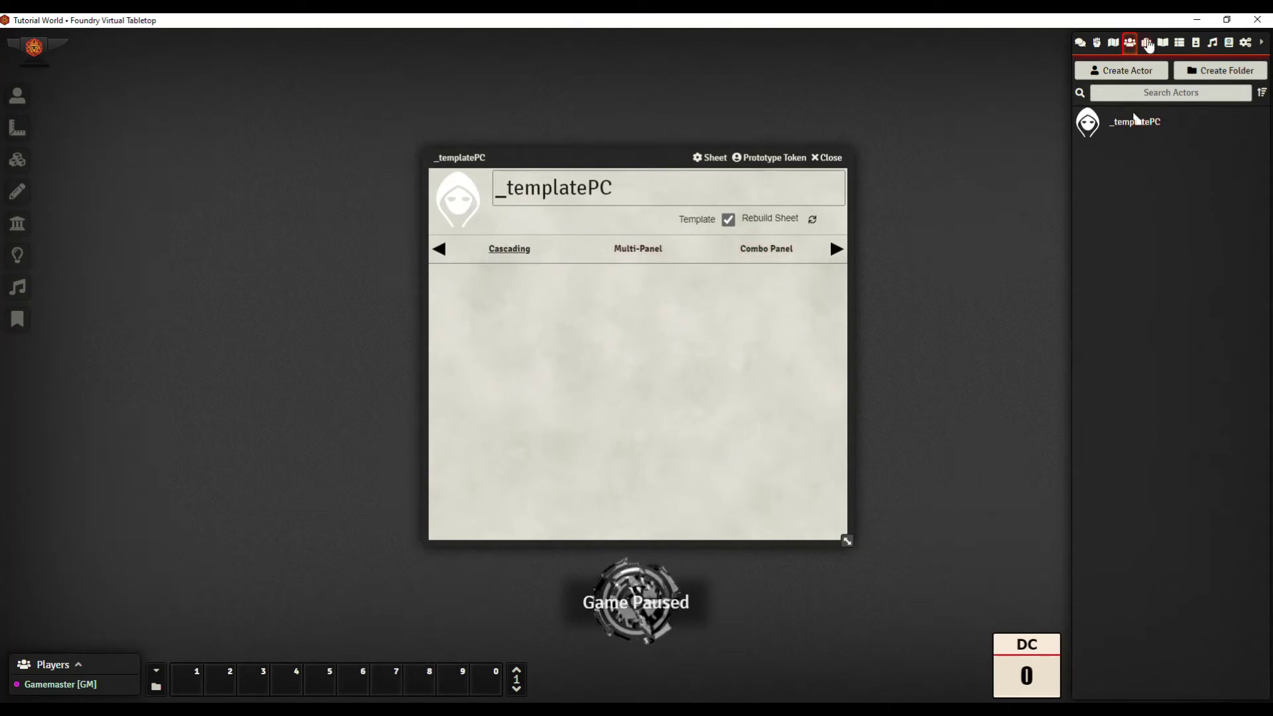
{"action": "left_click", "coordinate": [1146, 43]}
{"action": "left_click", "coordinate": [1145, 146]}
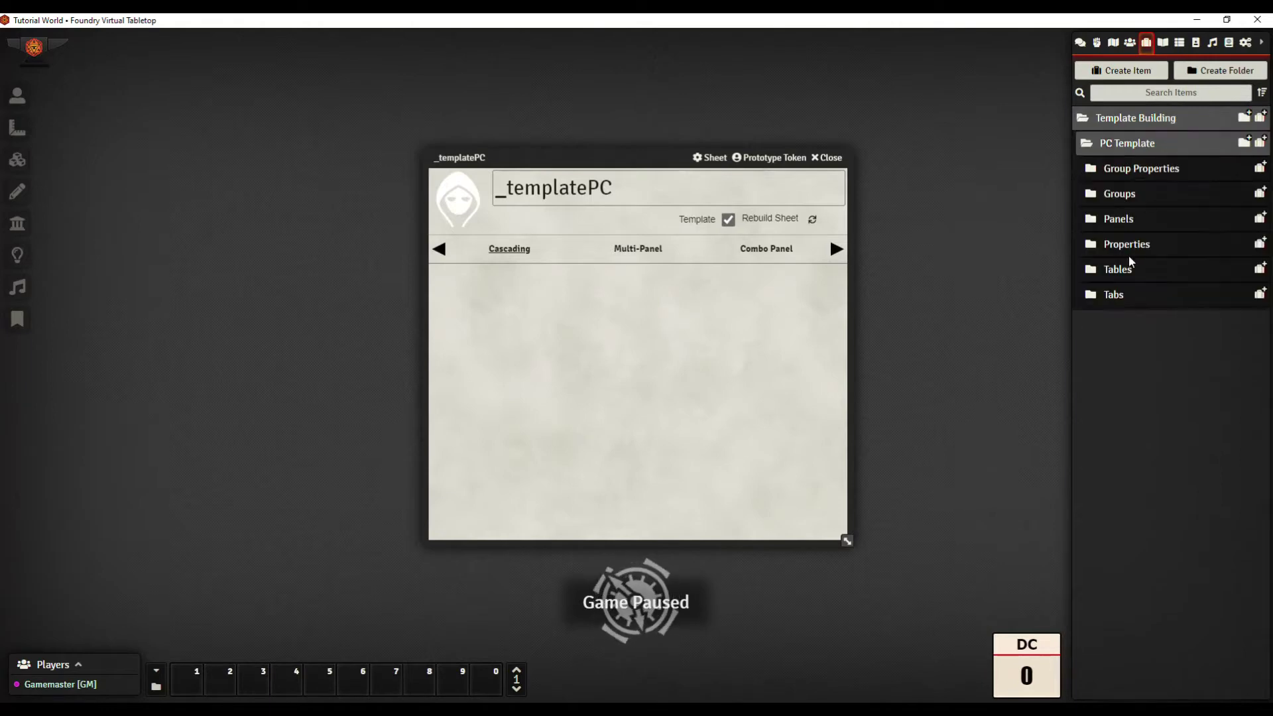
{"action": "left_click", "coordinate": [1129, 297]}
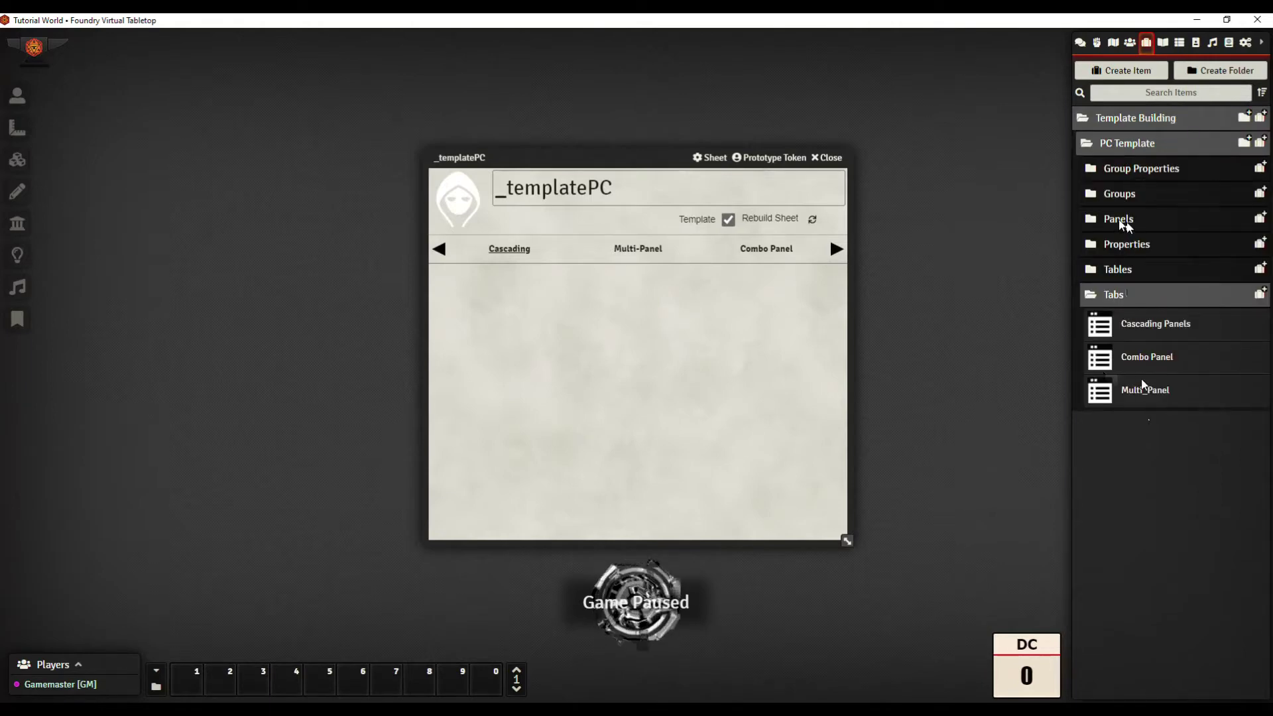
{"action": "left_click", "coordinate": [1121, 221]}
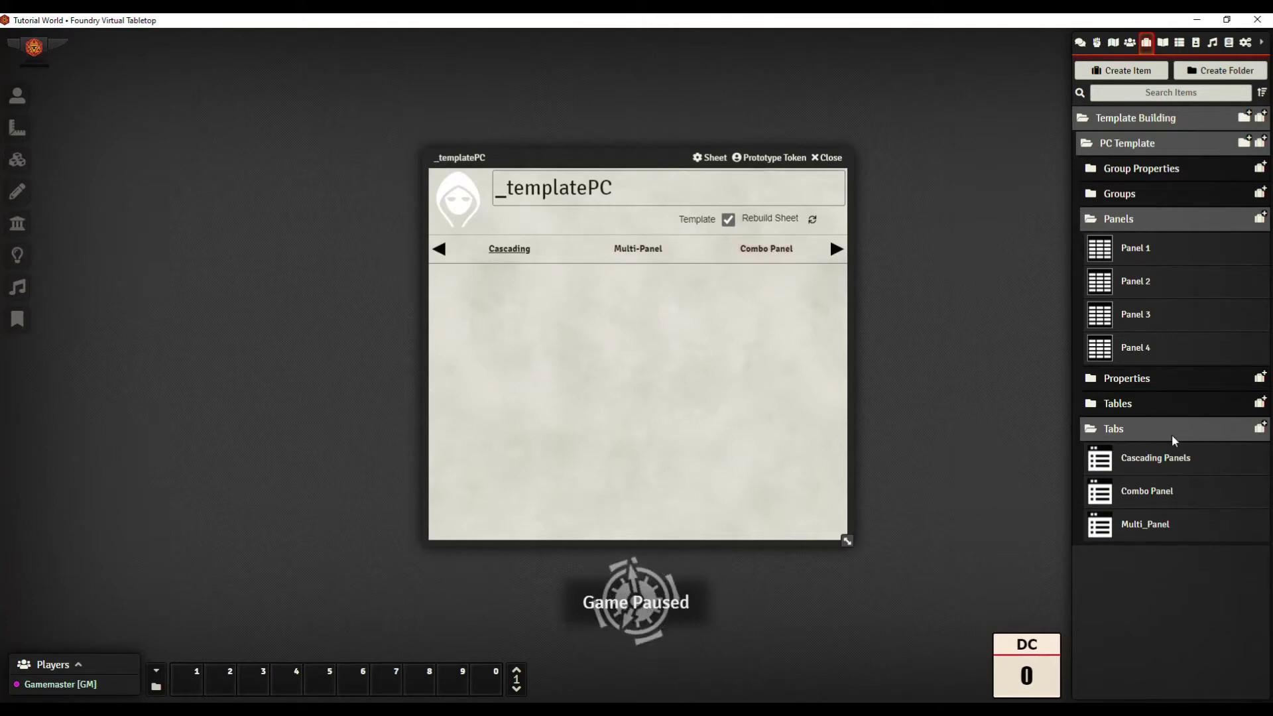
Step: Add Panel 1, Panel 2, Panel 3 and Panel 4 to the Cascading Panels tab item
{"action": "left_click", "coordinate": [1159, 459]}
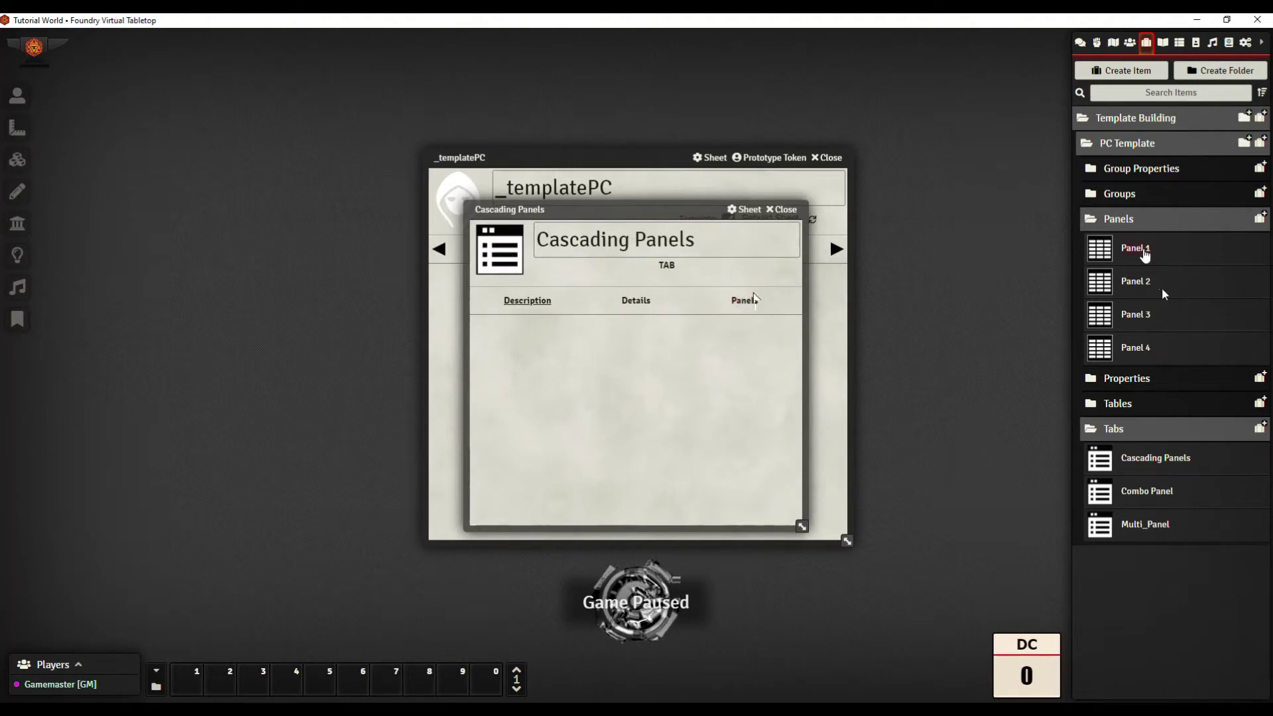
{"action": "left_click_drag", "start_coordinate": [1153, 284], "coordinate": [776, 330]}
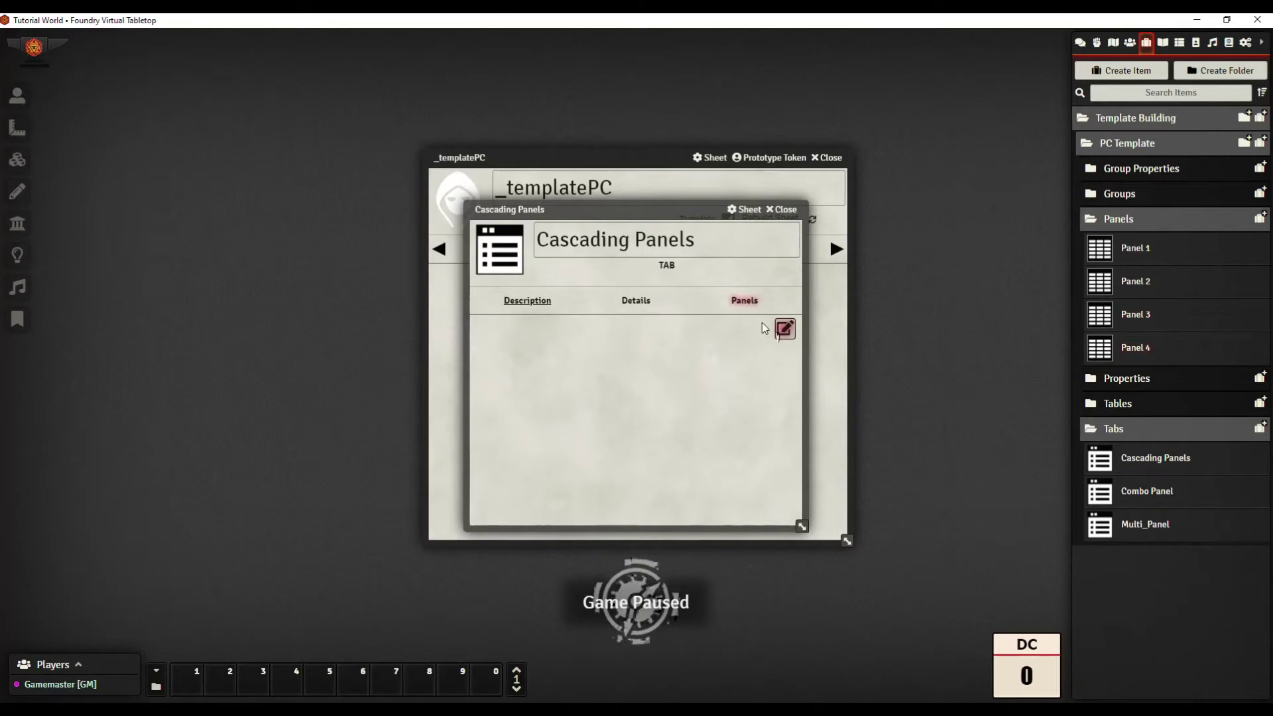
{"action": "left_click", "coordinate": [752, 303]}
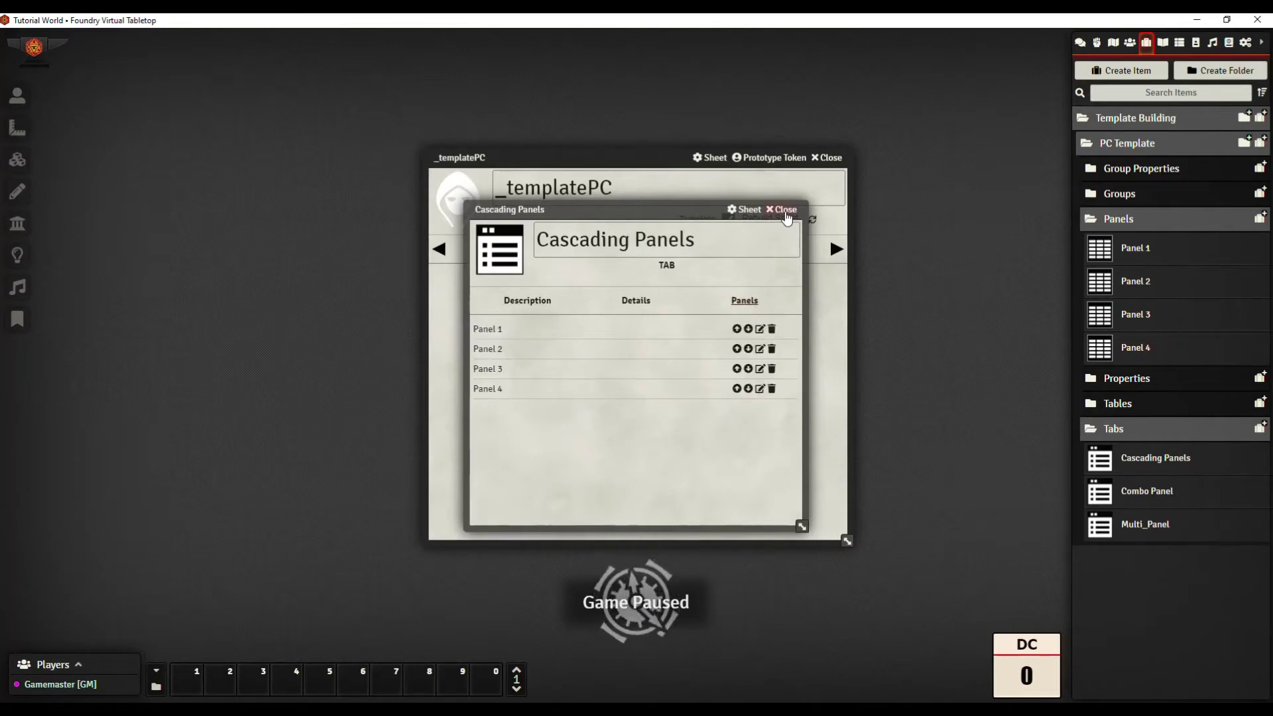
{"action": "left_click", "coordinate": [785, 217]}
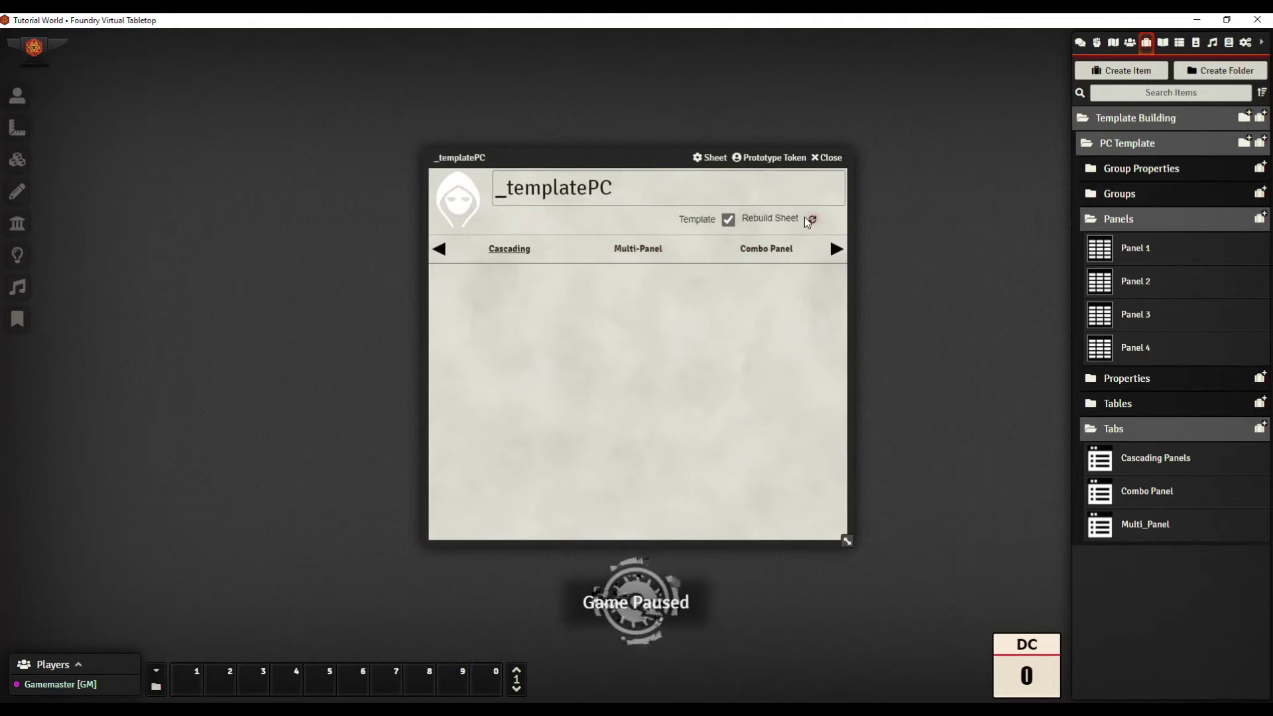
Step: Rebuild the _templatePC actor sheet and reopen it to check the Cascading tab
{"action": "left_click", "coordinate": [810, 224]}
{"action": "key", "text": "F5"}
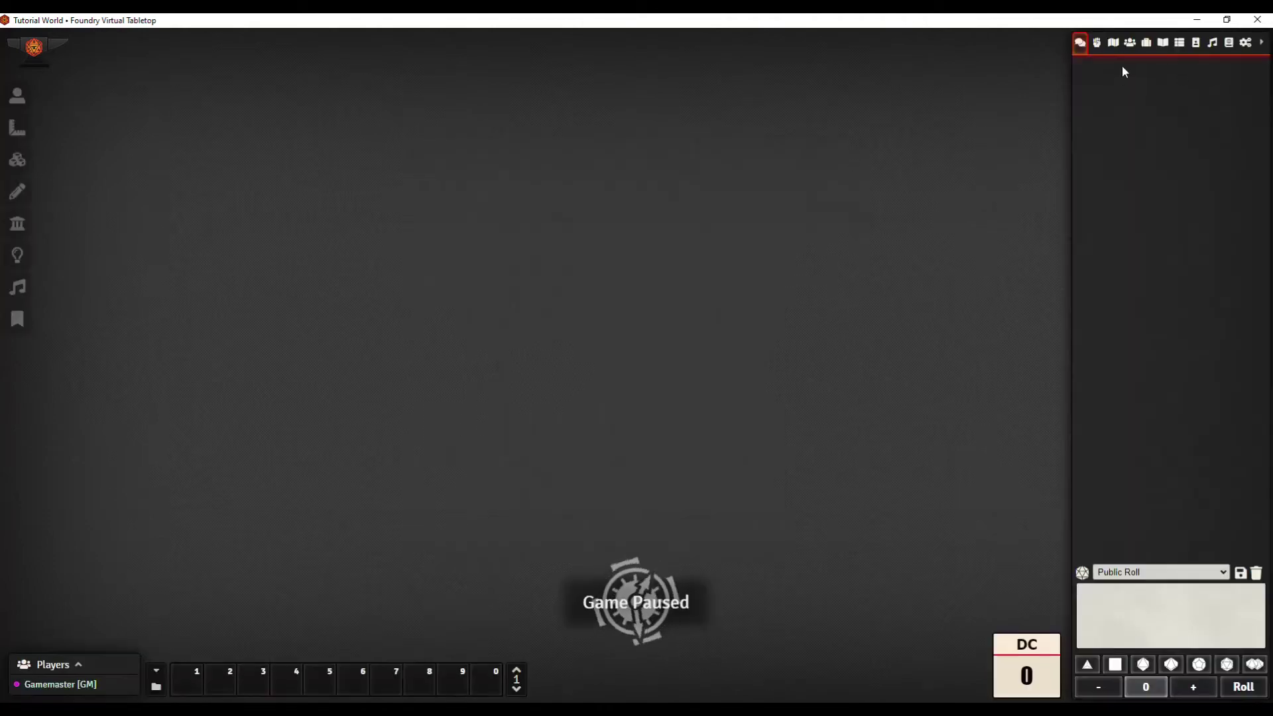
{"action": "left_click", "coordinate": [1130, 43]}
{"action": "left_click", "coordinate": [1135, 125]}
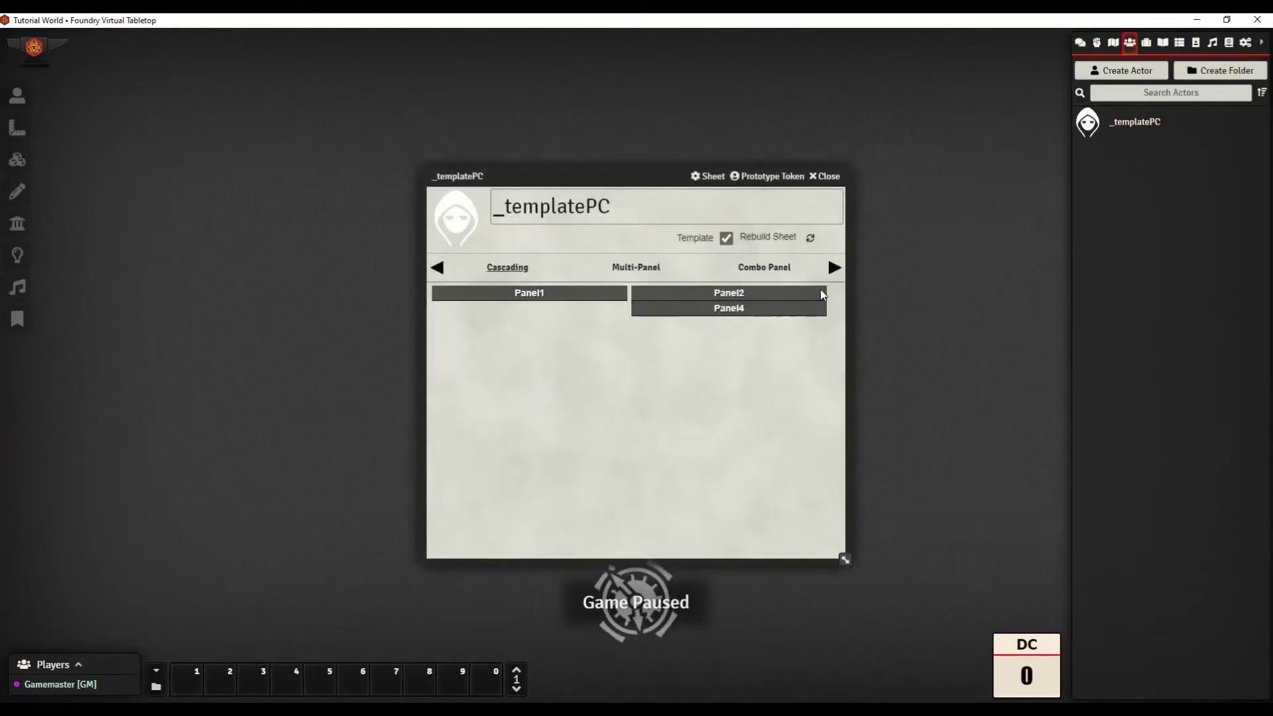
{"action": "left_click_drag", "start_coordinate": [646, 178], "coordinate": [629, 160]}
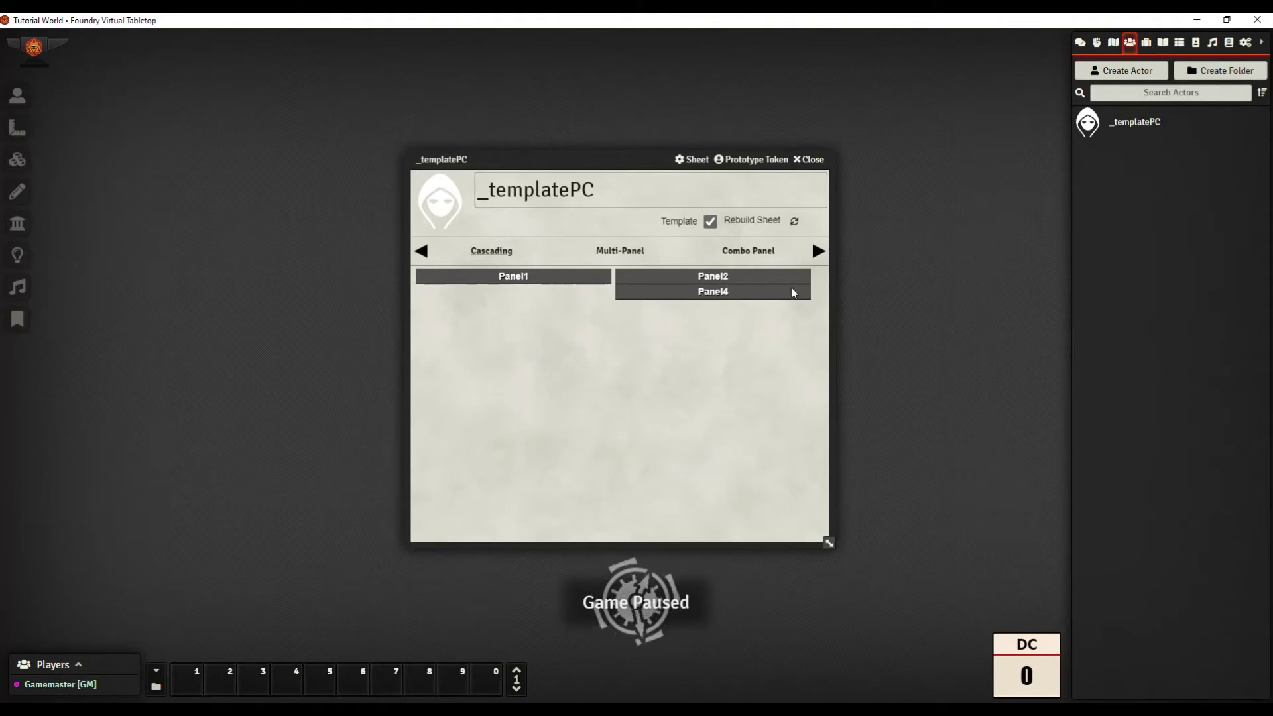
Step: Set the Visible If condition operator of Panel 3 to NONE
{"action": "left_click", "coordinate": [1146, 43]}
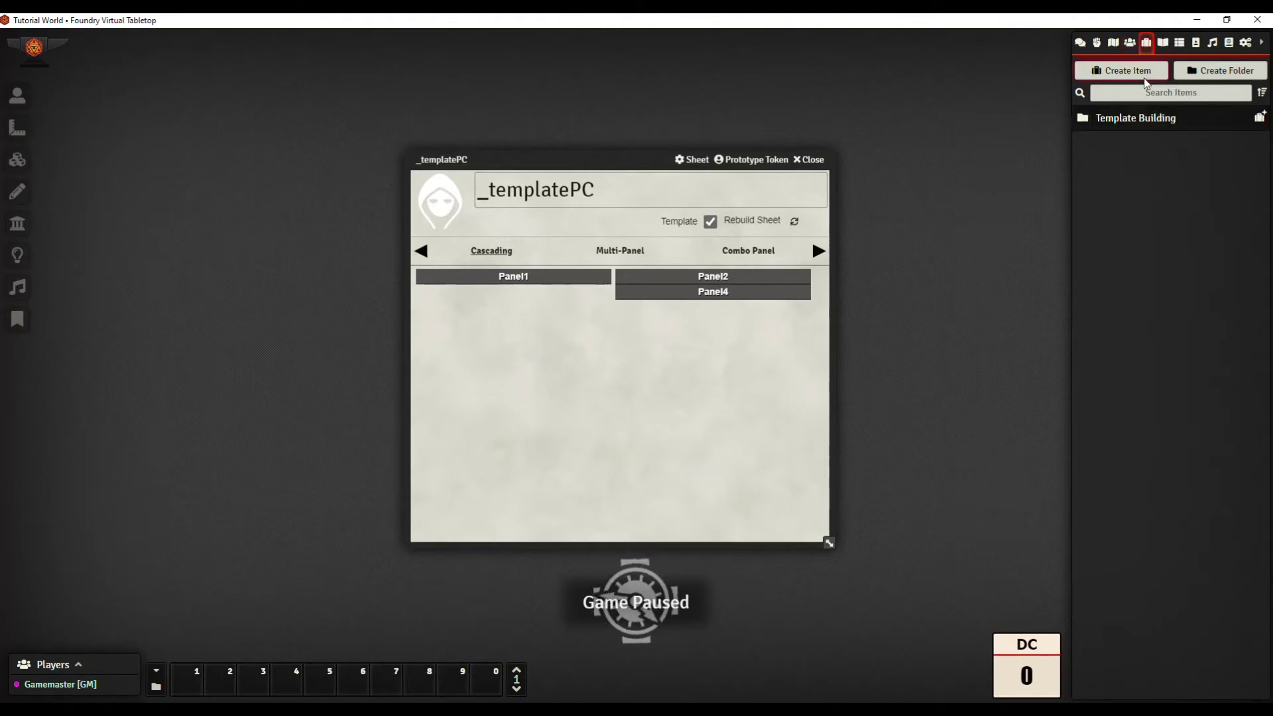
{"action": "left_click", "coordinate": [1136, 126]}
{"action": "left_click", "coordinate": [1134, 142]}
{"action": "left_click", "coordinate": [1120, 218]}
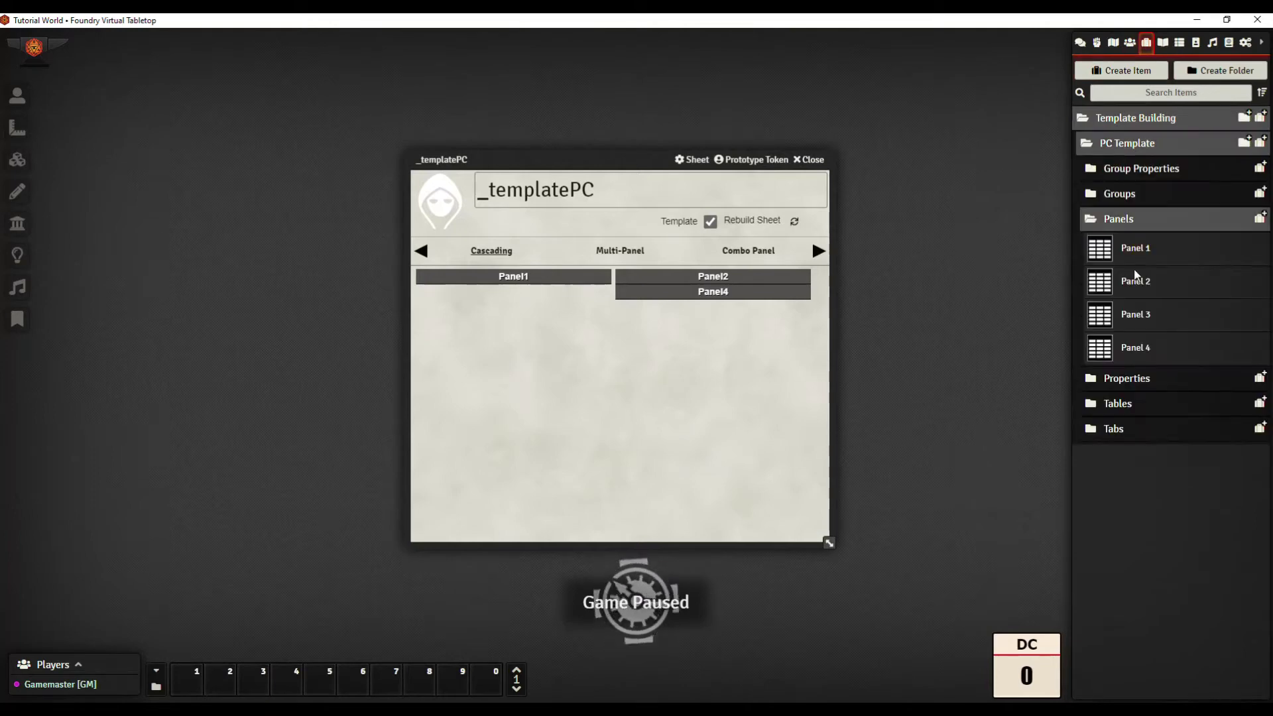
{"action": "left_click", "coordinate": [1136, 314]}
{"action": "left_click", "coordinate": [676, 495]}
{"action": "left_click", "coordinate": [655, 508]}
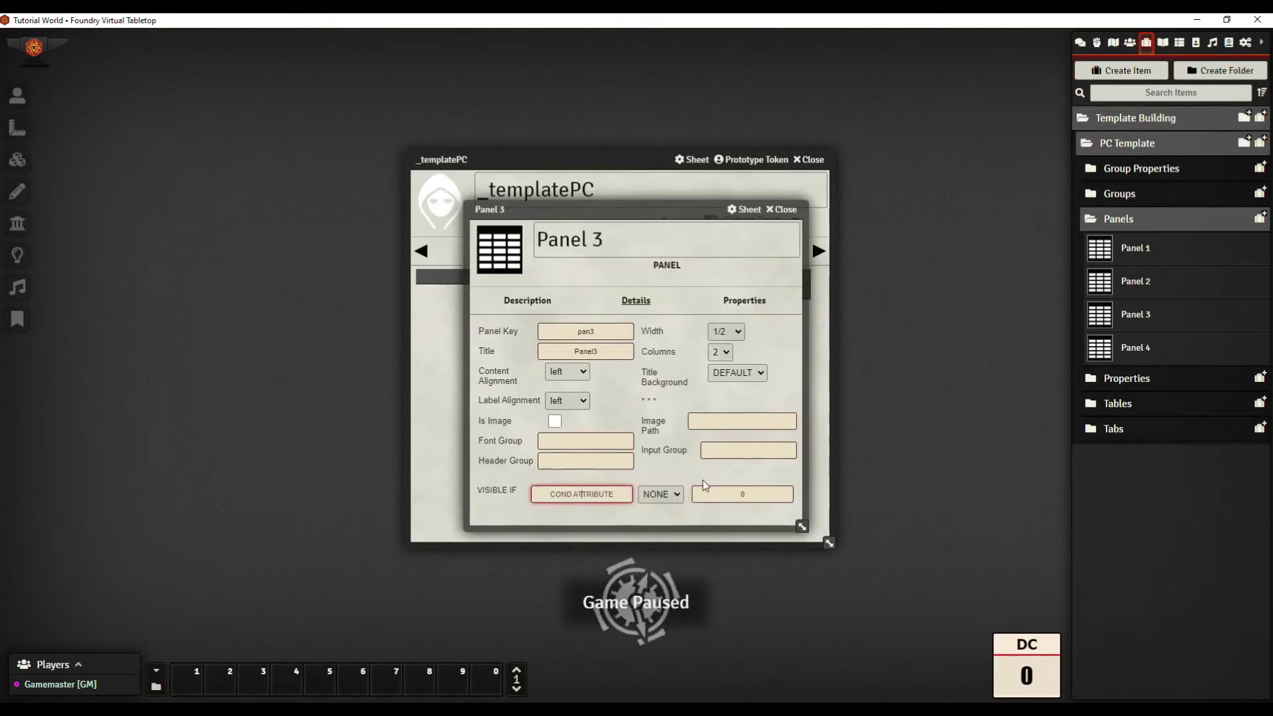
{"action": "left_click", "coordinate": [669, 358]}
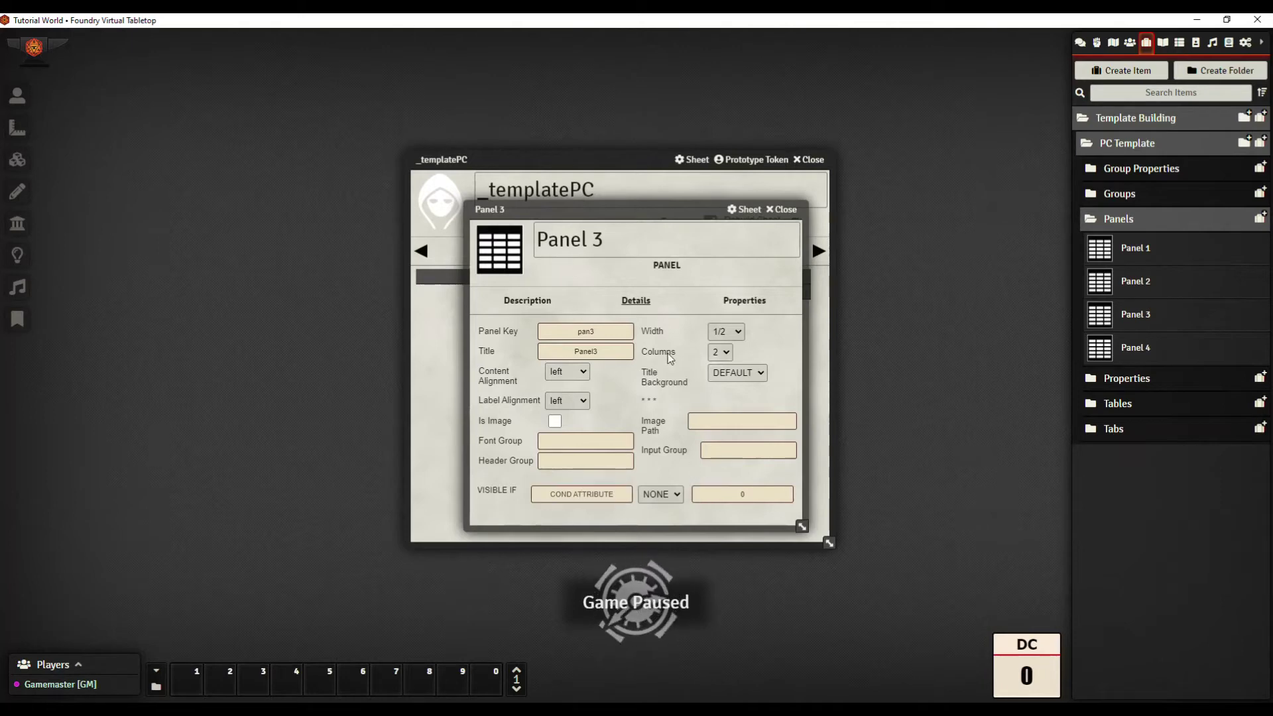
{"action": "left_click", "coordinate": [782, 209]}
Step: Rebuild the template character sheet with the corrected Panel 3 and reopen it
{"action": "left_click", "coordinate": [794, 222]}
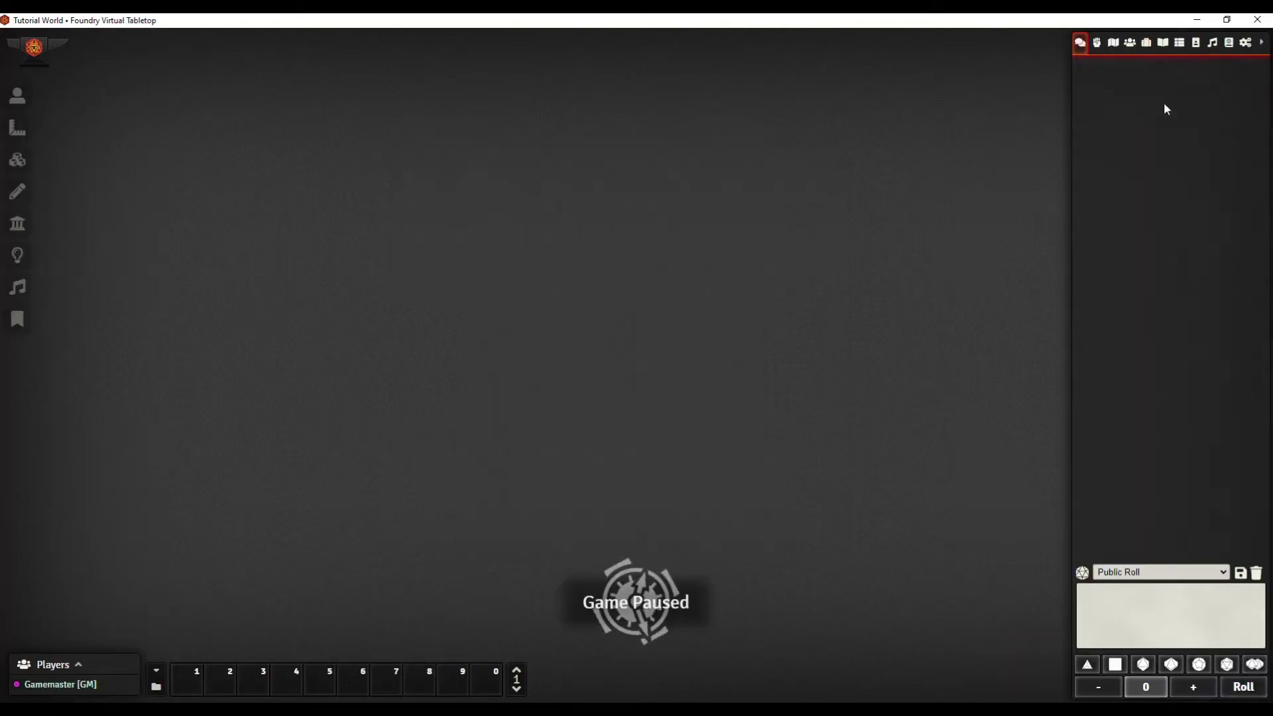
{"action": "left_click", "coordinate": [1129, 44]}
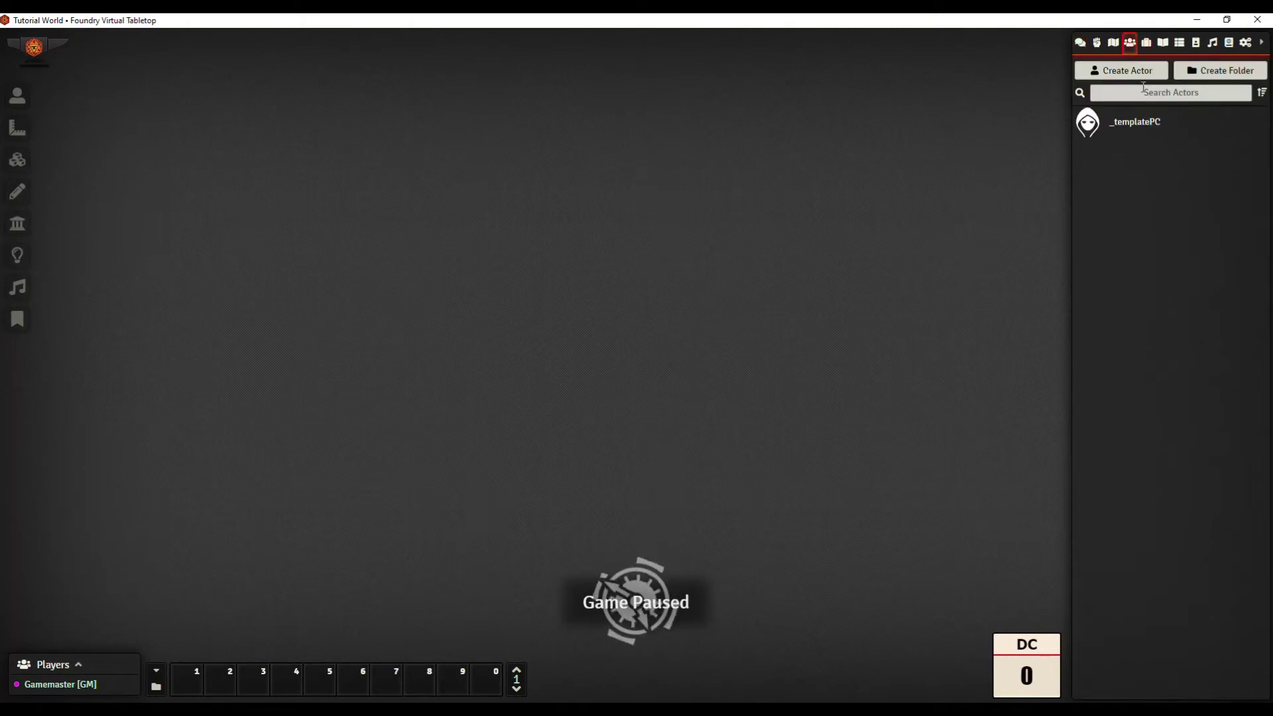
{"action": "left_click", "coordinate": [1132, 126]}
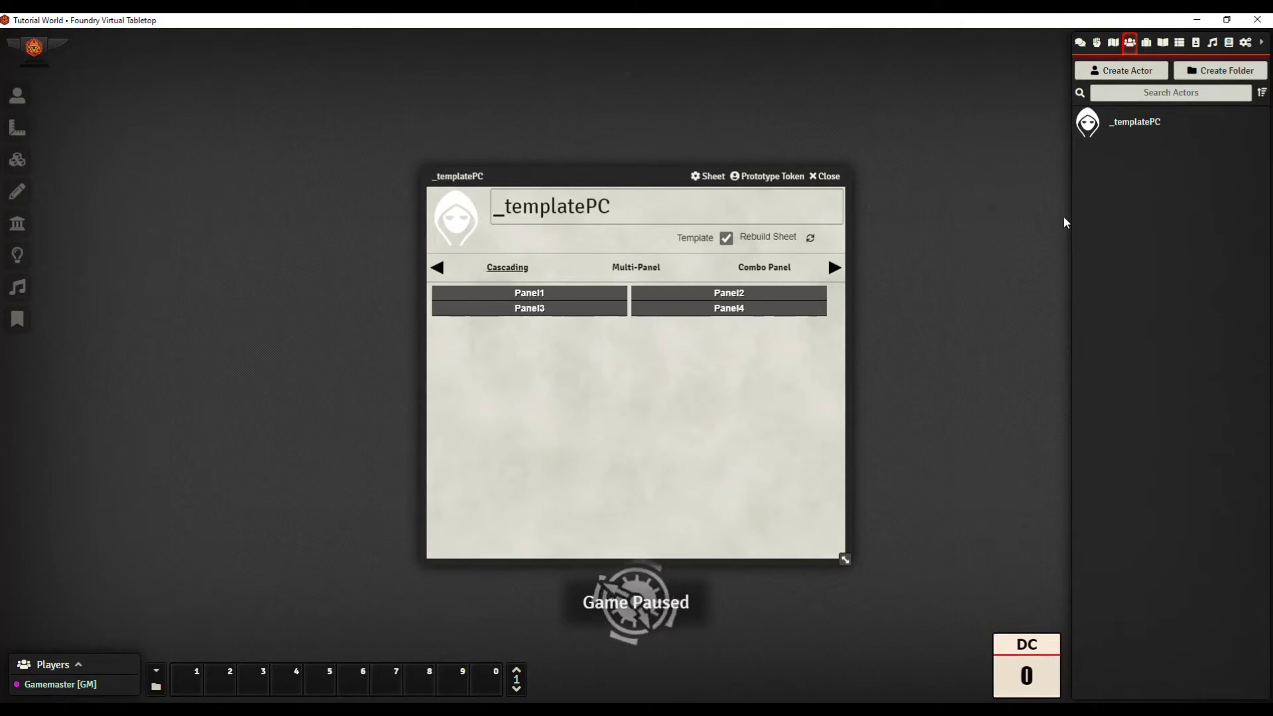
Step: Examine the width and other detail settings of Panel 1 in the PC Template's Panels folder
{"action": "left_click", "coordinate": [1147, 46]}
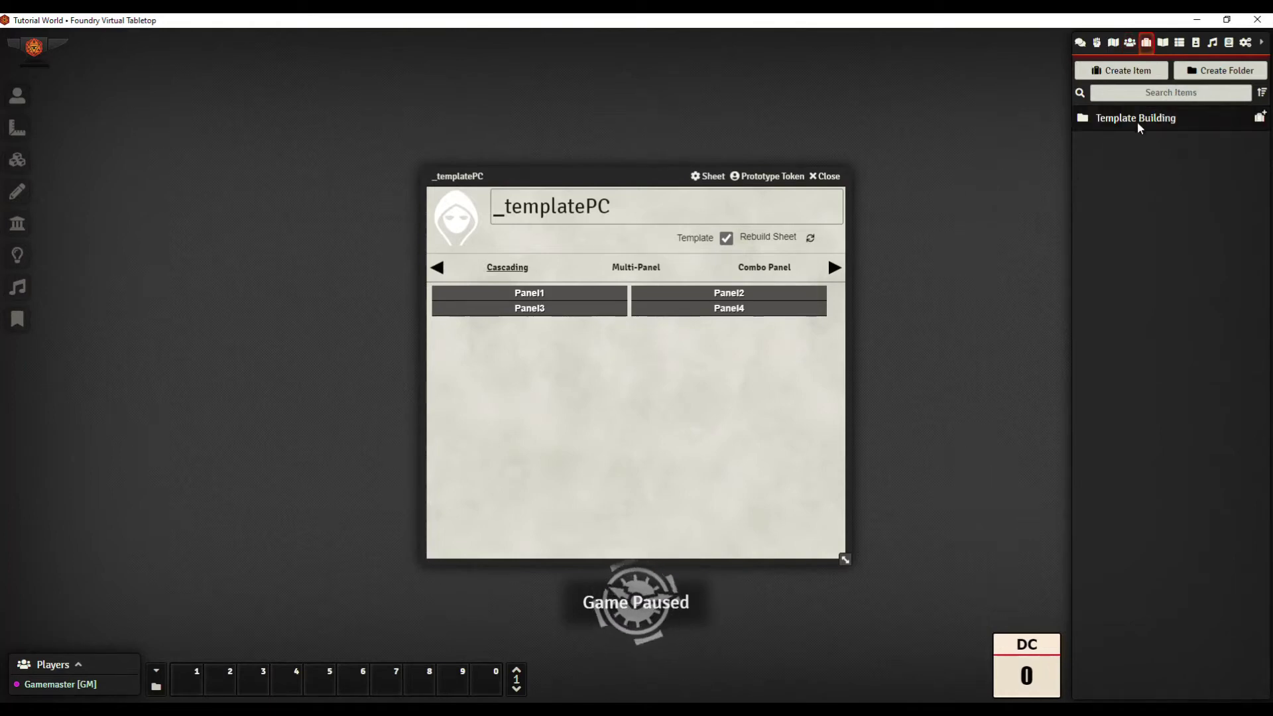
{"action": "left_click", "coordinate": [1137, 119]}
{"action": "left_click", "coordinate": [1124, 147]}
{"action": "left_click", "coordinate": [1117, 218]}
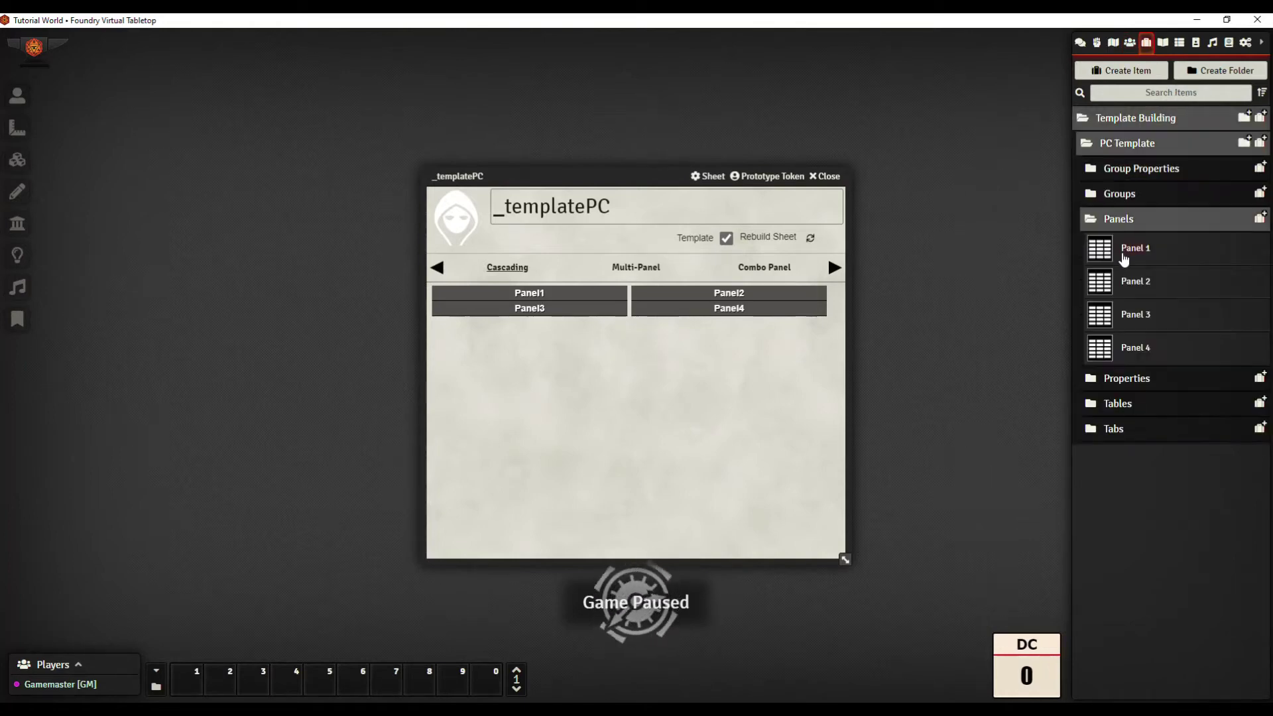
{"action": "left_click", "coordinate": [1132, 250]}
{"action": "left_click", "coordinate": [628, 302]}
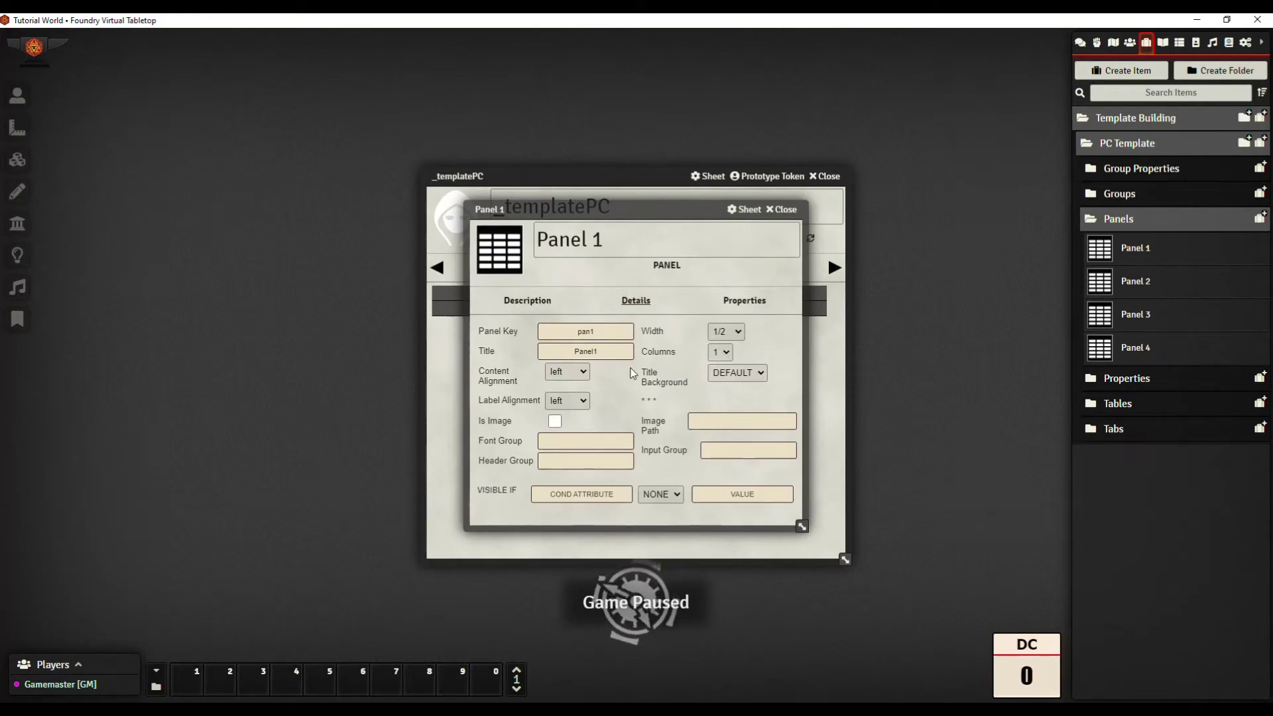
{"action": "left_click", "coordinate": [782, 210]}
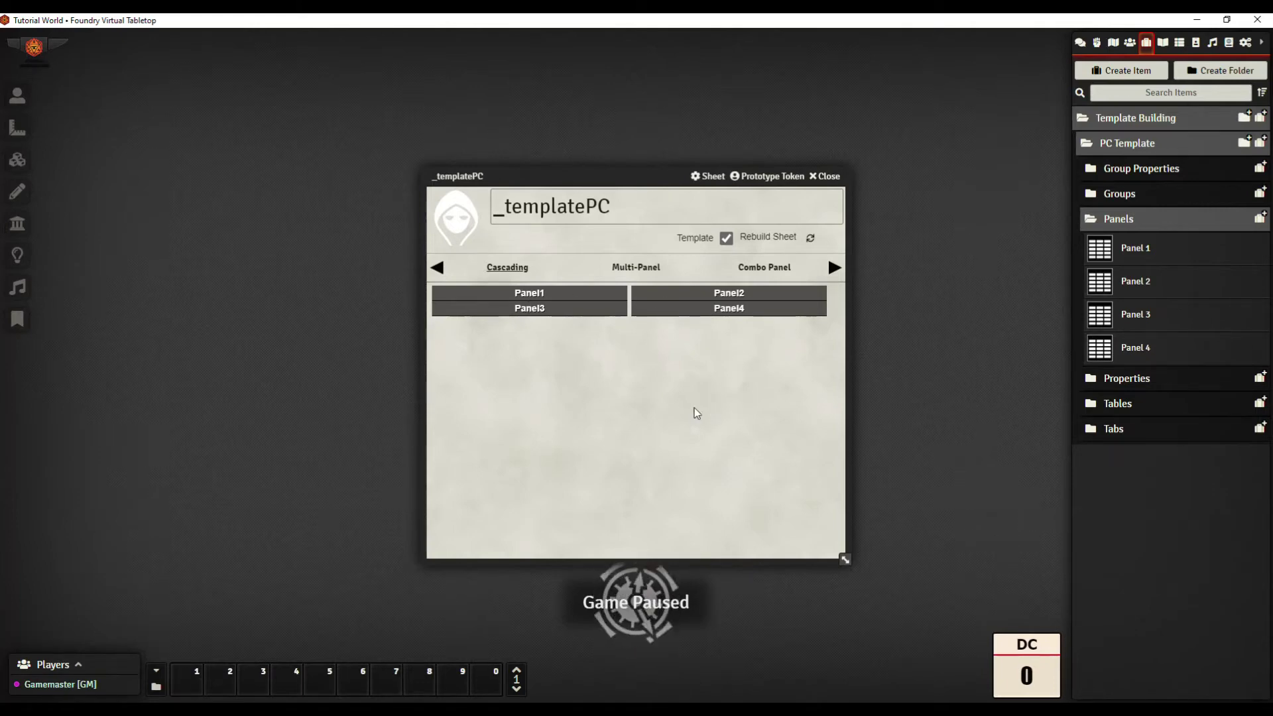
Step: Set the width of Panel 1 to 1, and rebuild and reopen the _templatePC sheet
{"action": "left_click", "coordinate": [1145, 245]}
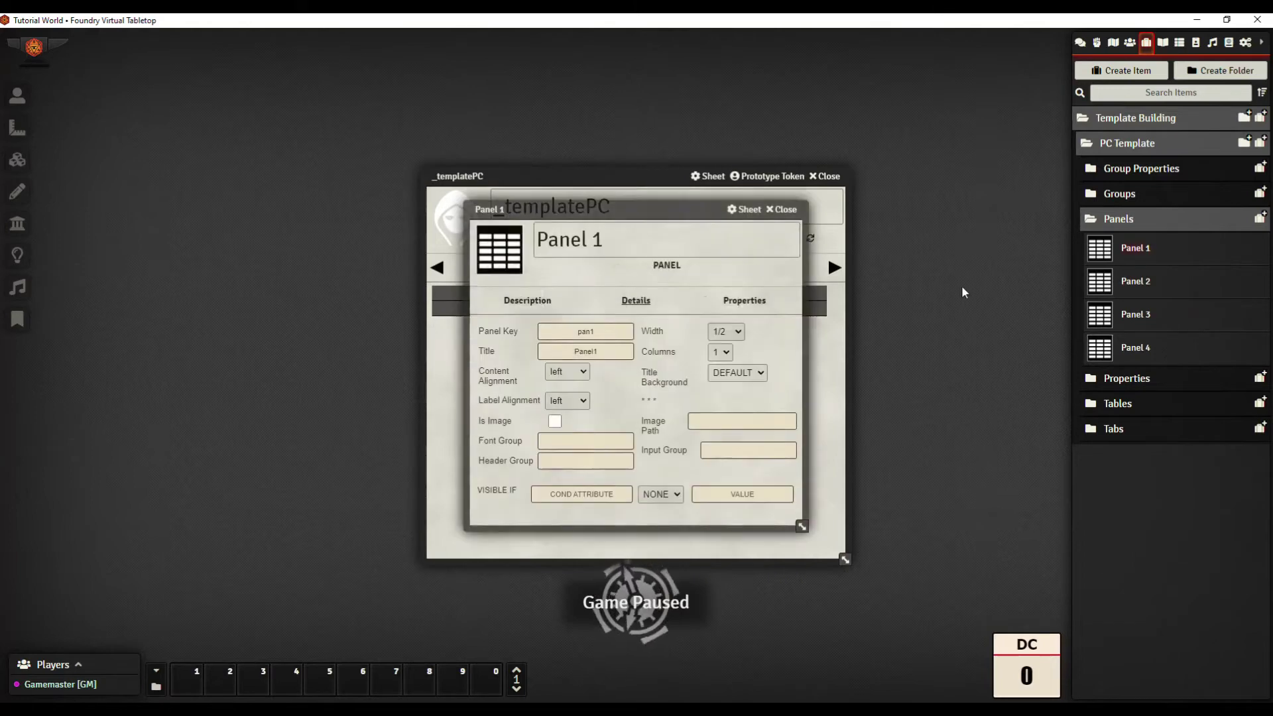
{"action": "left_click", "coordinate": [732, 331]}
{"action": "left_click", "coordinate": [729, 346]}
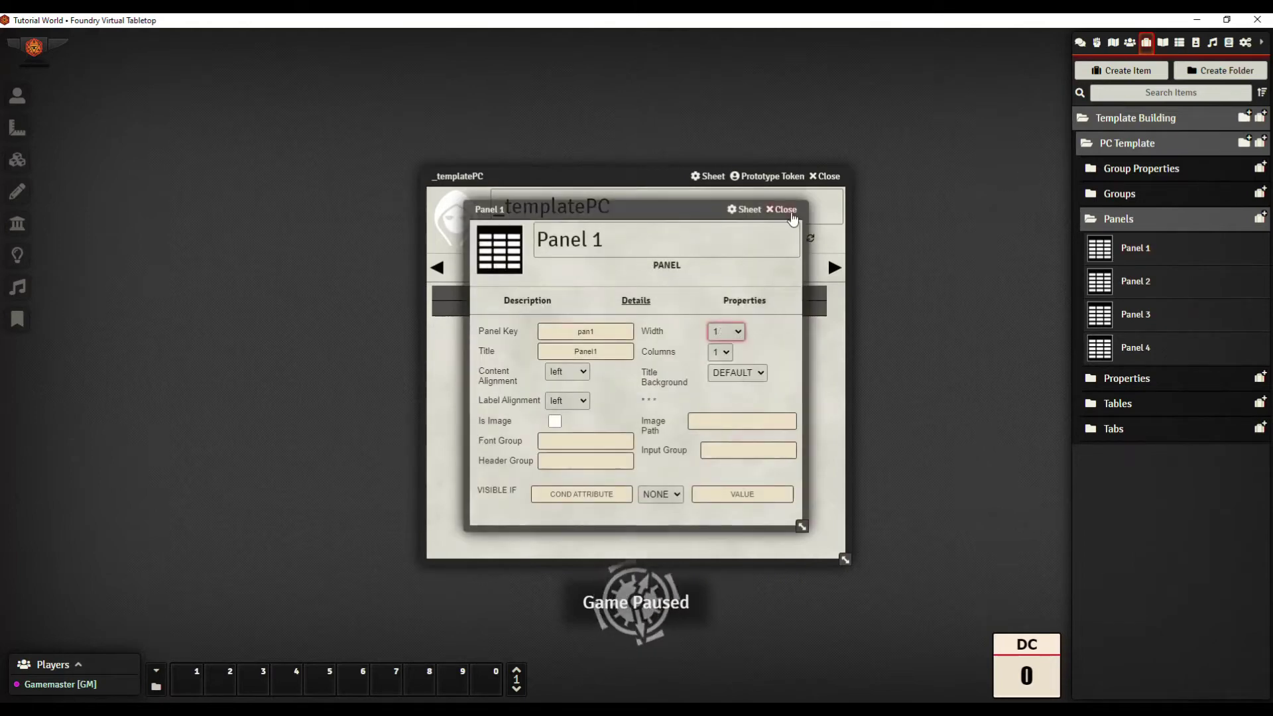
{"action": "left_click", "coordinate": [785, 210]}
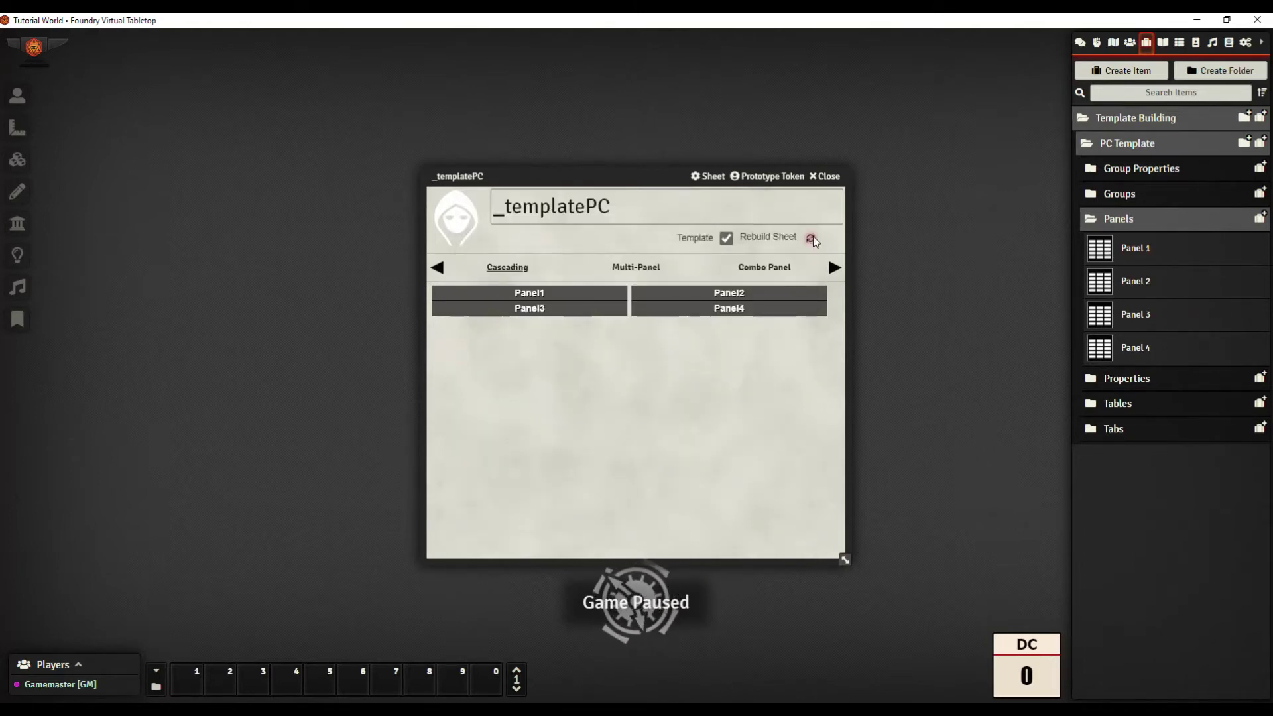
{"action": "left_click", "coordinate": [812, 239]}
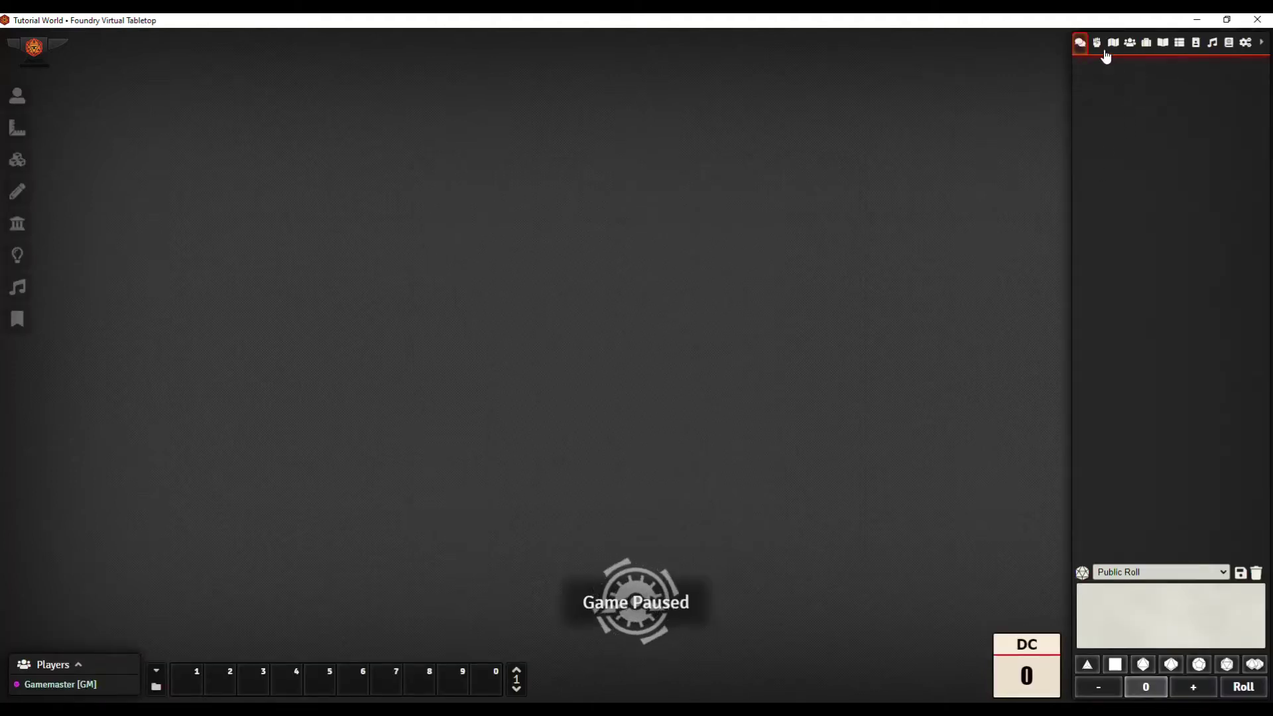
{"action": "left_click", "coordinate": [1129, 43]}
{"action": "left_click", "coordinate": [1117, 129]}
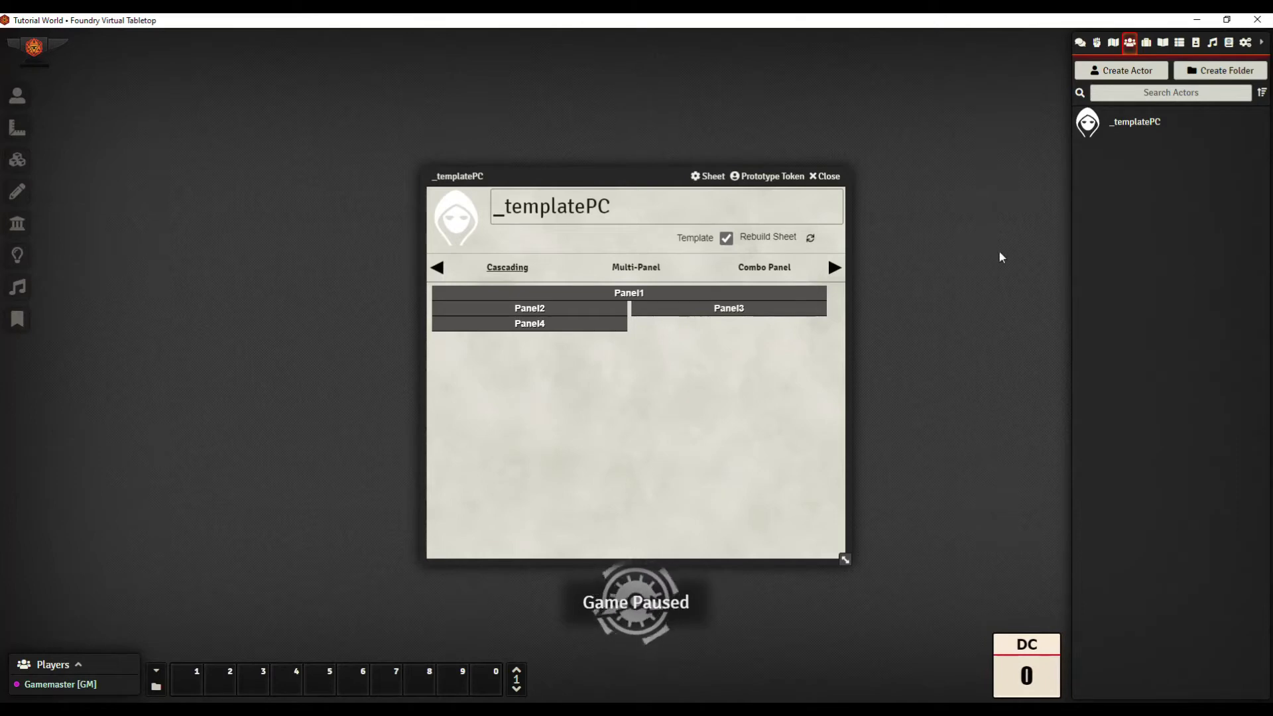
Step: Set the width of Panel 1 to 1/4 in its details
{"action": "left_click", "coordinate": [1144, 40]}
{"action": "left_click", "coordinate": [1138, 121]}
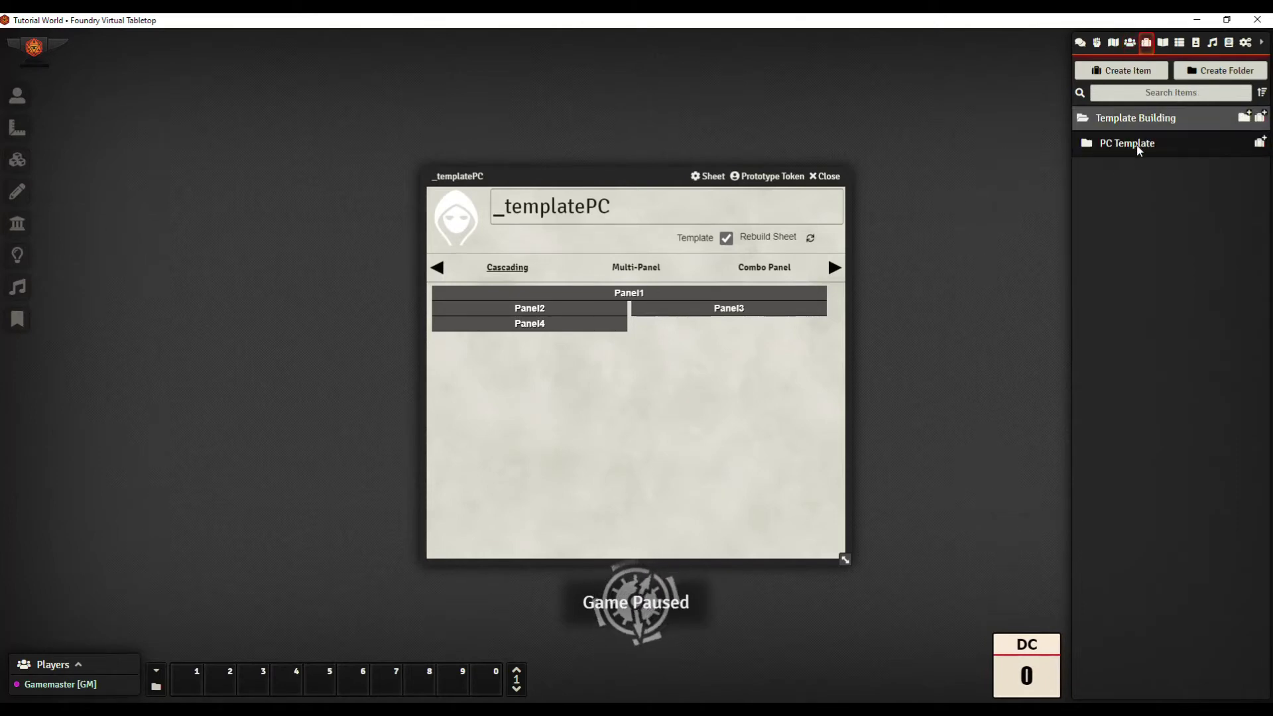
{"action": "left_click", "coordinate": [1137, 145]}
{"action": "left_click", "coordinate": [1142, 217]}
{"action": "left_click", "coordinate": [1135, 248]}
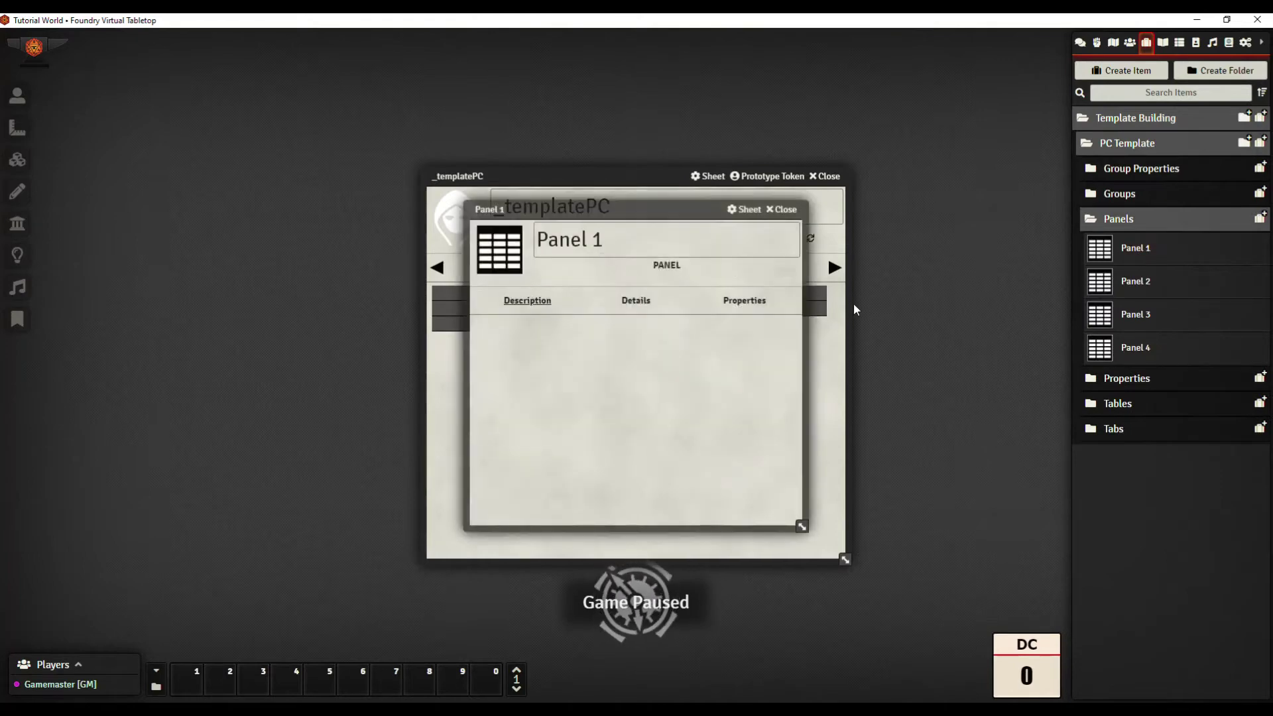
{"action": "left_click", "coordinate": [635, 301]}
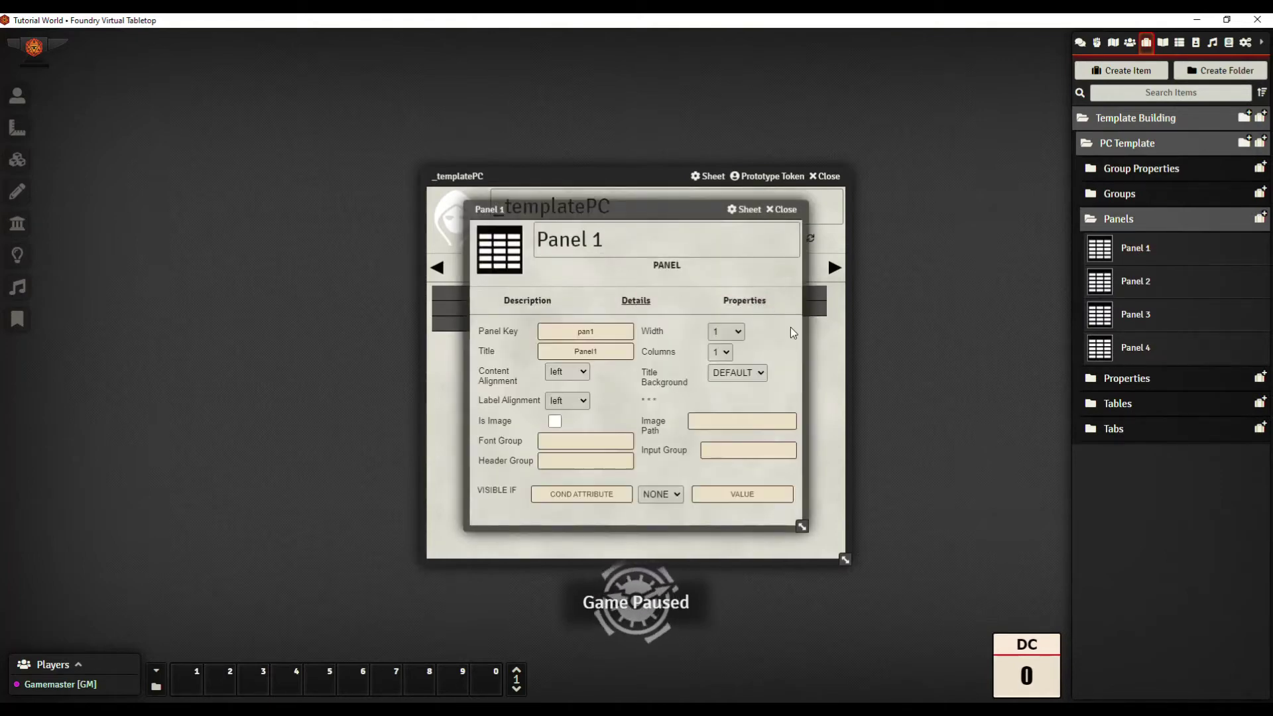
{"action": "left_click", "coordinate": [739, 335]}
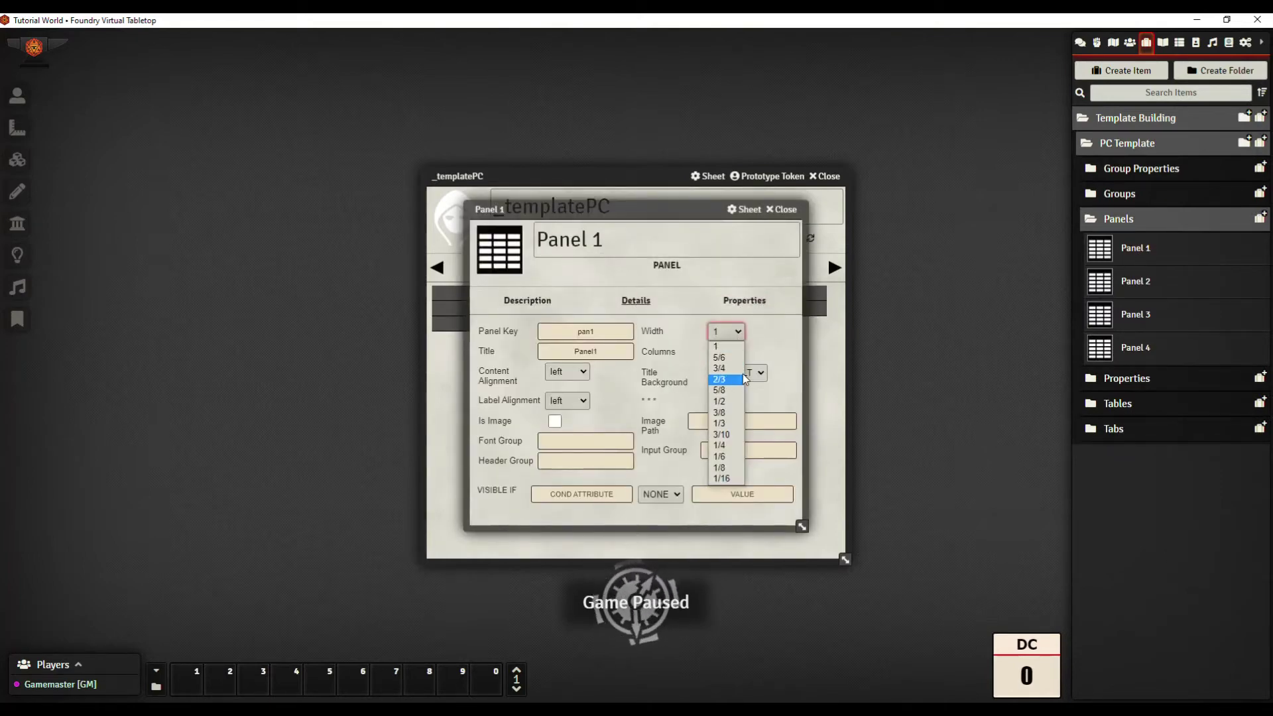
{"action": "left_click", "coordinate": [729, 444]}
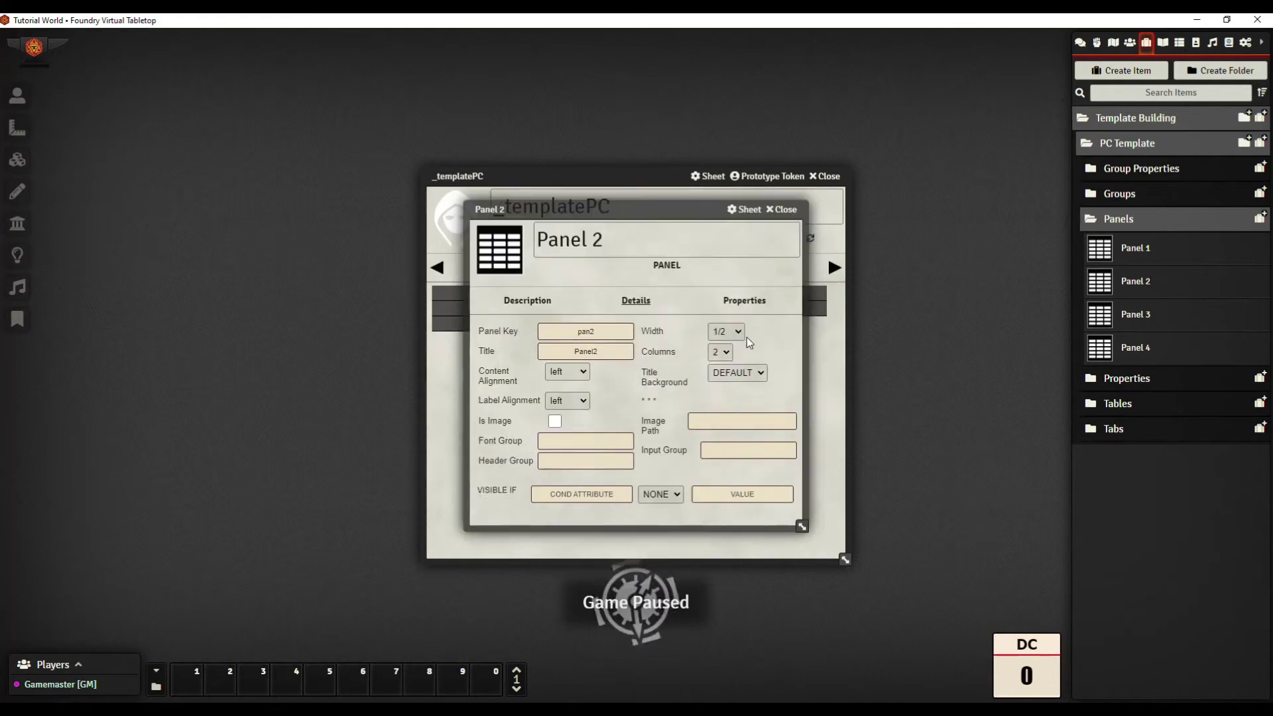
Step: Change the widths of Panel 2, Panel 3 and Panel 4, and rebuild the _templatePC sheet
{"action": "left_click", "coordinate": [727, 331]}
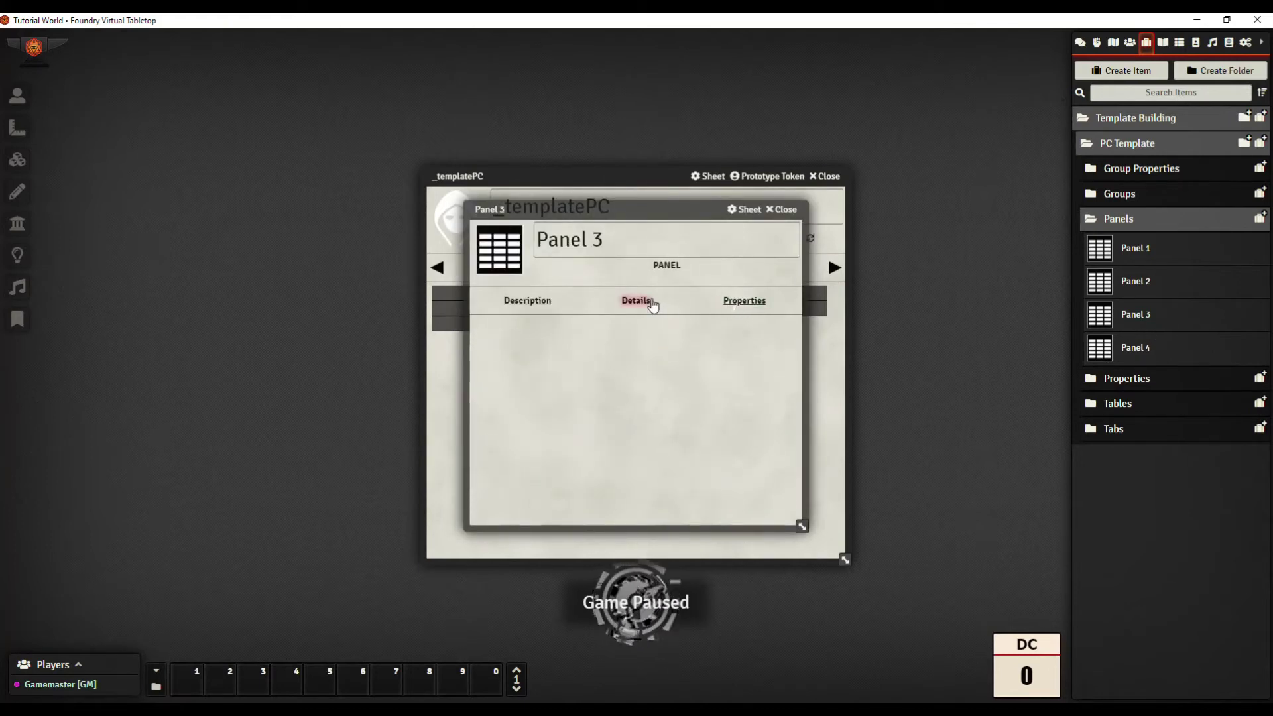
{"action": "left_click", "coordinate": [637, 302]}
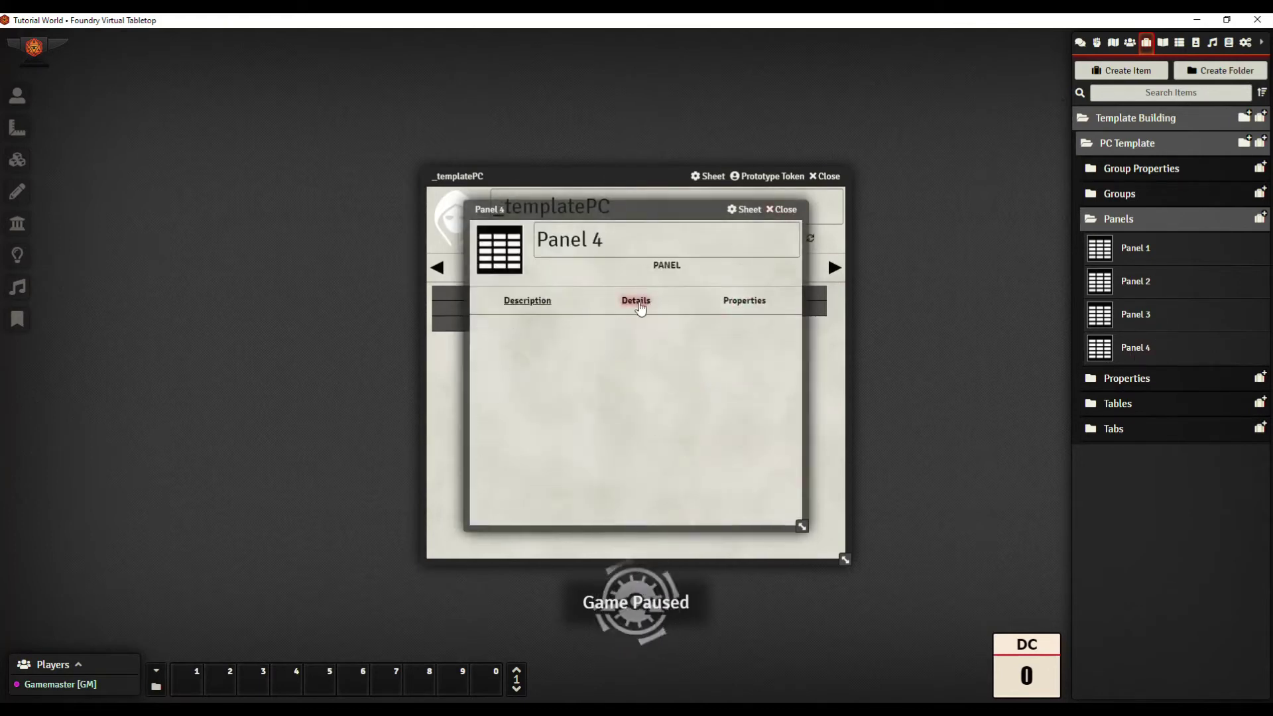
{"action": "left_click", "coordinate": [636, 302]}
{"action": "left_click", "coordinate": [726, 330]}
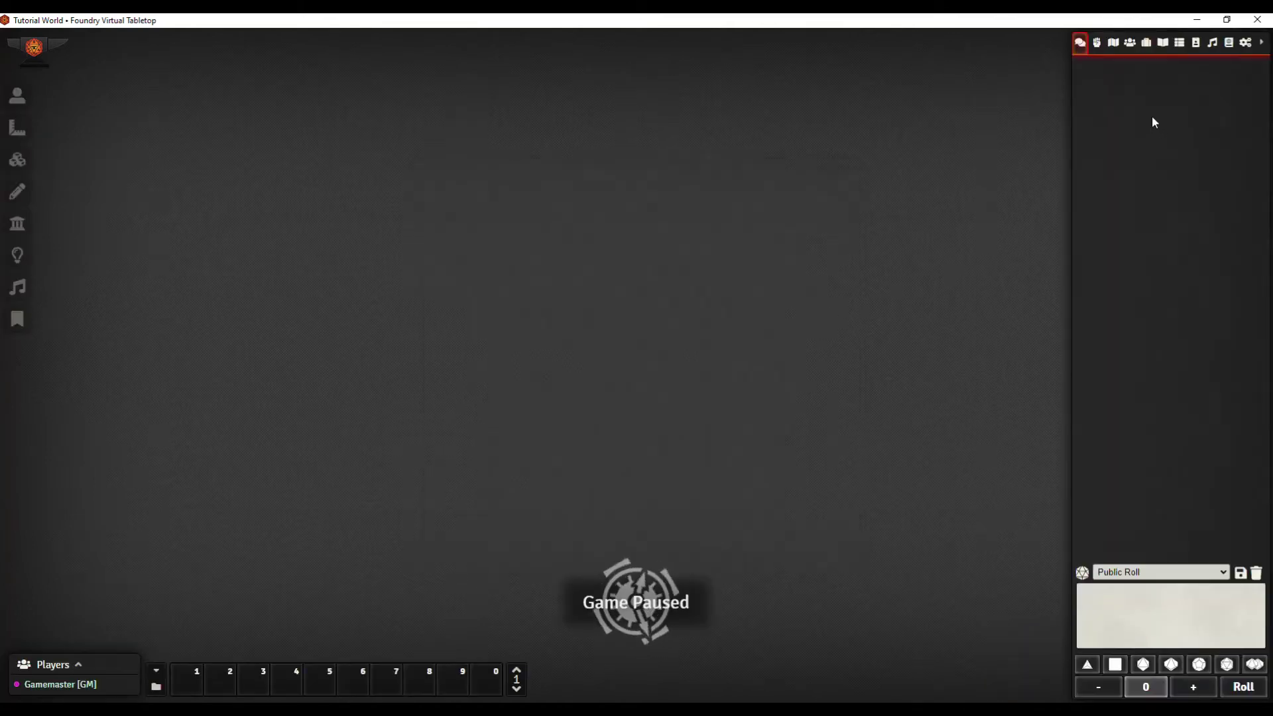
Step: Reopen the _templatePC sheet and set the width of Panel 1 in the PC Template's Panels folder to 1/2
{"action": "left_click", "coordinate": [1130, 44]}
{"action": "left_click", "coordinate": [1121, 118]}
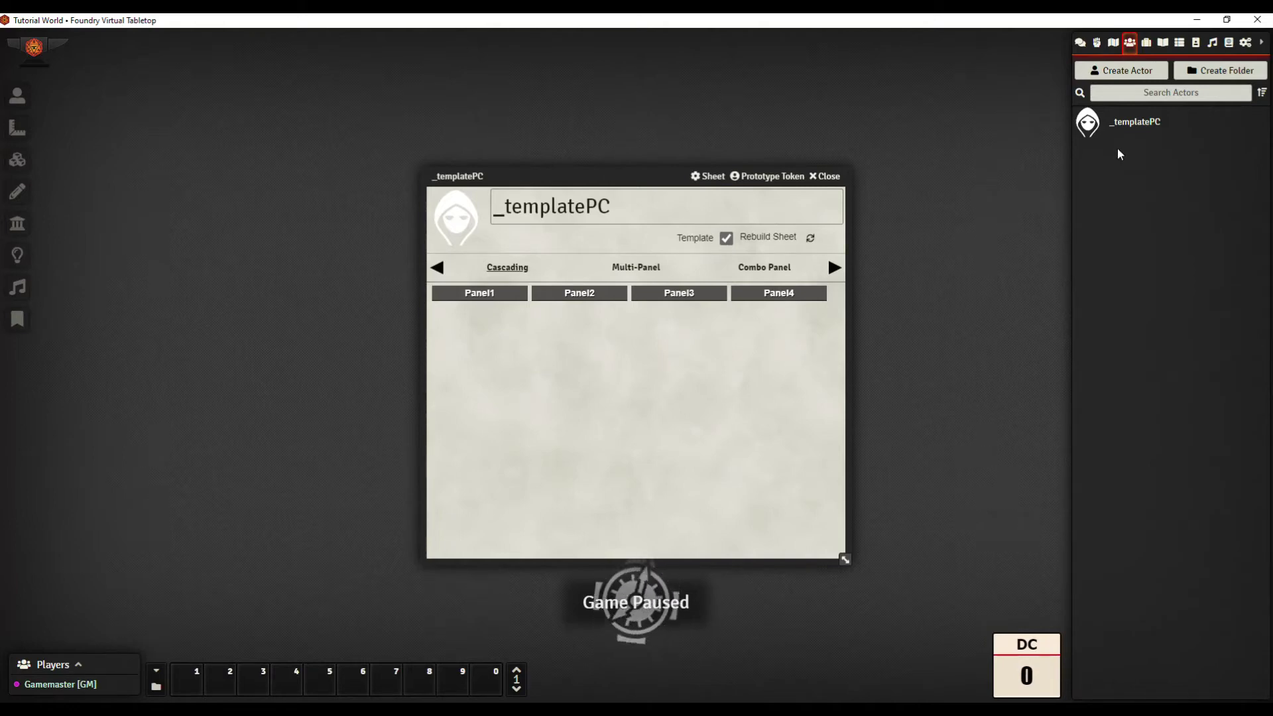
{"action": "left_click", "coordinate": [1146, 42]}
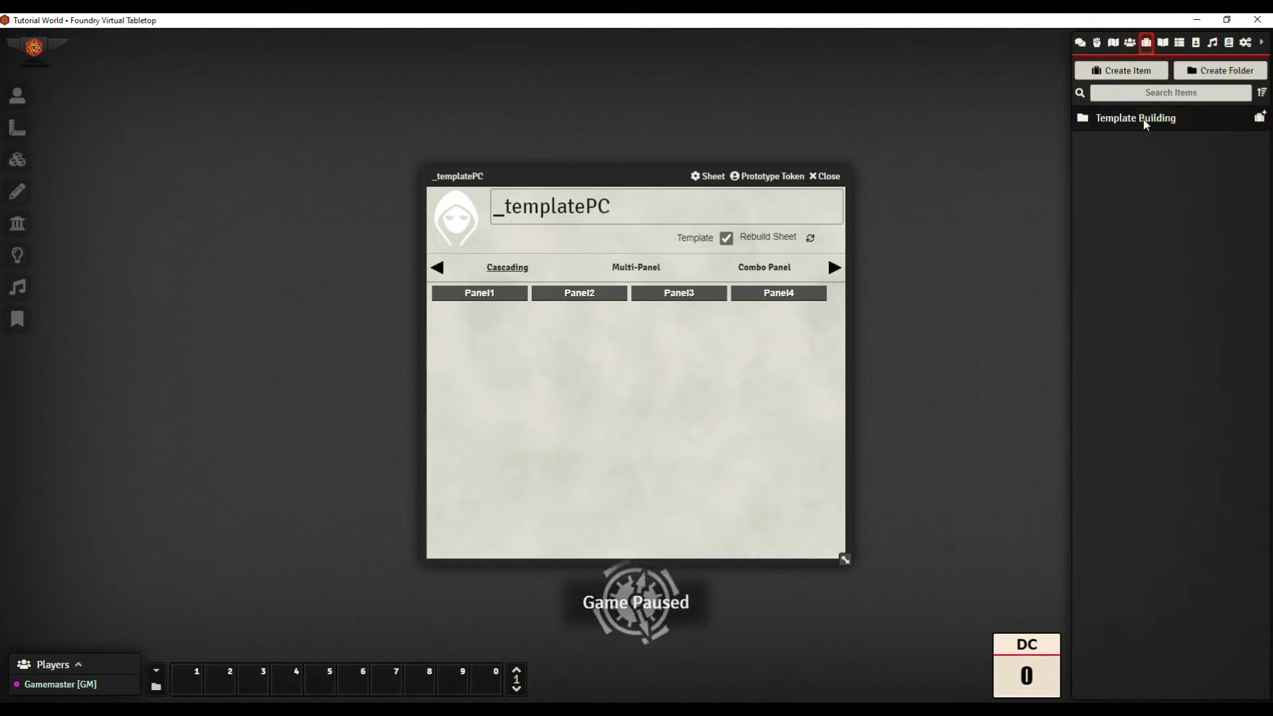
{"action": "left_click", "coordinate": [1140, 121]}
{"action": "left_click", "coordinate": [1135, 144]}
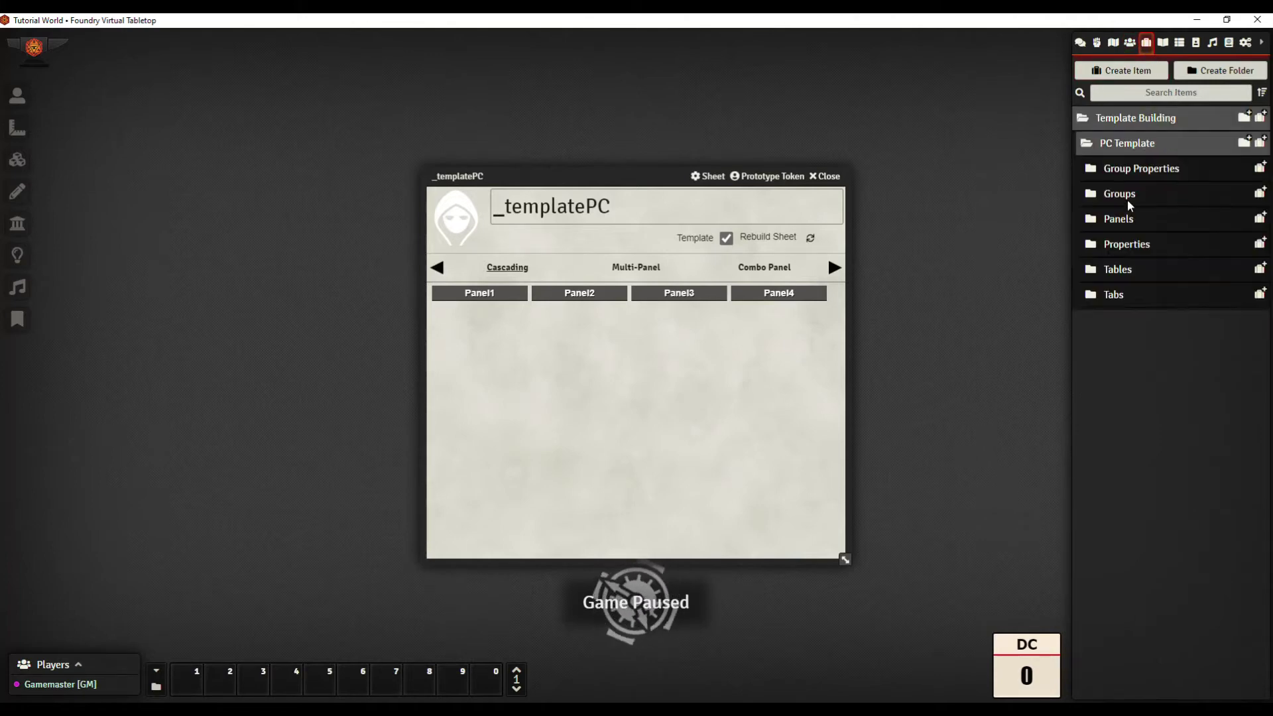
{"action": "left_click", "coordinate": [1121, 221]}
{"action": "left_click", "coordinate": [1134, 249]}
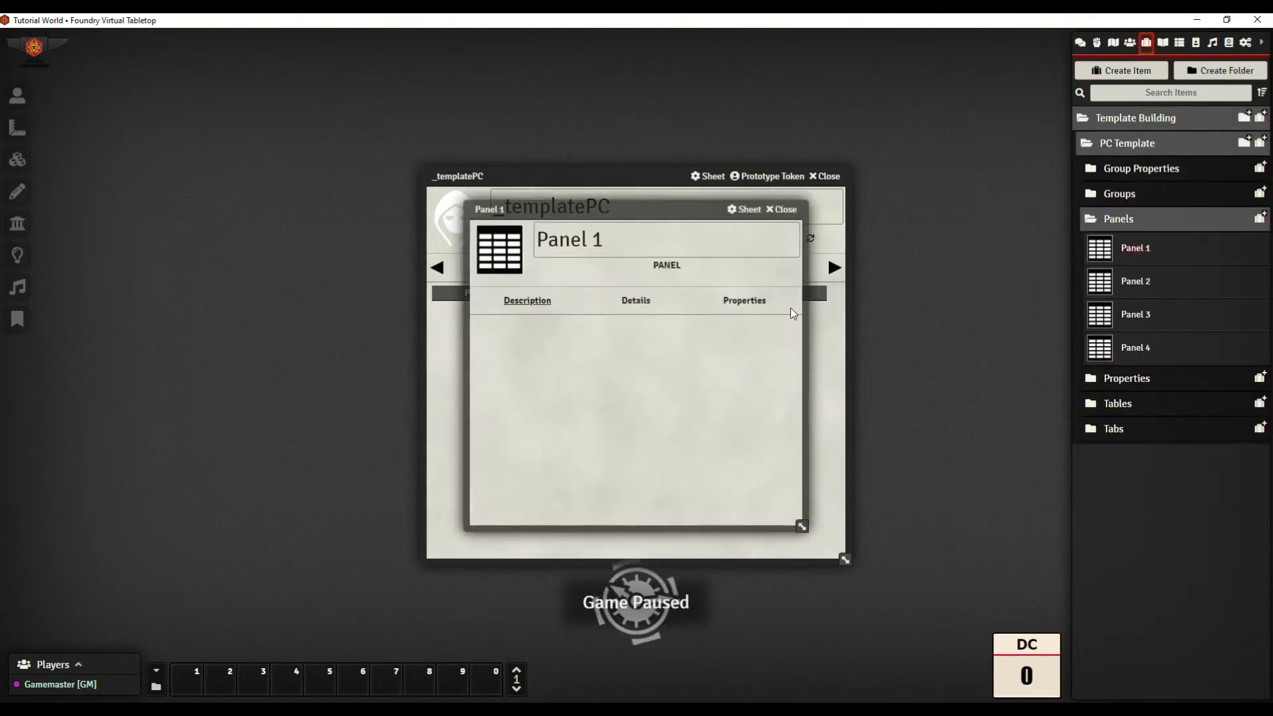
{"action": "left_click", "coordinate": [761, 312]}
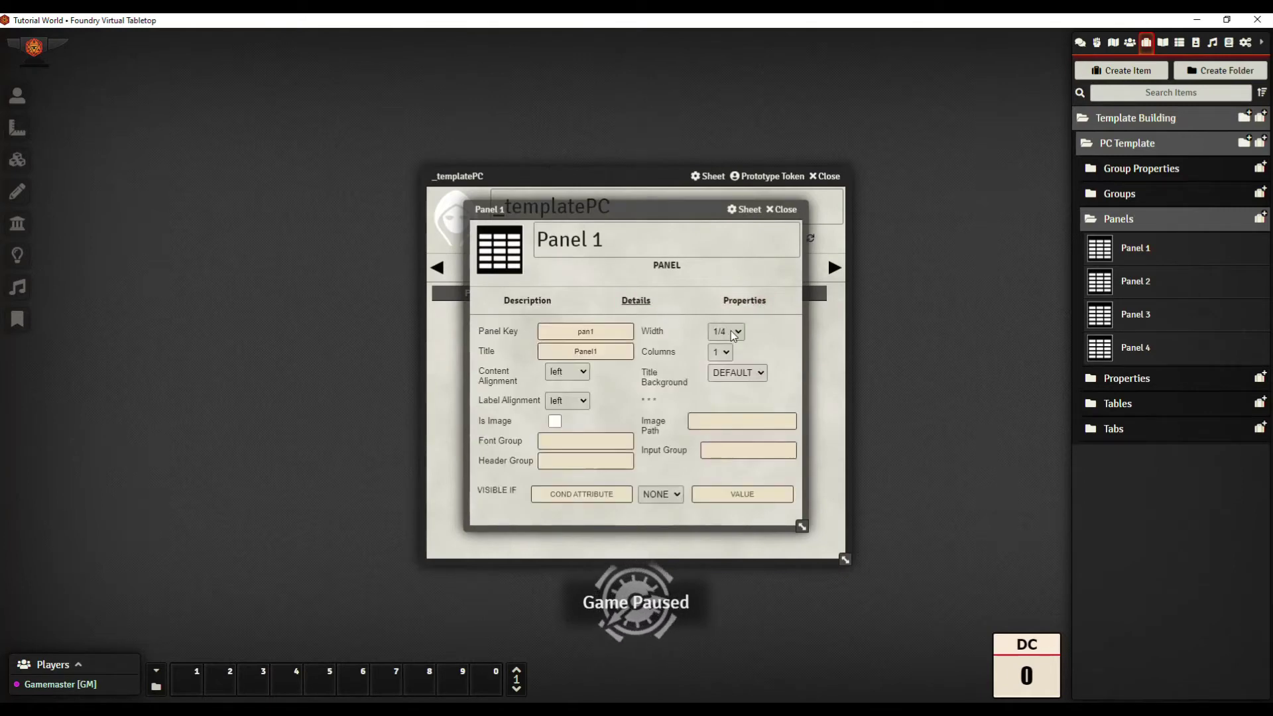
{"action": "left_click", "coordinate": [726, 330]}
{"action": "left_click", "coordinate": [732, 400]}
{"action": "left_click", "coordinate": [782, 210]}
Step: Set the widths of Panel 2 and Panel 3 to 1/2 in their details
{"action": "left_click", "coordinate": [1135, 281]}
{"action": "left_click", "coordinate": [727, 330]}
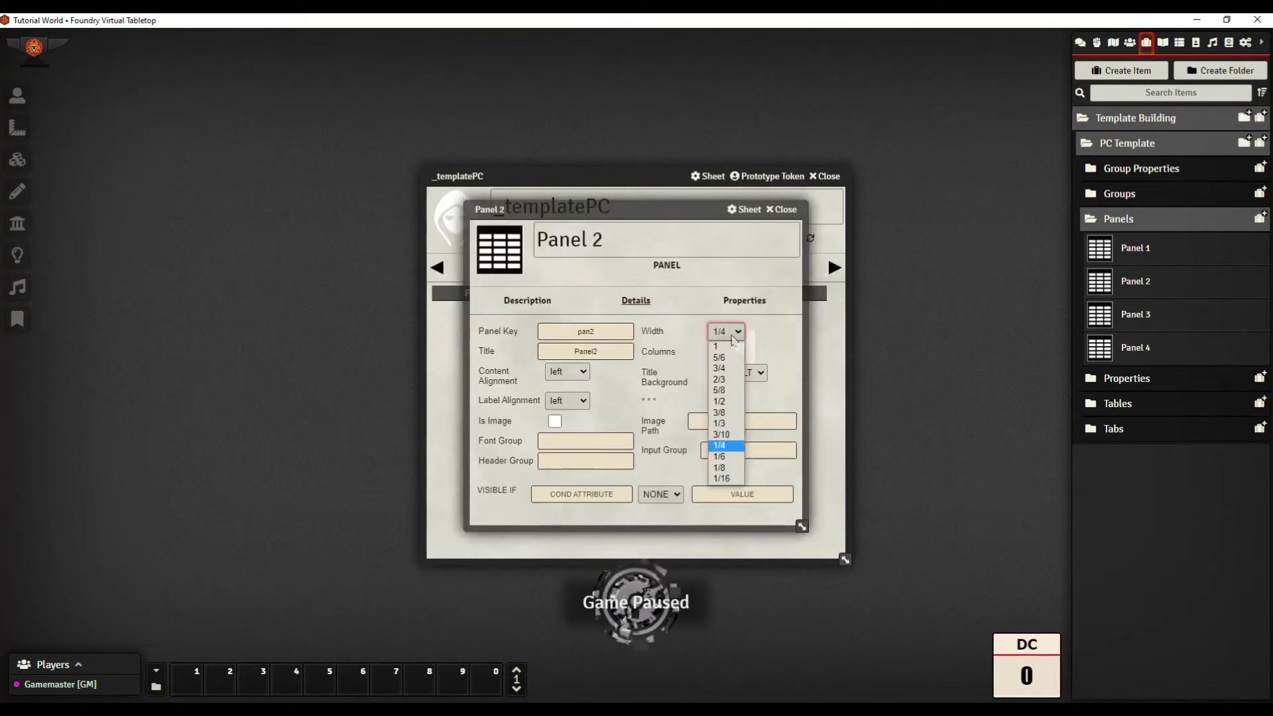
{"action": "left_click", "coordinate": [729, 401]}
{"action": "left_click", "coordinate": [782, 209]}
{"action": "left_click", "coordinate": [1135, 314]}
{"action": "left_click", "coordinate": [635, 300]}
{"action": "left_click", "coordinate": [726, 330]}
{"action": "left_click", "coordinate": [729, 401]}
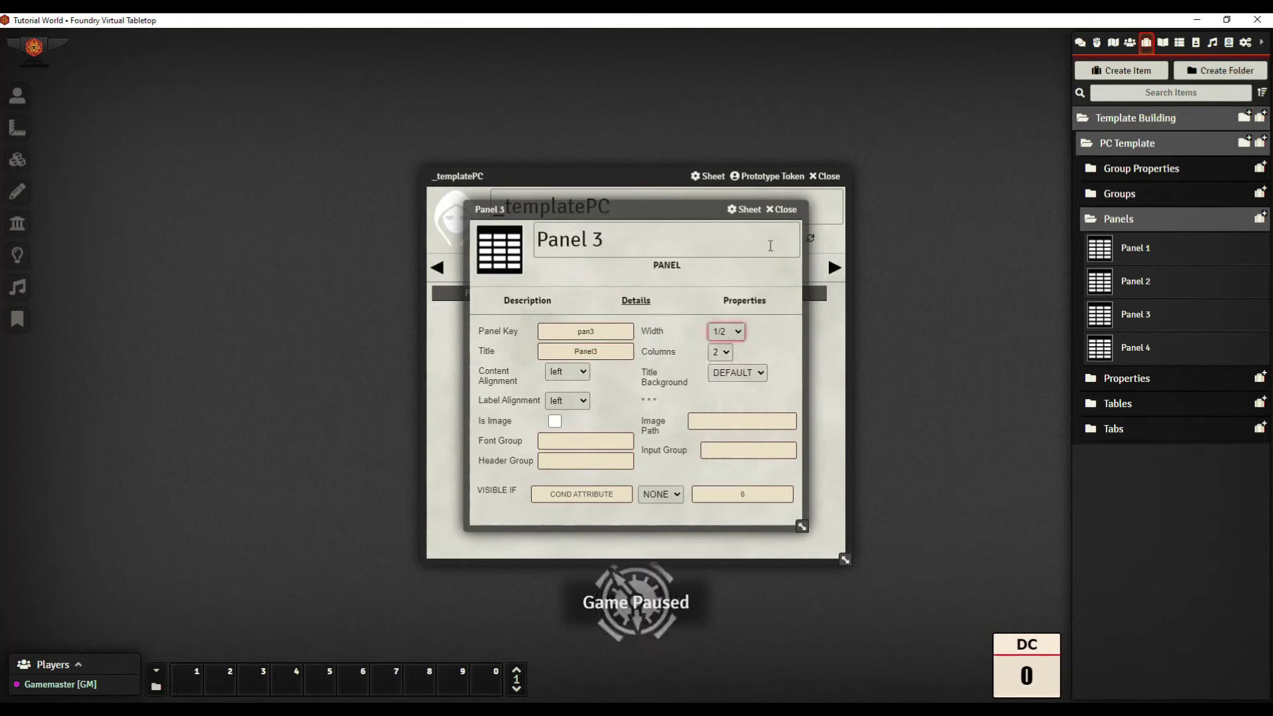
{"action": "left_click", "coordinate": [782, 210]}
Step: Set the width of Panel 4 to 1/2 in its details
{"action": "left_click", "coordinate": [1135, 348]}
{"action": "left_click", "coordinate": [635, 301]}
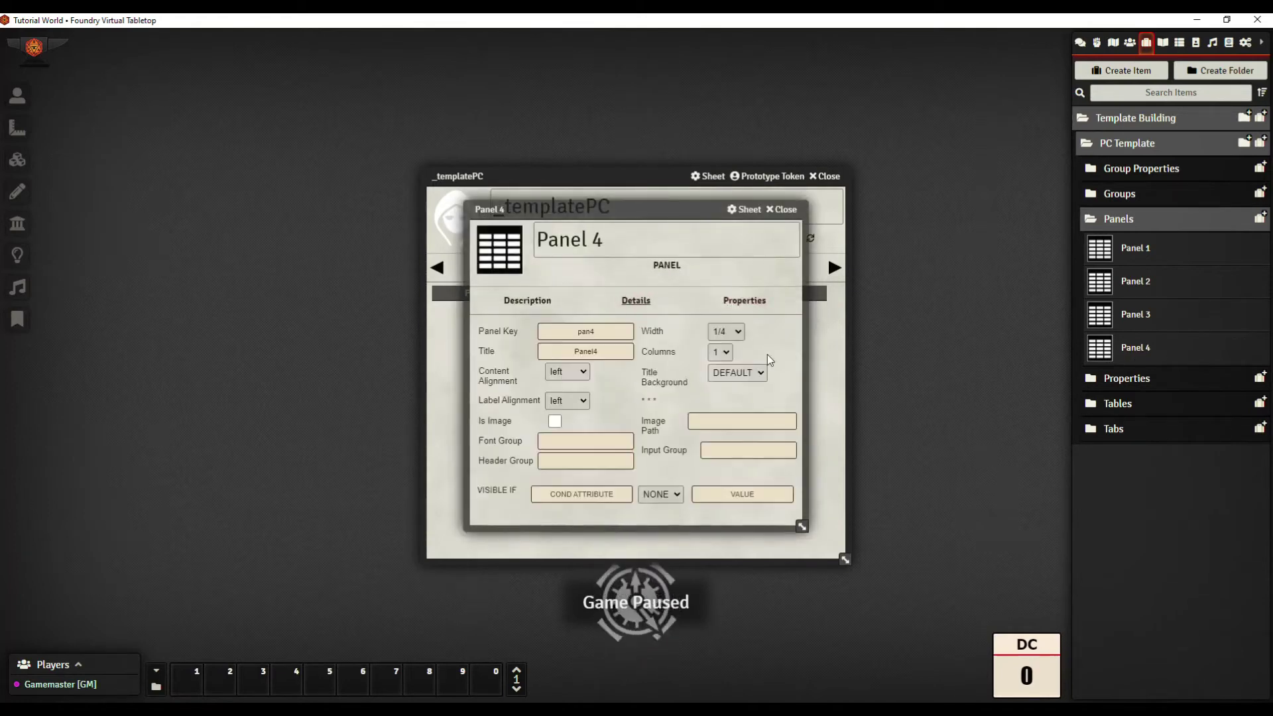
{"action": "left_click", "coordinate": [729, 332]}
{"action": "left_click", "coordinate": [719, 401]}
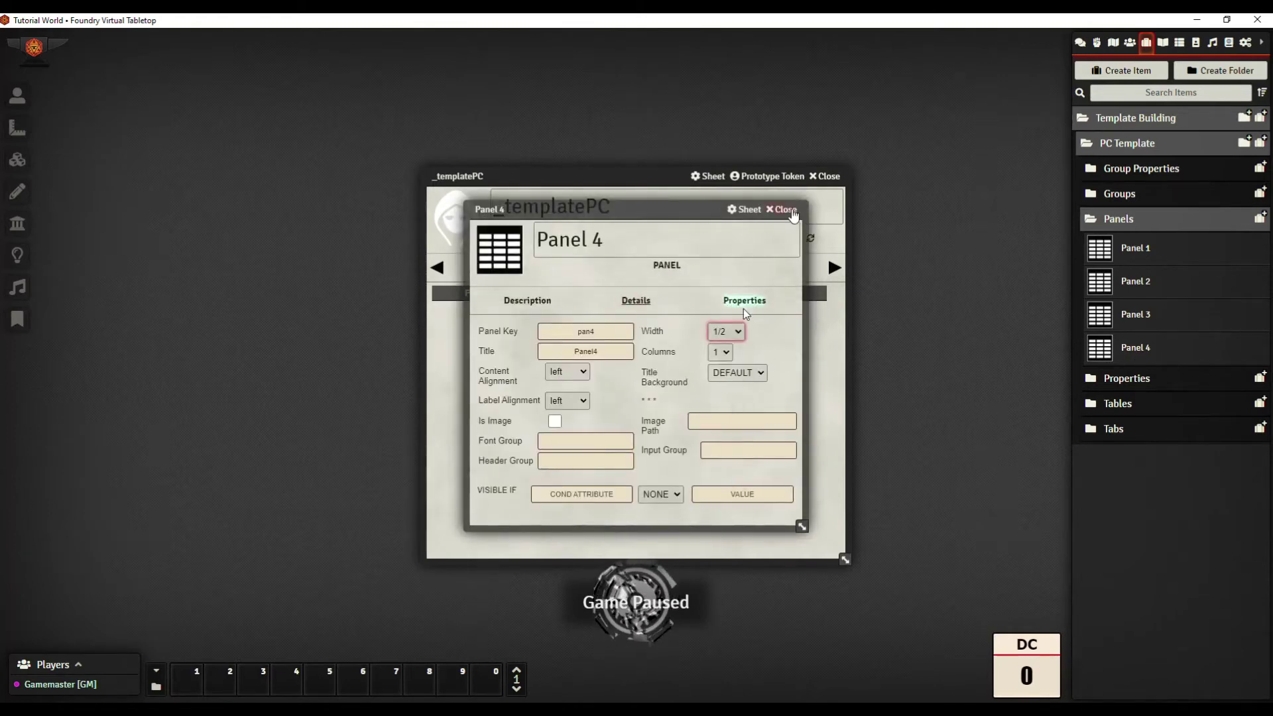
{"action": "left_click", "coordinate": [784, 210]}
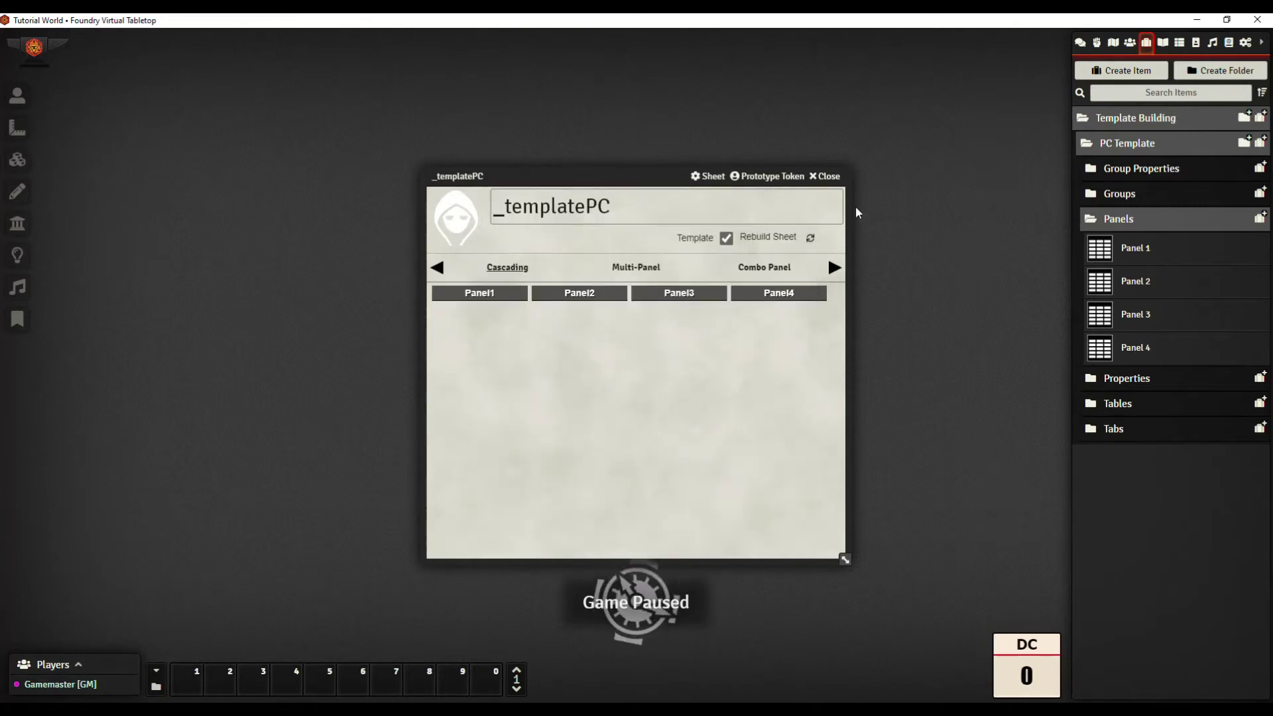
Step: Rebuild the _templatePC sheet and reopen it from the actors list
{"action": "left_click", "coordinate": [810, 237]}
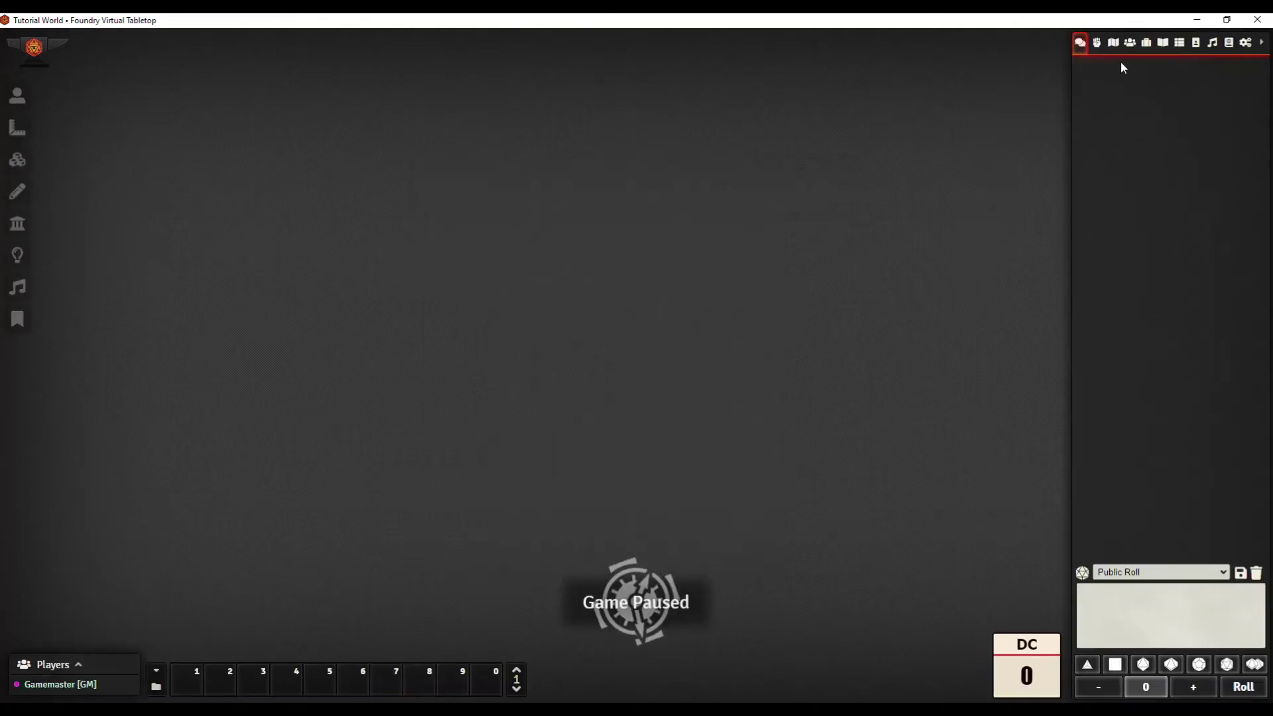
{"action": "left_click", "coordinate": [1129, 43]}
{"action": "left_click", "coordinate": [1120, 123]}
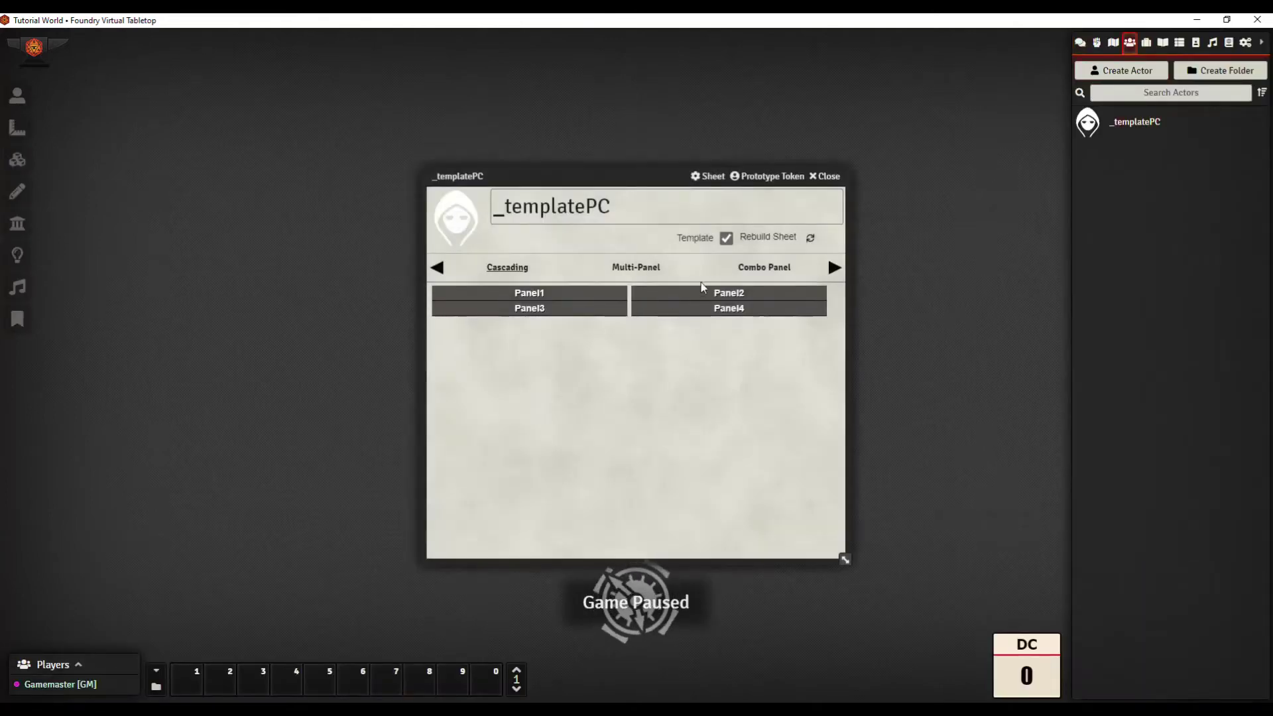
Step: Add the Background and Charisma properties from the PC Template's Properties folder to Panel 1
{"action": "left_click", "coordinate": [1146, 43]}
{"action": "left_click", "coordinate": [1141, 120]}
{"action": "left_click", "coordinate": [1147, 142]}
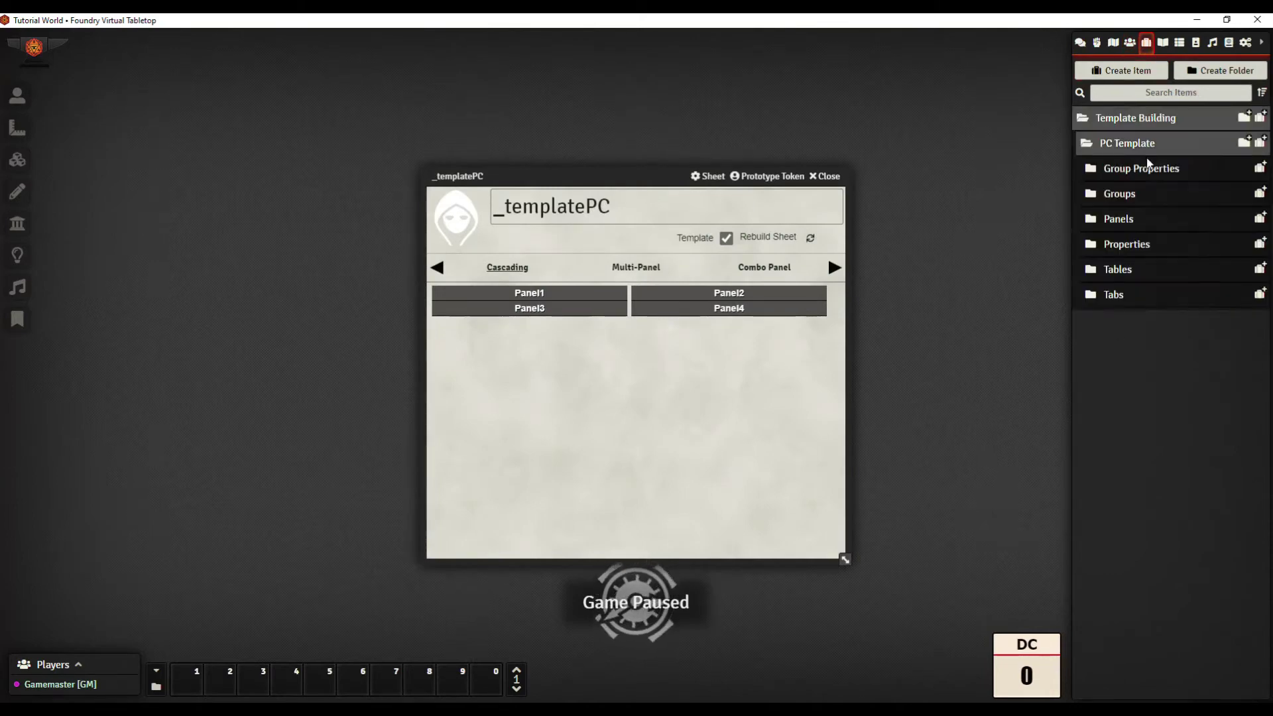
{"action": "left_click", "coordinate": [1134, 244]}
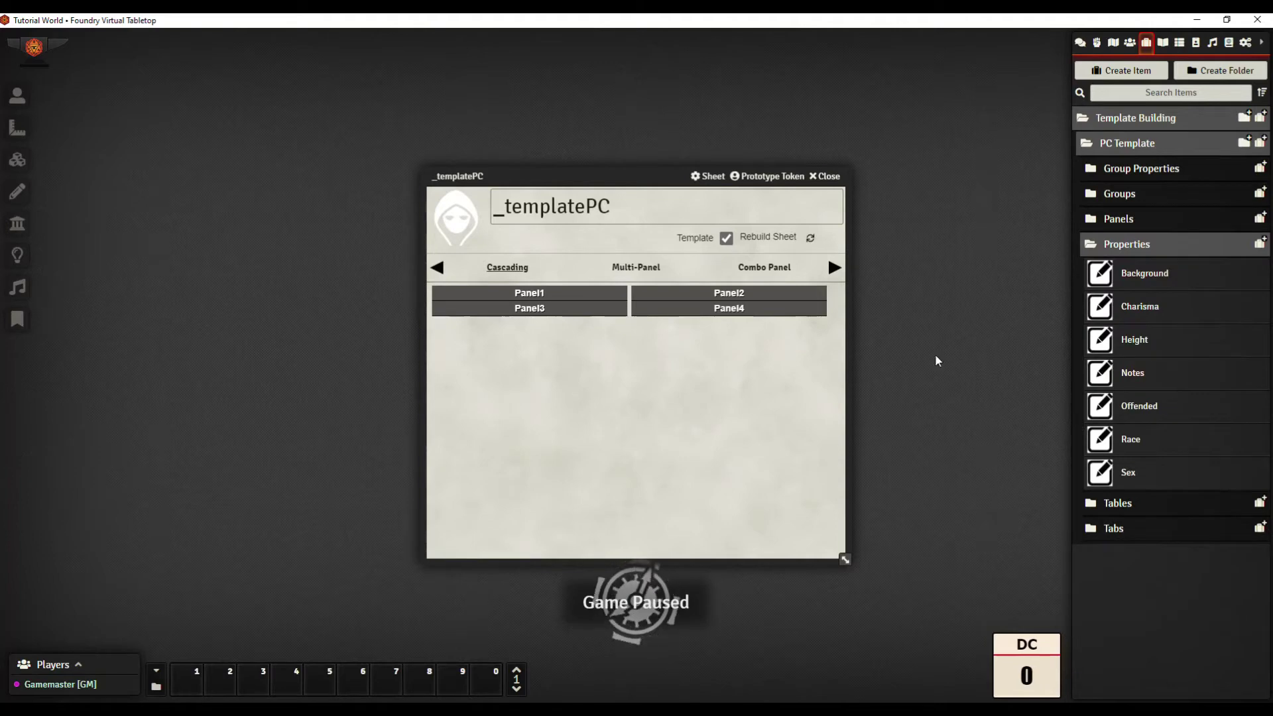
{"action": "left_click", "coordinate": [1116, 219]}
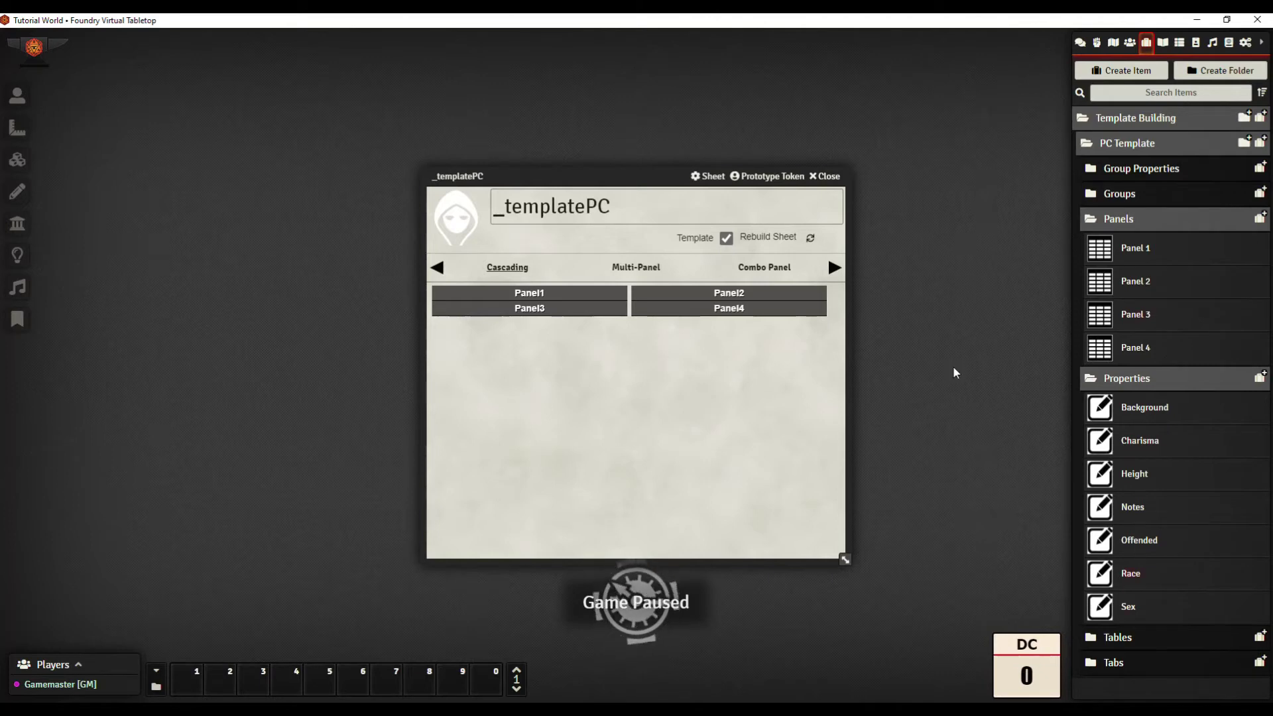
{"action": "left_click", "coordinate": [1135, 248]}
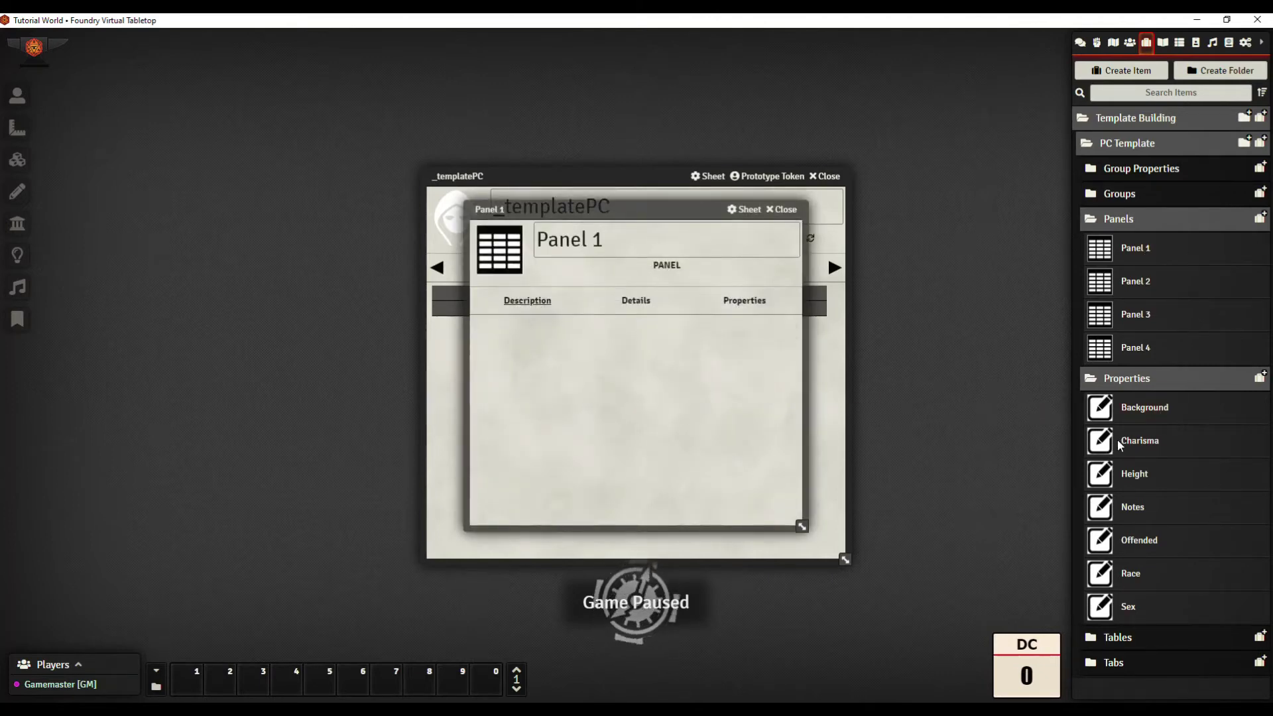
{"action": "left_click", "coordinate": [781, 209]}
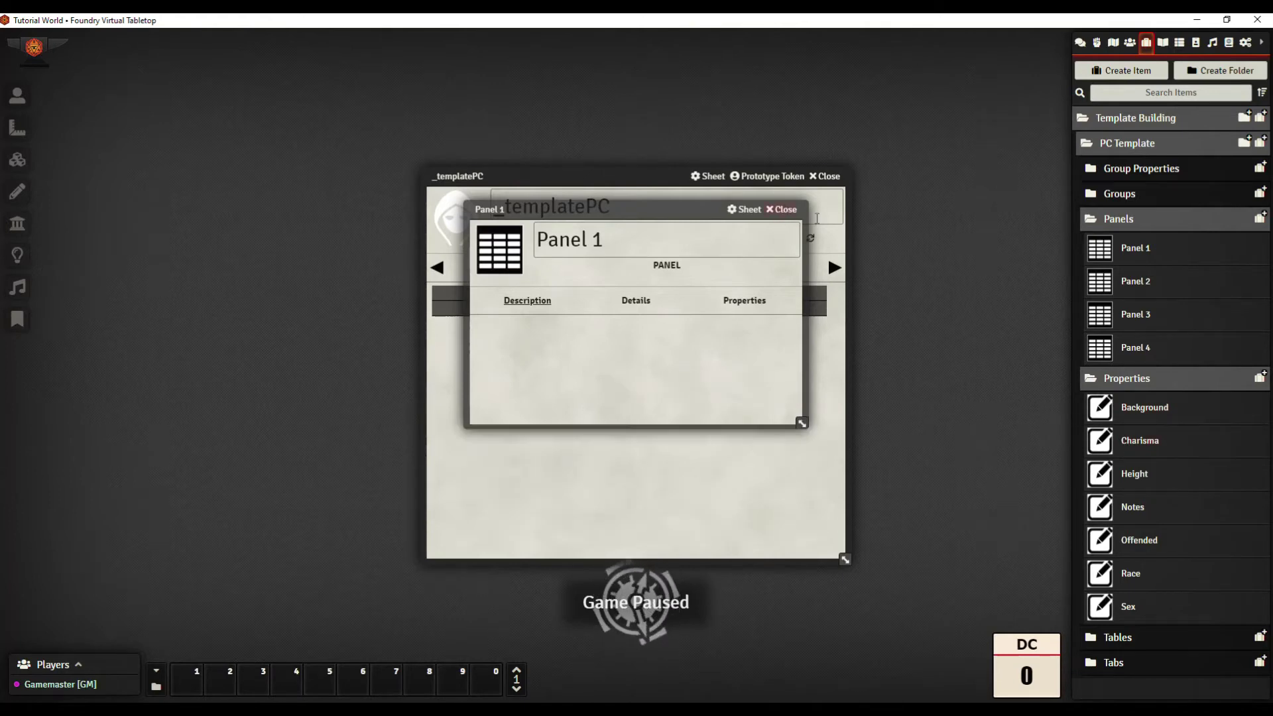
Step: Add the Height property to Panel 2
{"action": "left_click", "coordinate": [1135, 287]}
{"action": "left_click_drag", "start_coordinate": [1136, 475], "coordinate": [635, 381]}
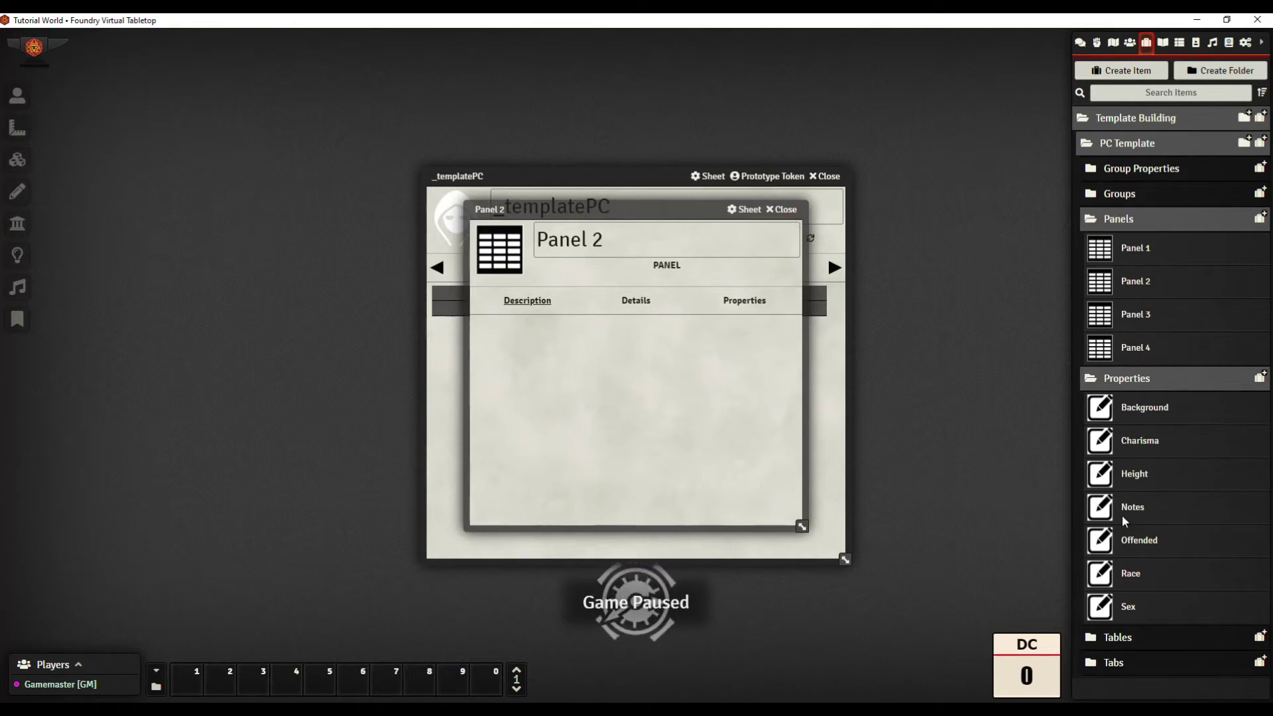
{"action": "left_click", "coordinate": [791, 211]}
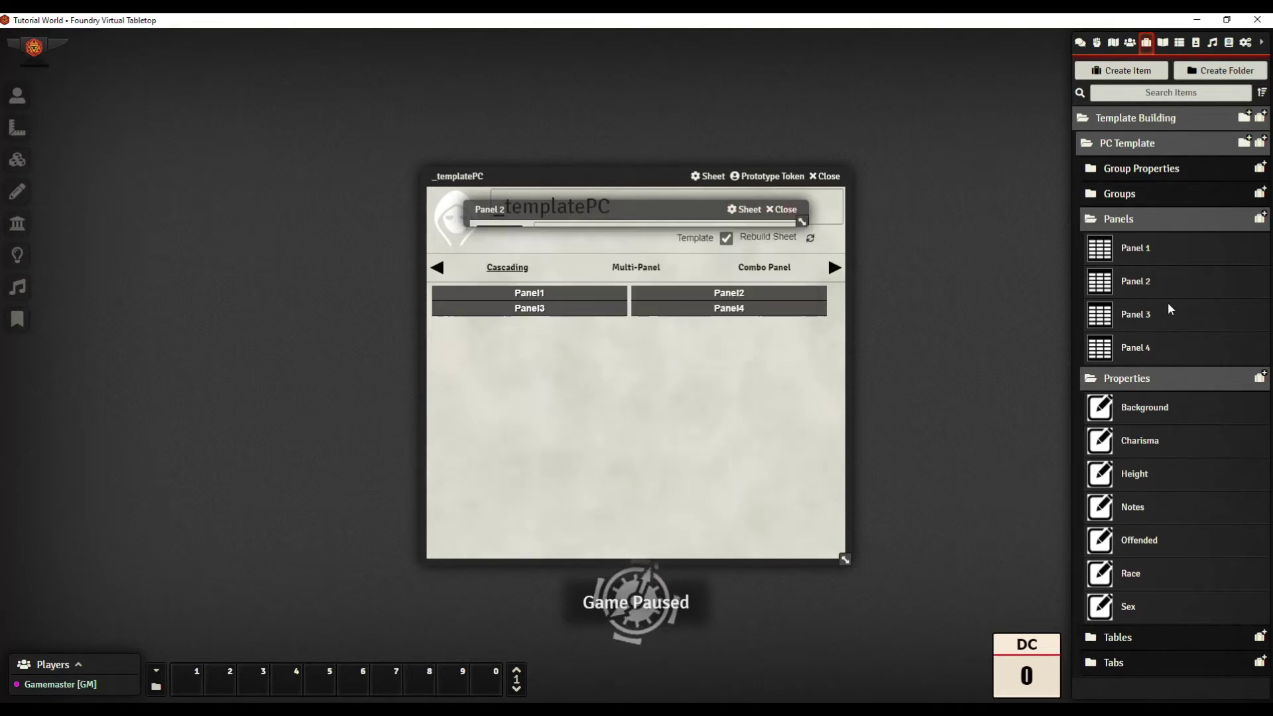
Step: Add the Race and Sex properties to Panel 3
{"action": "left_click", "coordinate": [1126, 319]}
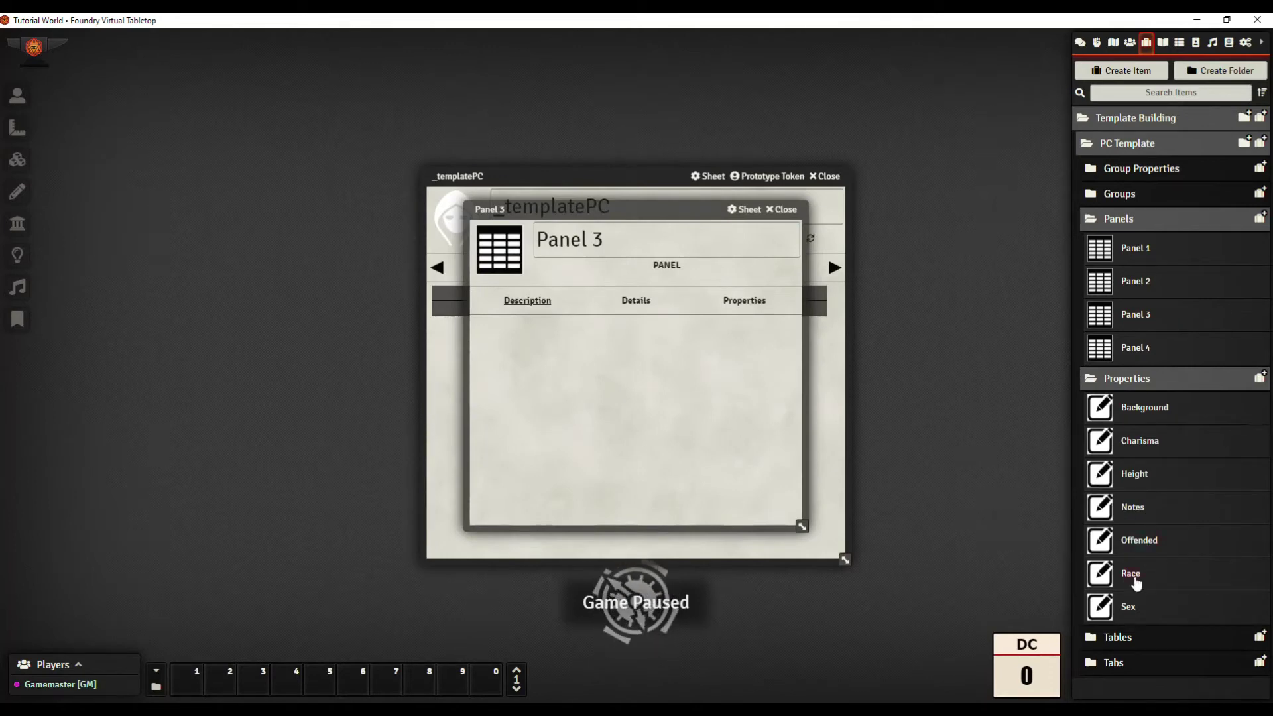
{"action": "left_click_drag", "start_coordinate": [1135, 584], "coordinate": [606, 392]}
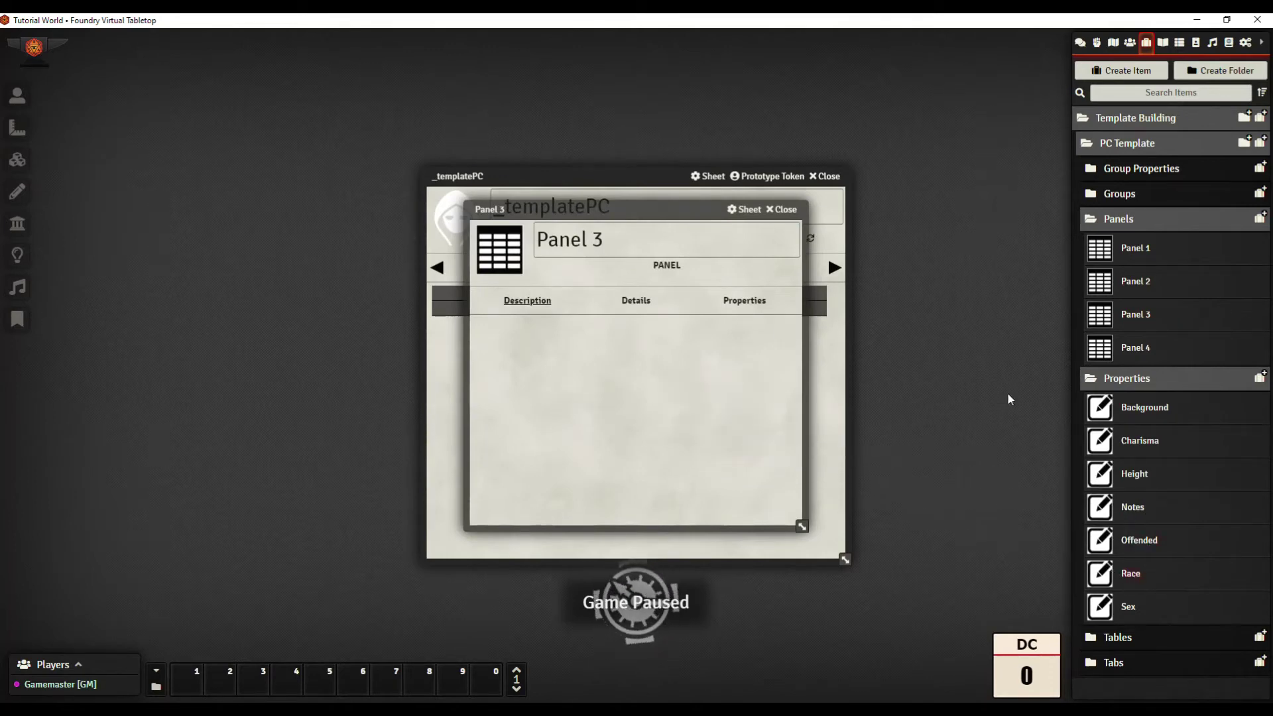
{"action": "left_click", "coordinate": [743, 300]}
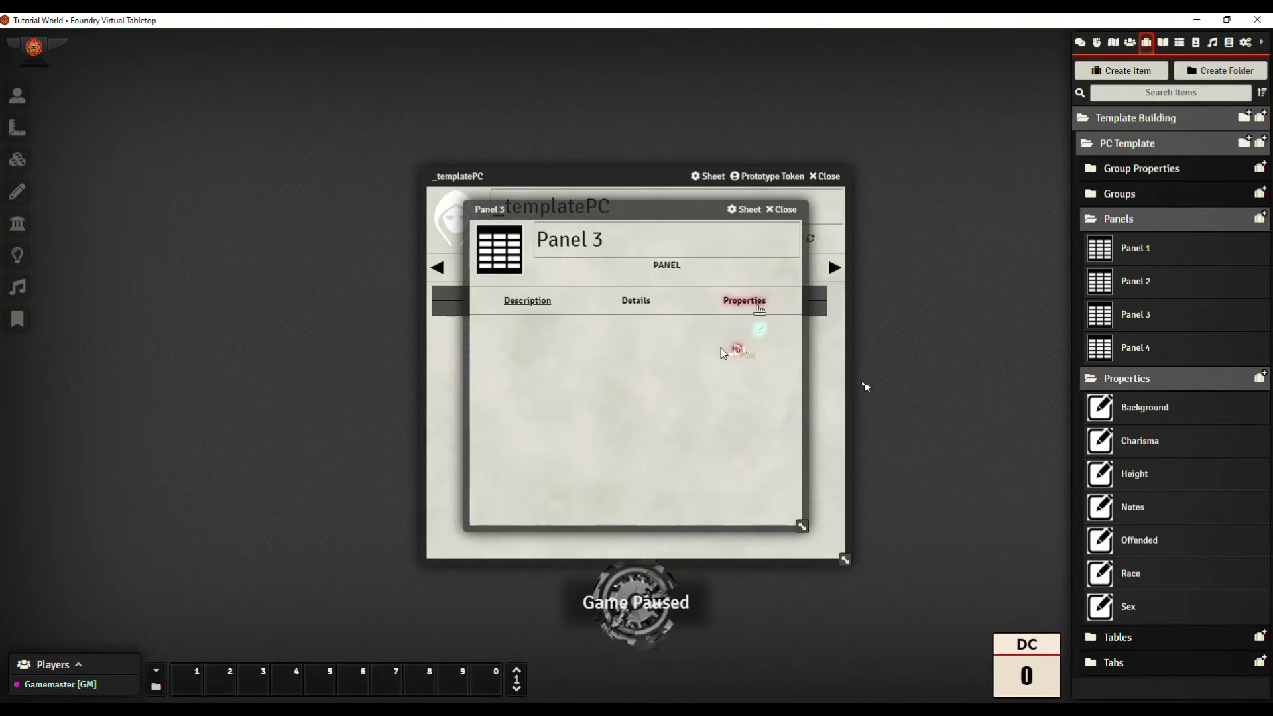
{"action": "left_click", "coordinate": [772, 328]}
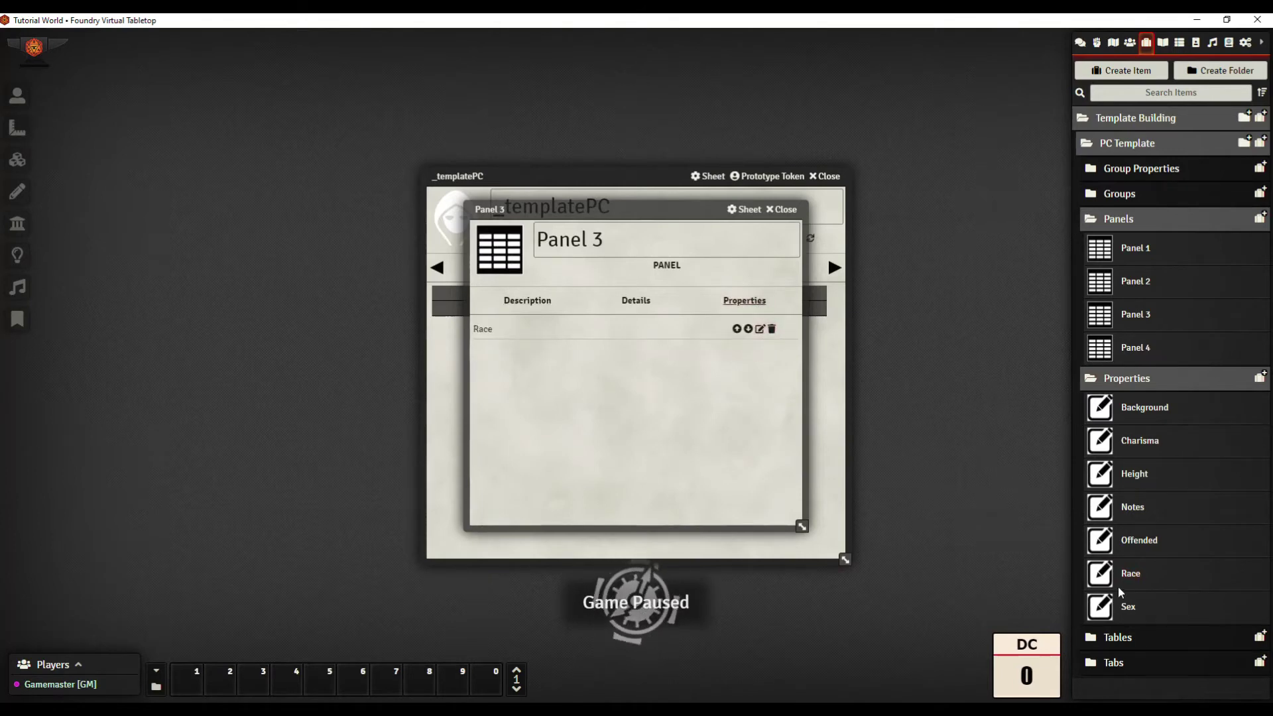
{"action": "left_click_drag", "start_coordinate": [1132, 611], "coordinate": [669, 449]}
{"action": "left_click", "coordinate": [781, 209]}
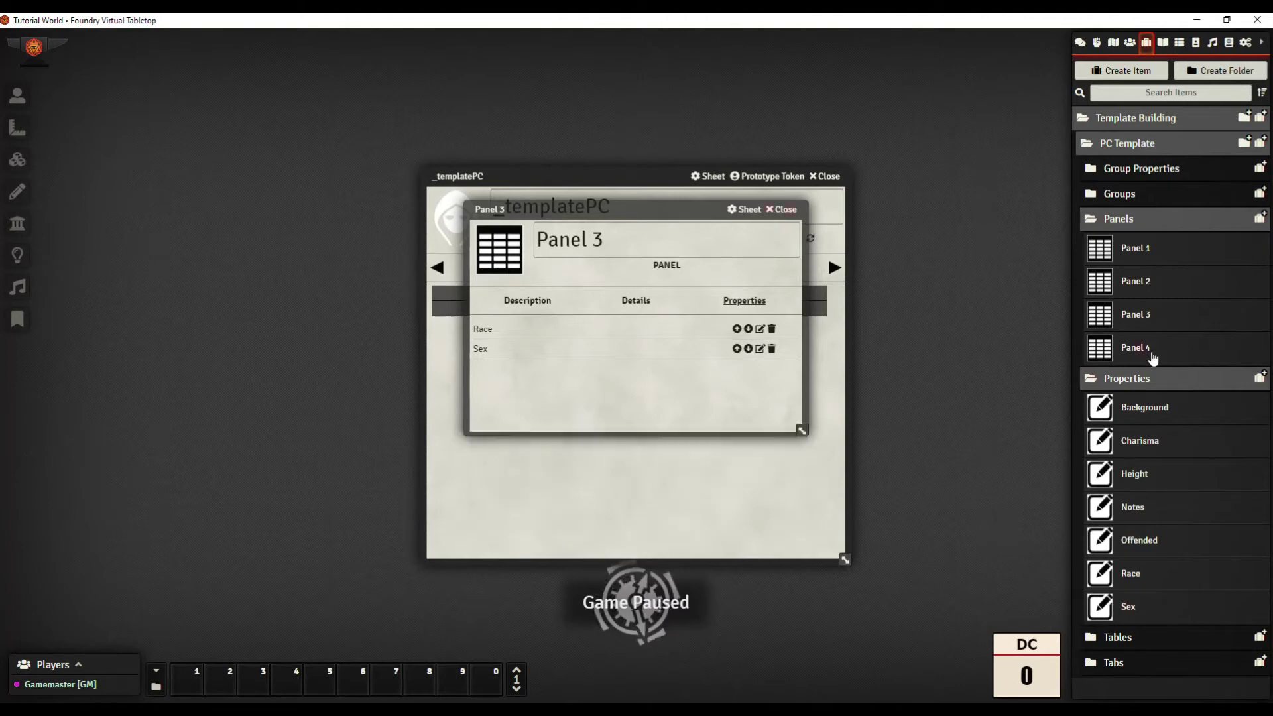
Step: Add the Notes property to Panel 4 and rebuild the _templatePC sheet
{"action": "left_click", "coordinate": [1149, 350]}
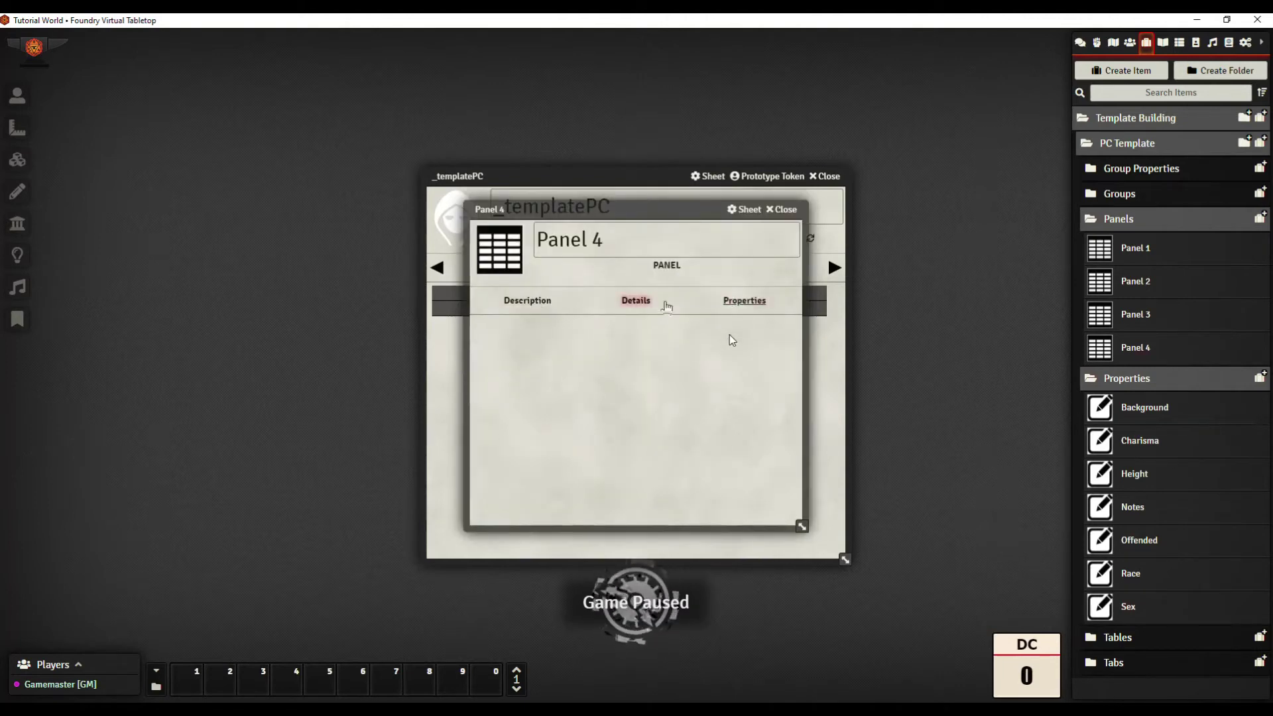
{"action": "left_click_drag", "start_coordinate": [1147, 515], "coordinate": [663, 411]}
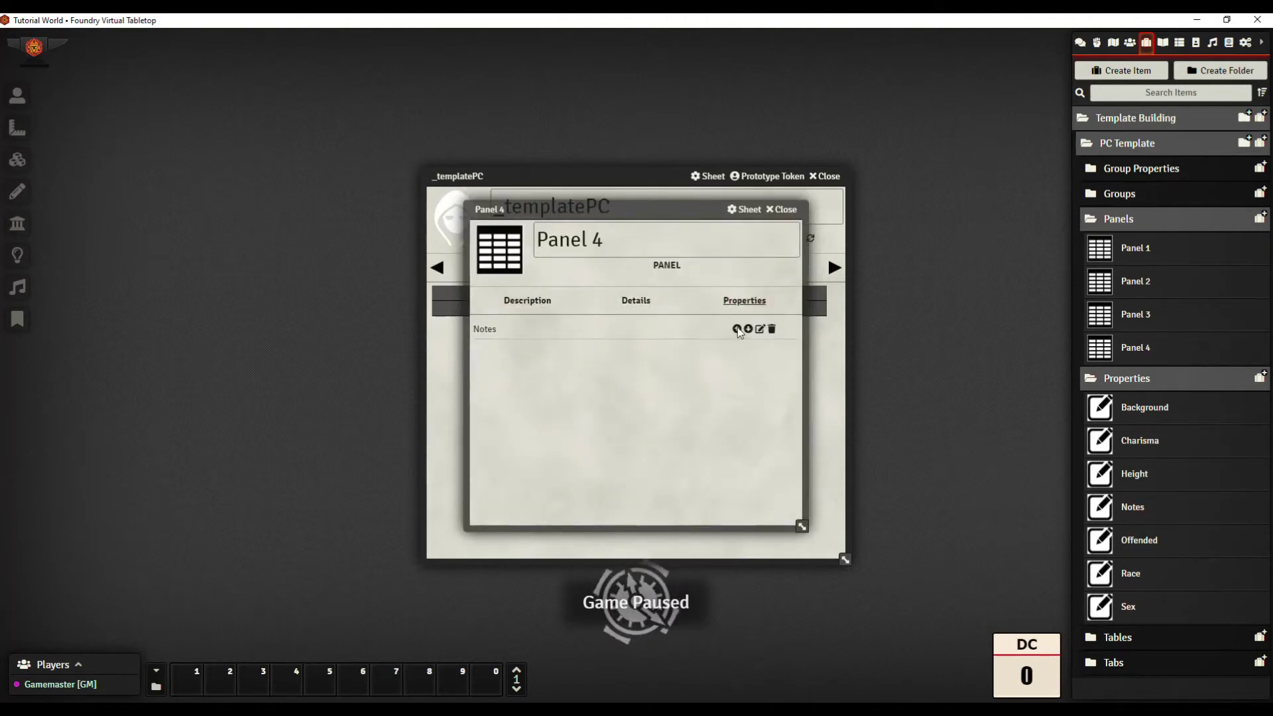
{"action": "left_click", "coordinate": [782, 210]}
{"action": "left_click", "coordinate": [810, 237]}
{"action": "key", "text": "F5"}
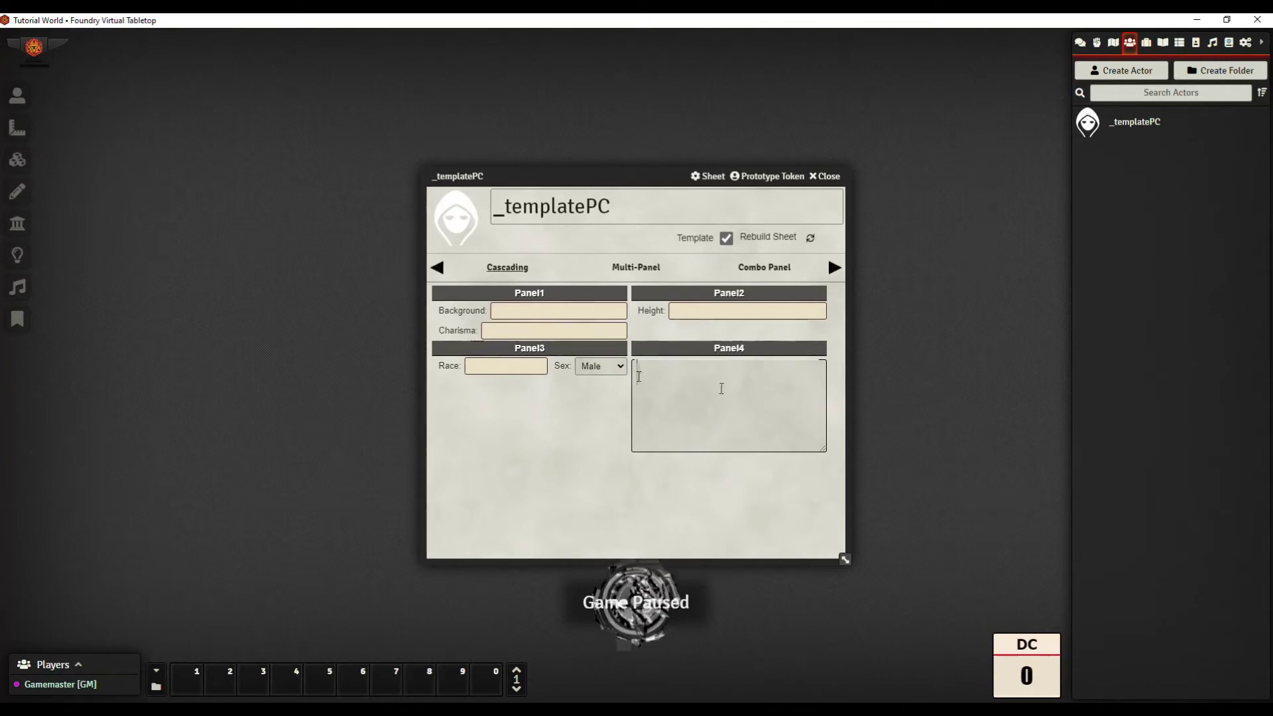
Step: Try the notes text box in Panel 4 and make the _templatePC sheet window slightly narrower
{"action": "left_click", "coordinate": [756, 383]}
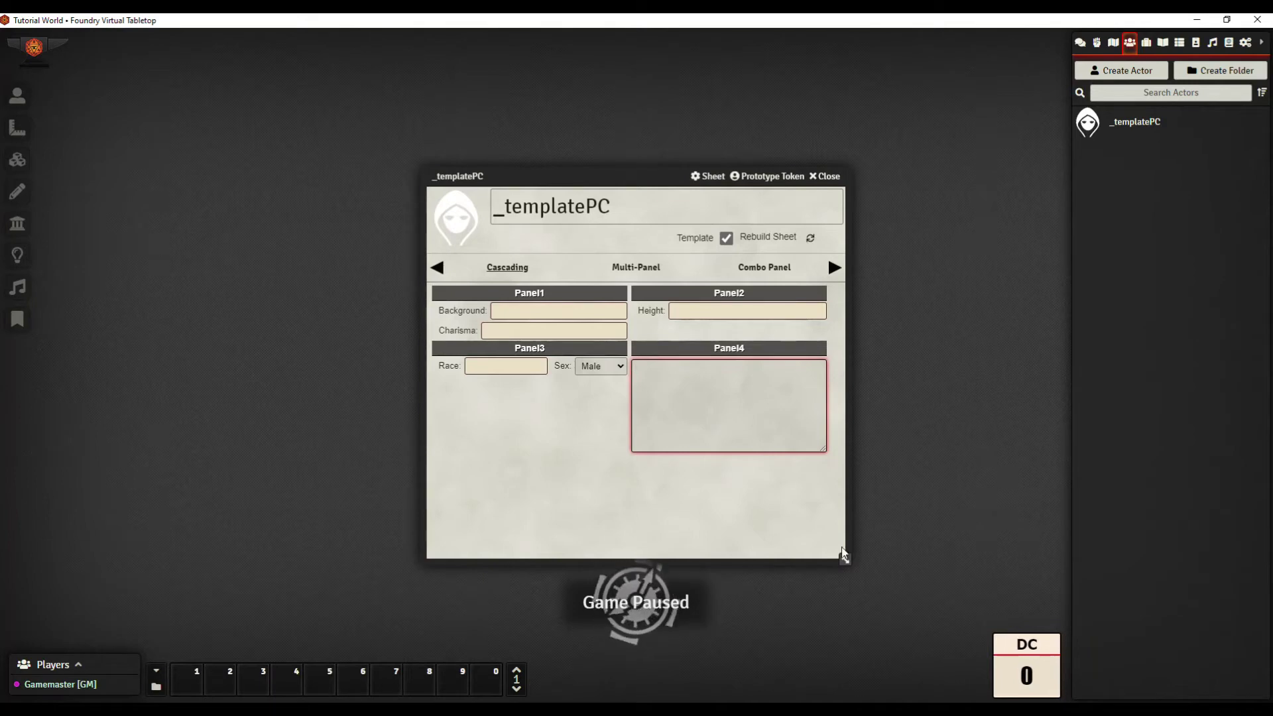
{"action": "left_click_drag", "start_coordinate": [844, 560], "coordinate": [832, 559]}
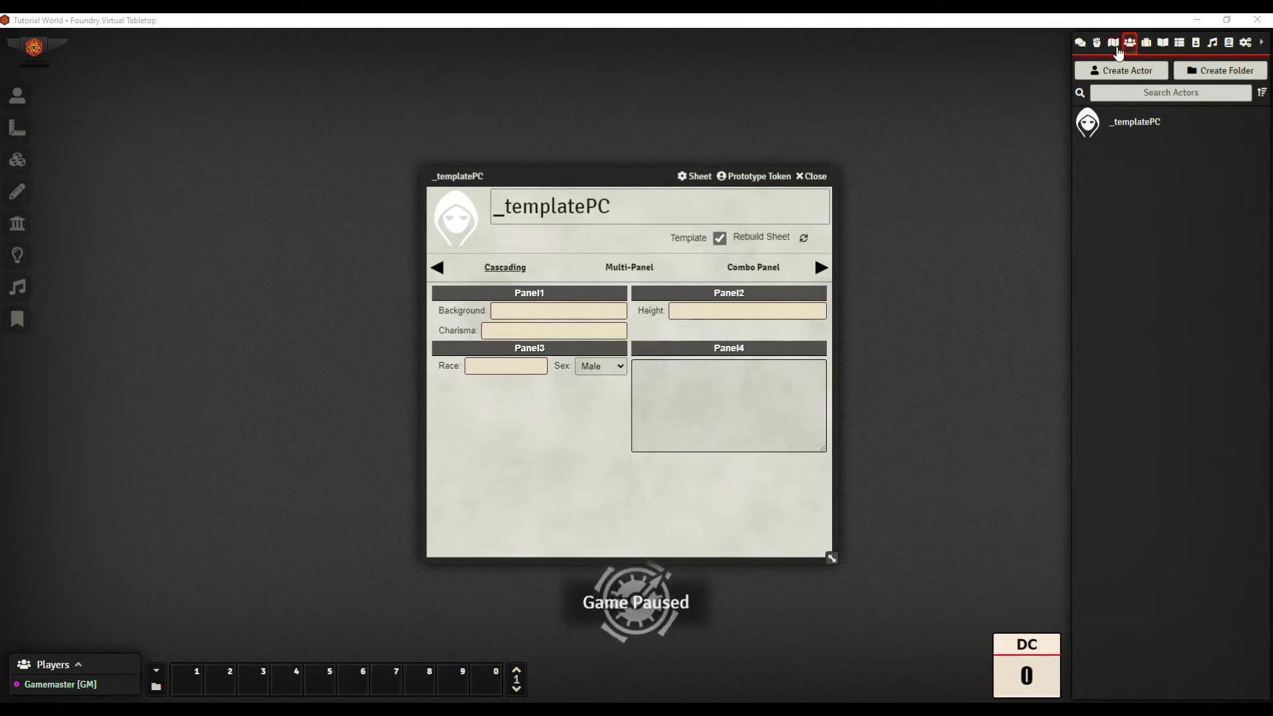
Step: Clear the title of Panel 3 in its details
{"action": "left_click", "coordinate": [1146, 42]}
{"action": "left_click", "coordinate": [1173, 119]}
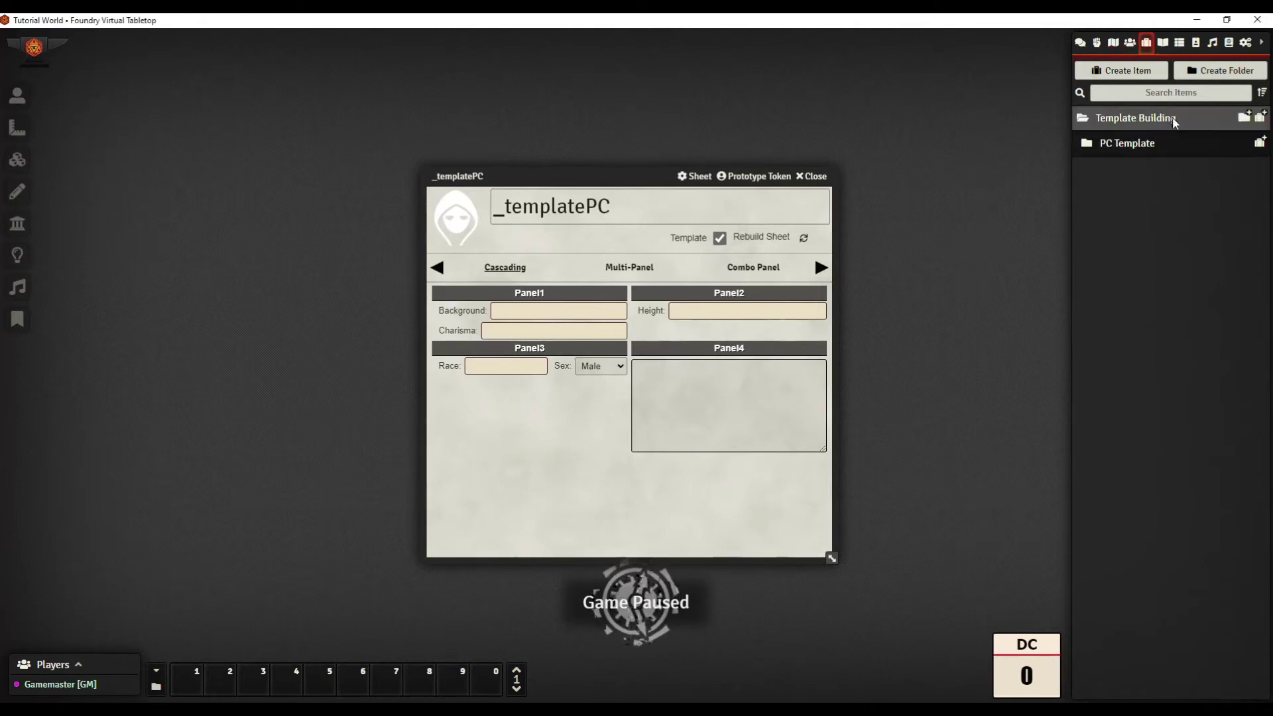
{"action": "left_click", "coordinate": [1152, 143]}
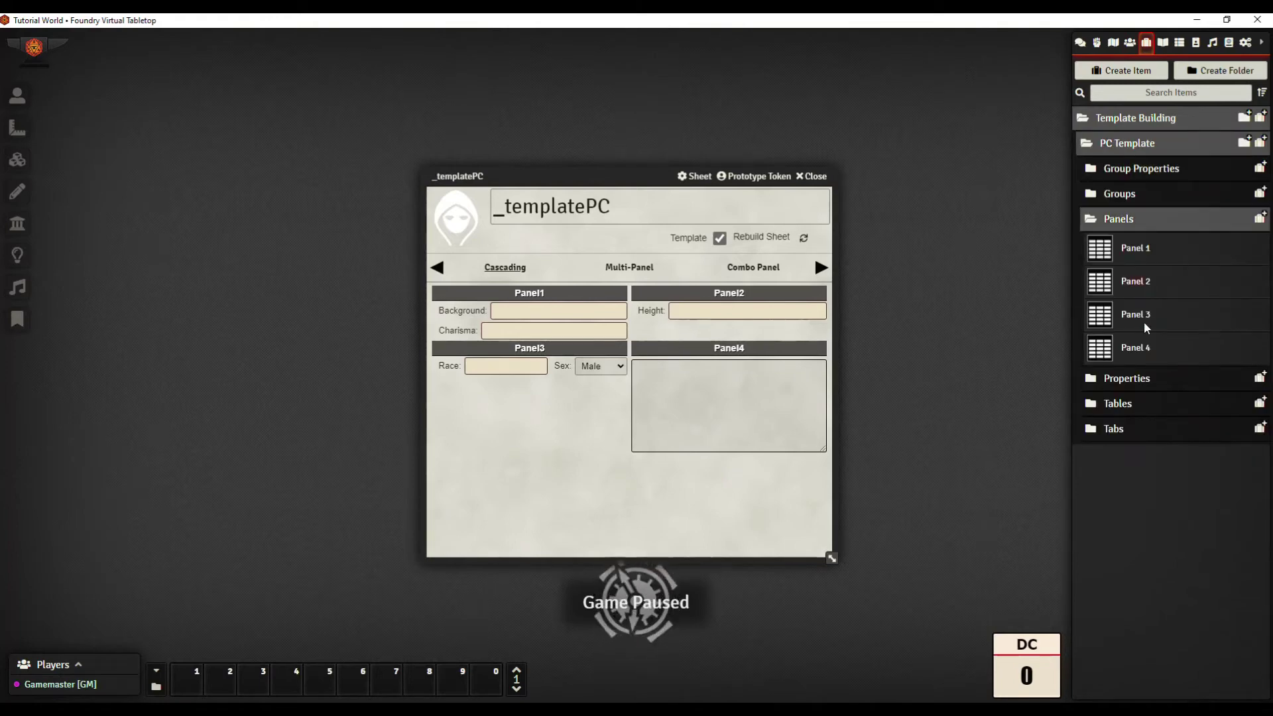
{"action": "left_click", "coordinate": [1142, 317]}
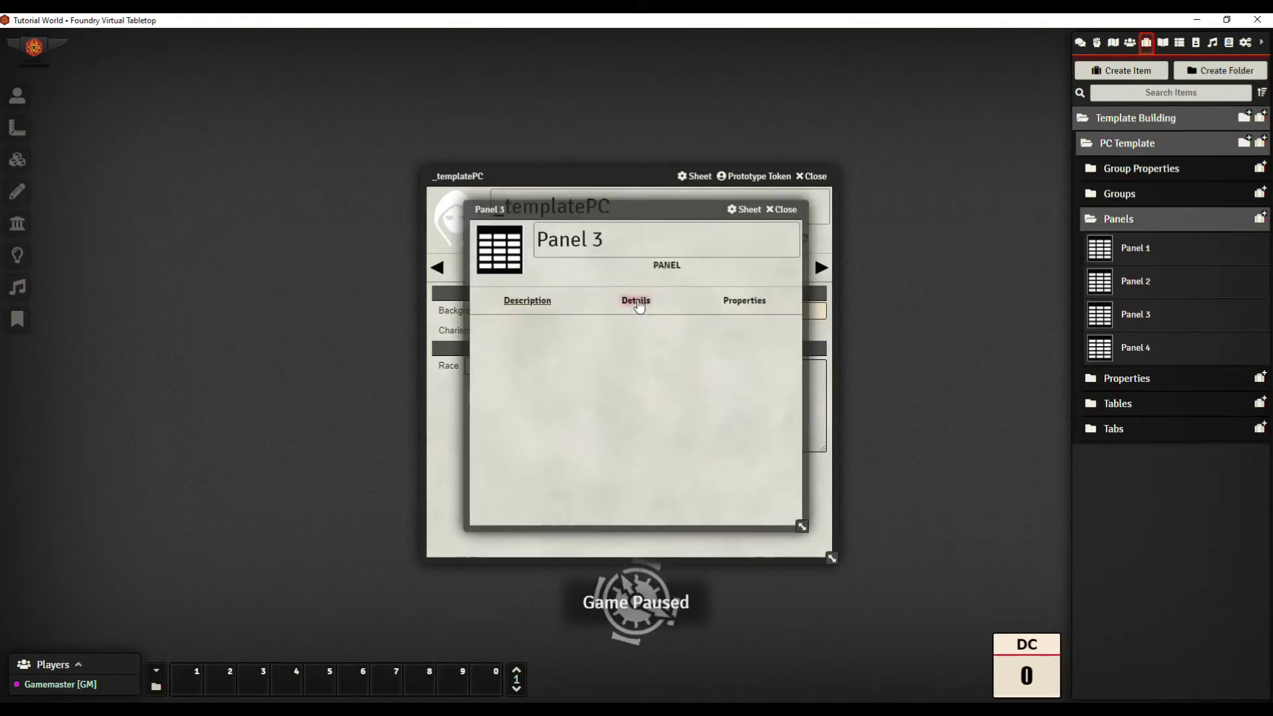
{"action": "left_click", "coordinate": [636, 301]}
{"action": "left_click", "coordinate": [495, 350]}
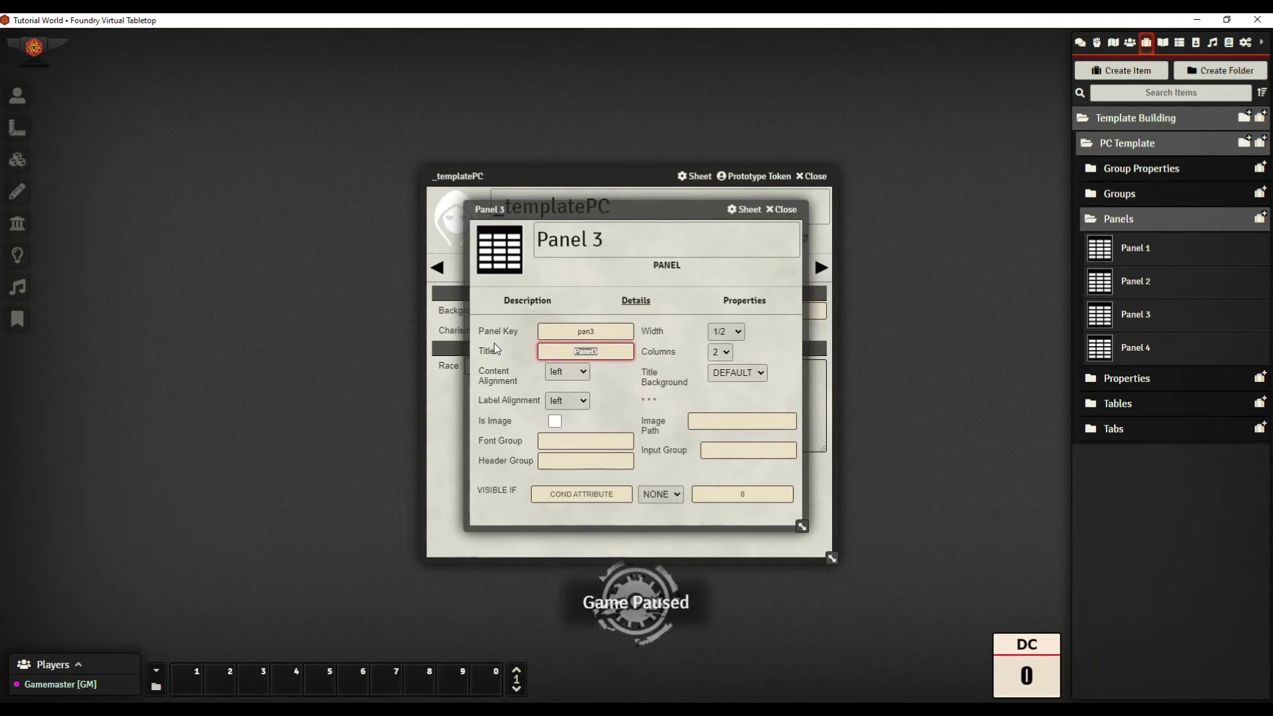
{"action": "key", "text": "BackSpace"}
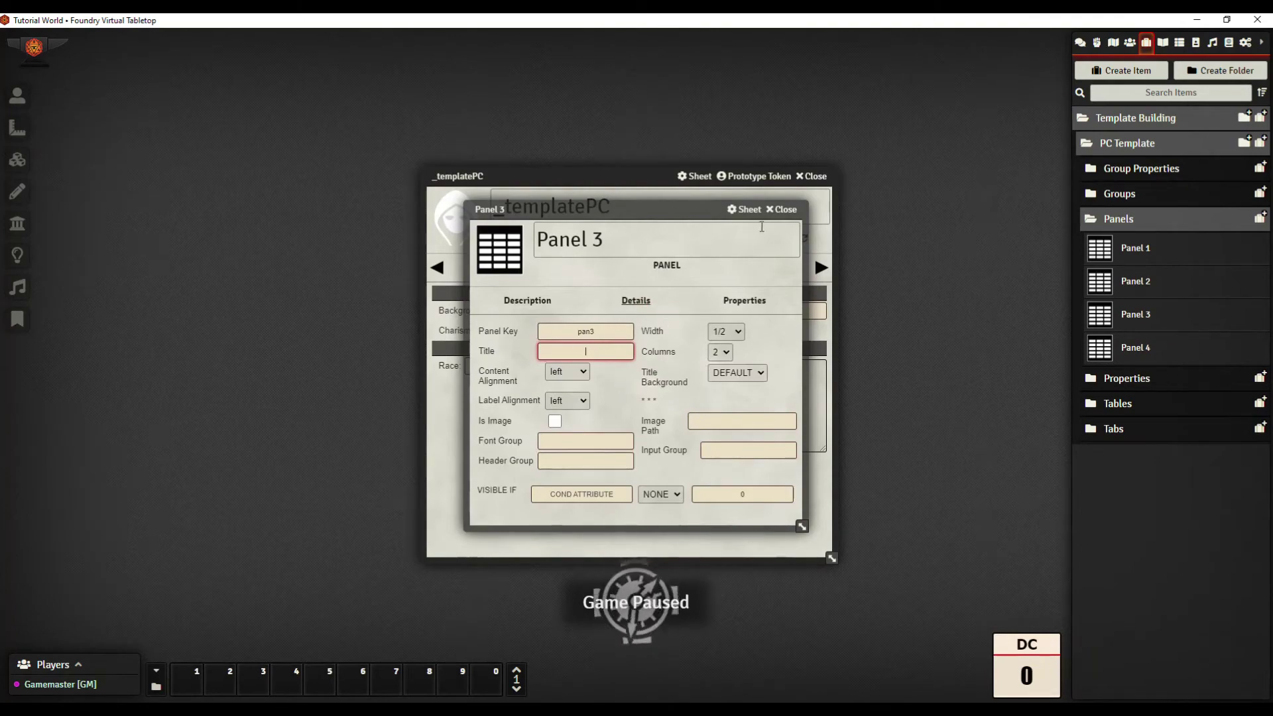
{"action": "left_click", "coordinate": [782, 209]}
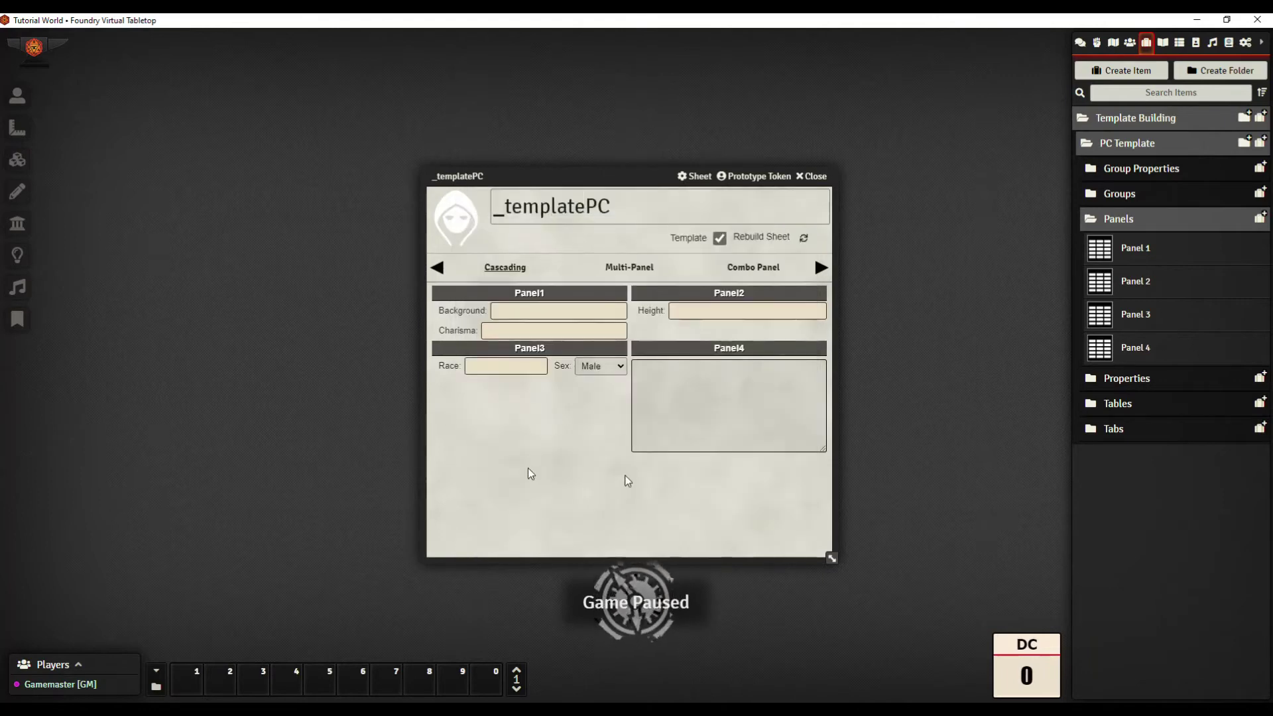
Step: Rebuild the _templatePC sheet and reopen it from the actors list
{"action": "left_click", "coordinate": [804, 237]}
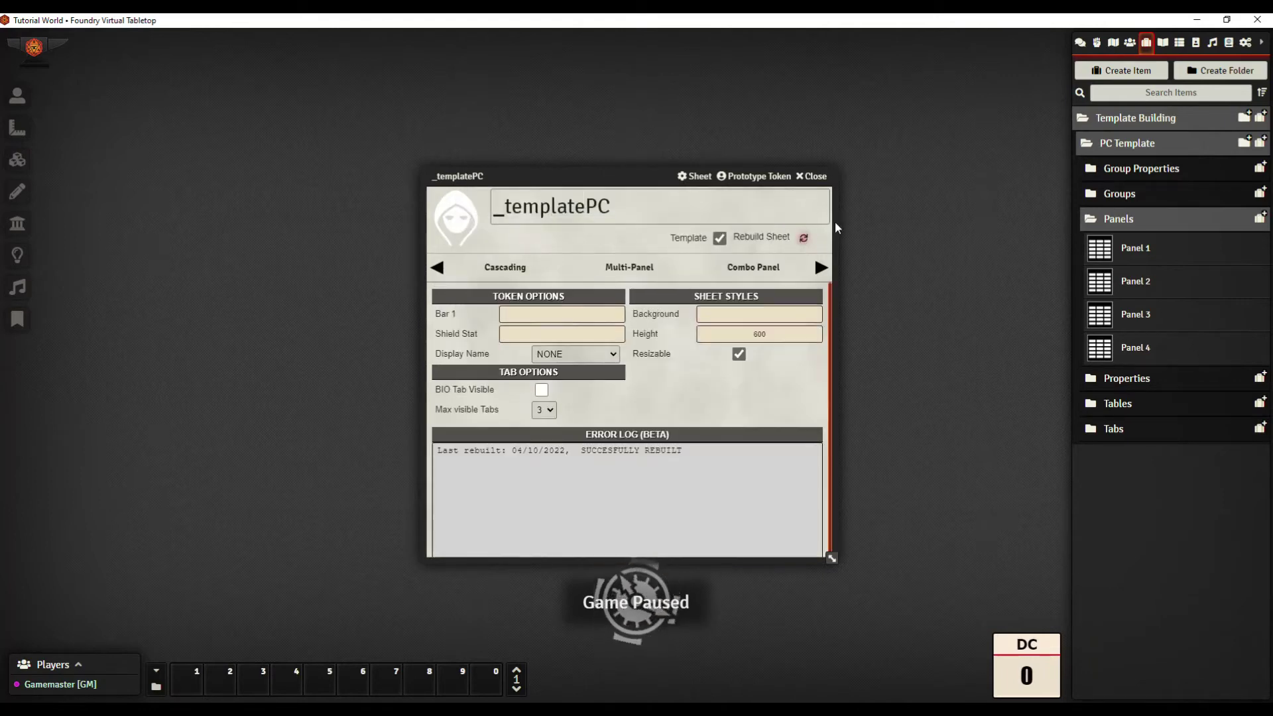
{"action": "left_click", "coordinate": [1130, 43]}
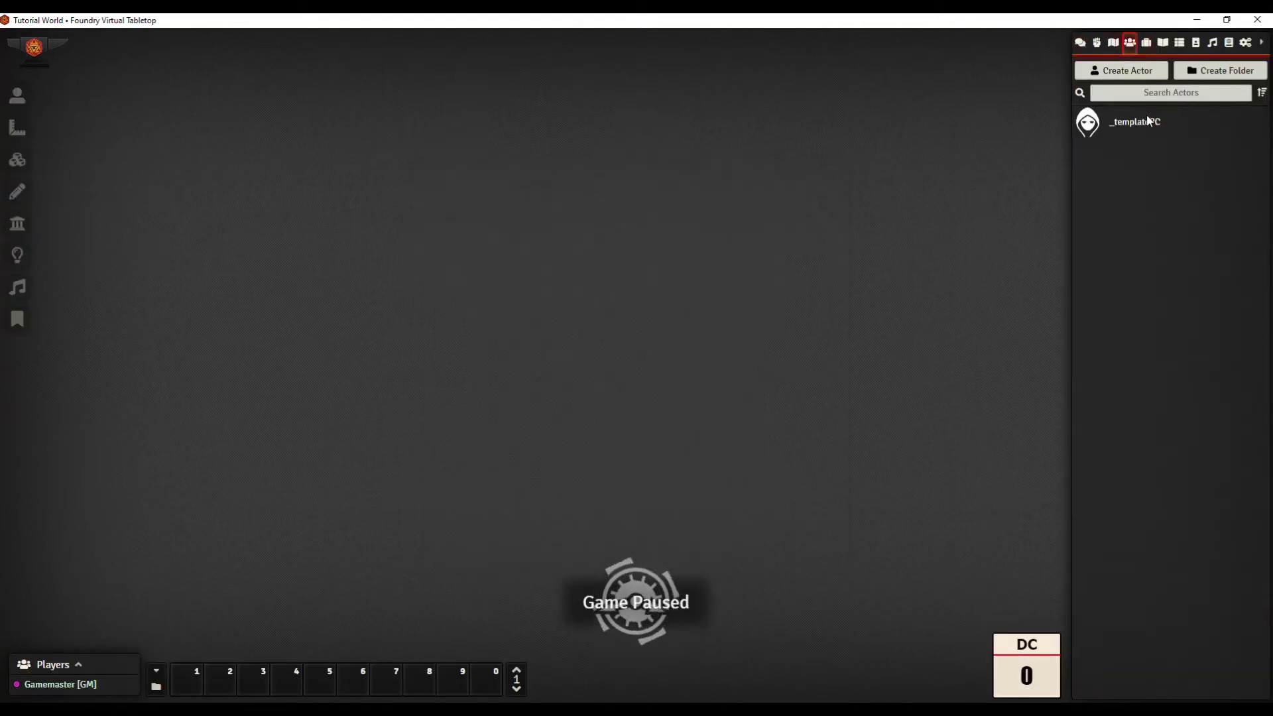
{"action": "left_click", "coordinate": [1146, 125]}
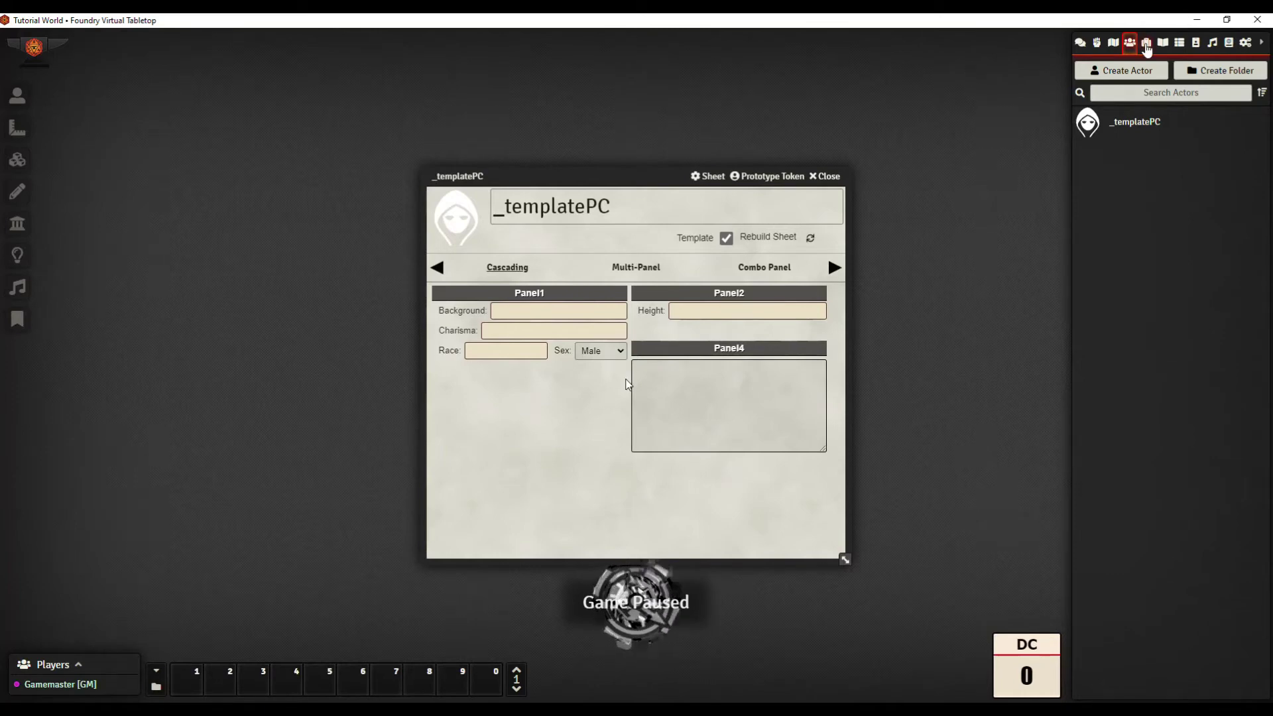
Step: Create a panel item named "Panel 5" in the Panels folder of PC Template
{"action": "left_click", "coordinate": [1146, 44]}
{"action": "left_click", "coordinate": [1155, 142]}
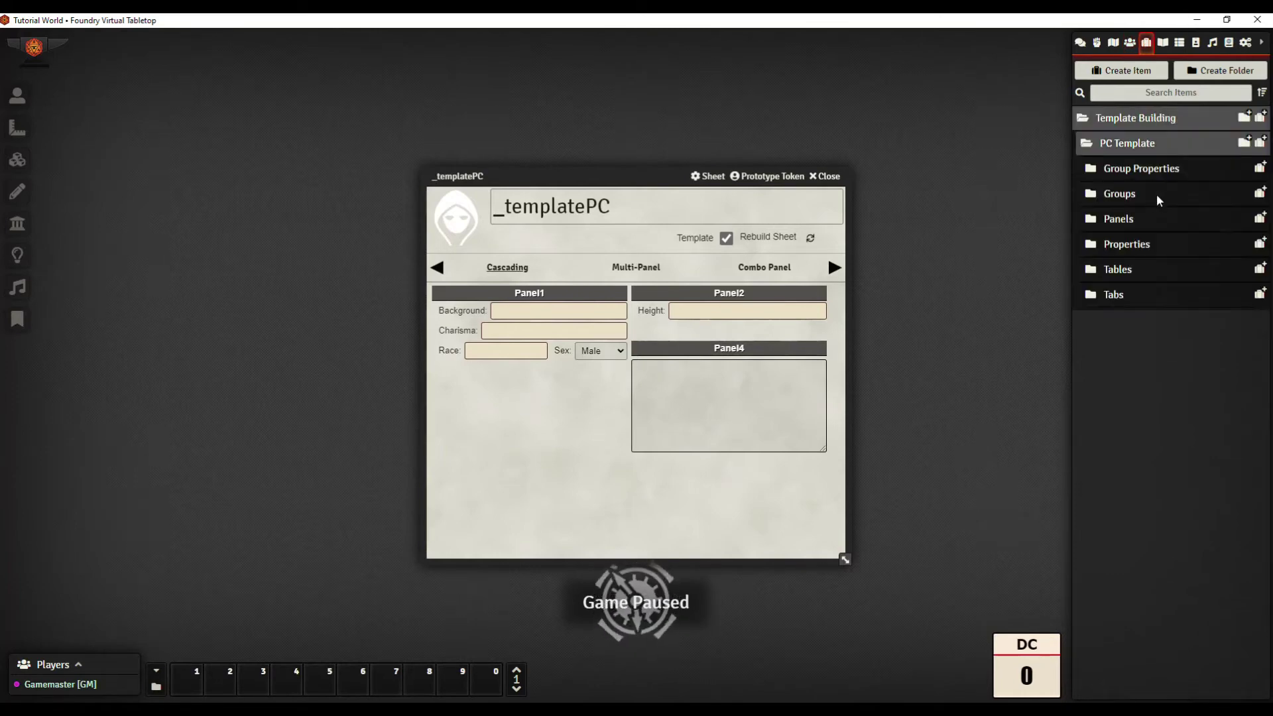
{"action": "left_click", "coordinate": [1123, 220]}
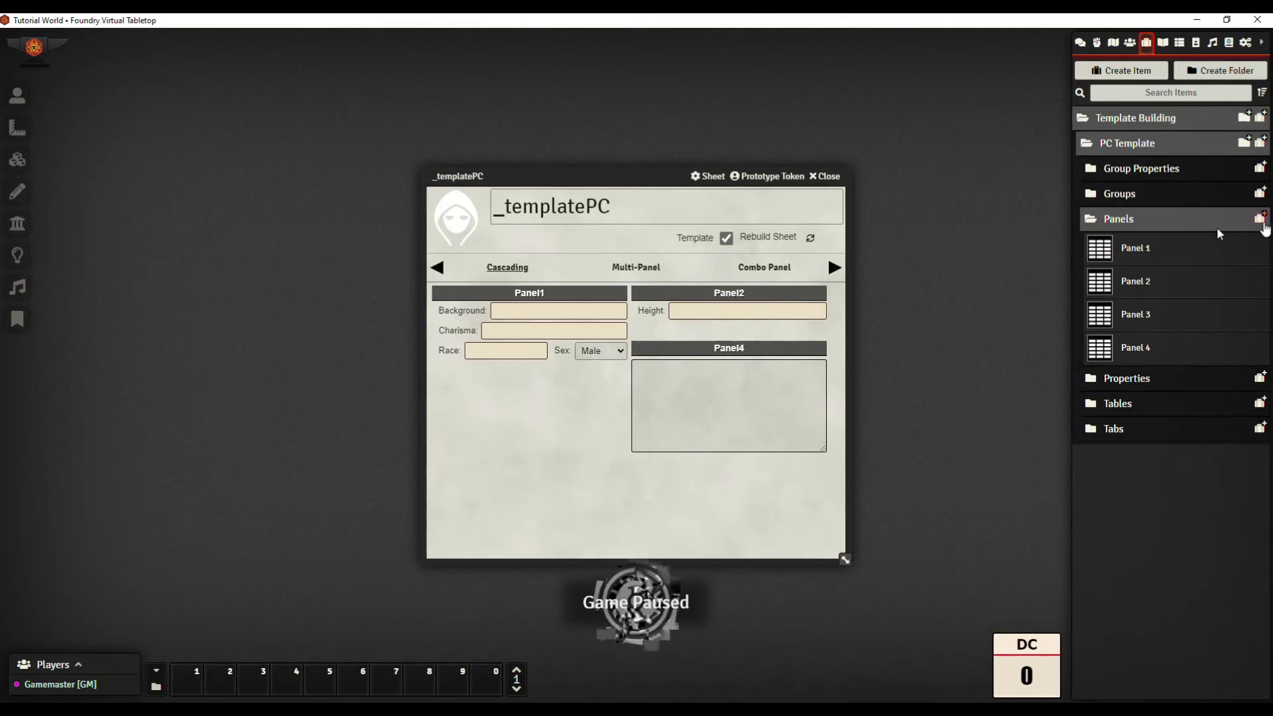
{"action": "left_click", "coordinate": [1259, 218]}
{"action": "left_click", "coordinate": [1001, 252]}
{"action": "type", "text": "Panels"}
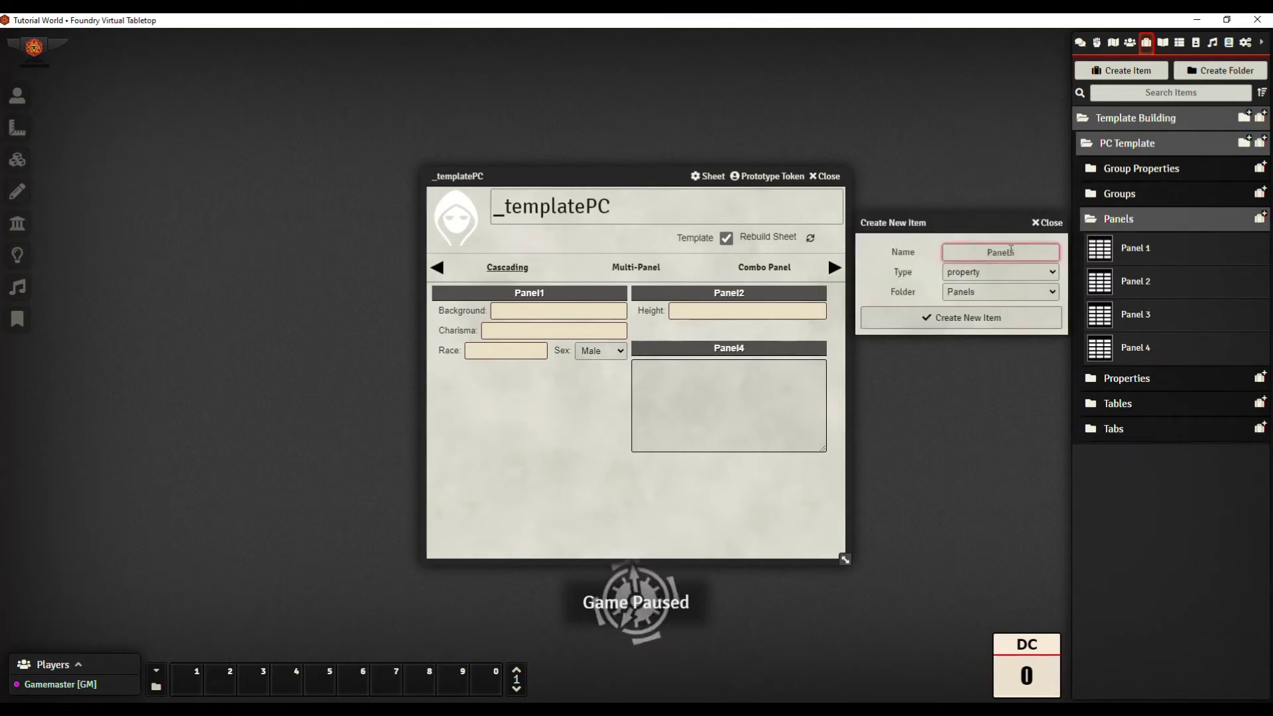
{"action": "left_click", "coordinate": [1000, 271]}
{"action": "left_click", "coordinate": [964, 297]}
{"action": "left_click", "coordinate": [961, 318]}
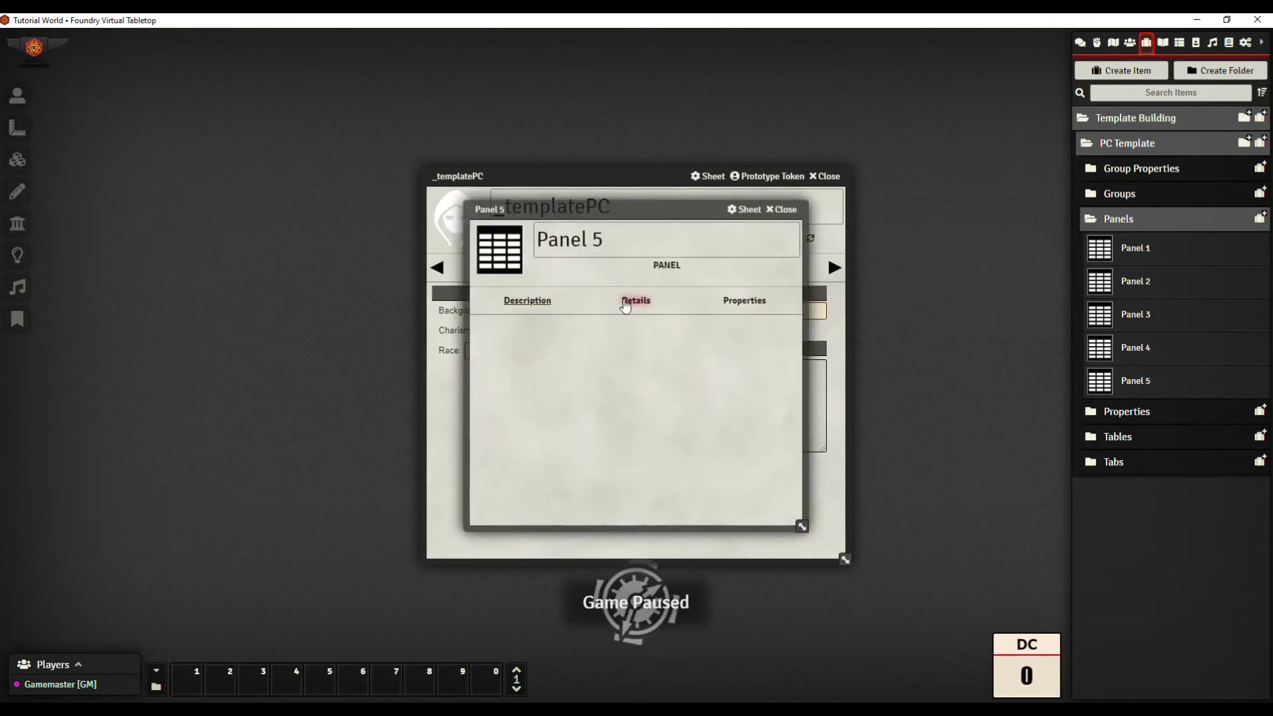
Step: Set the title of Panel 5 to "Panel 5" in its details
{"action": "left_click", "coordinate": [1147, 379]}
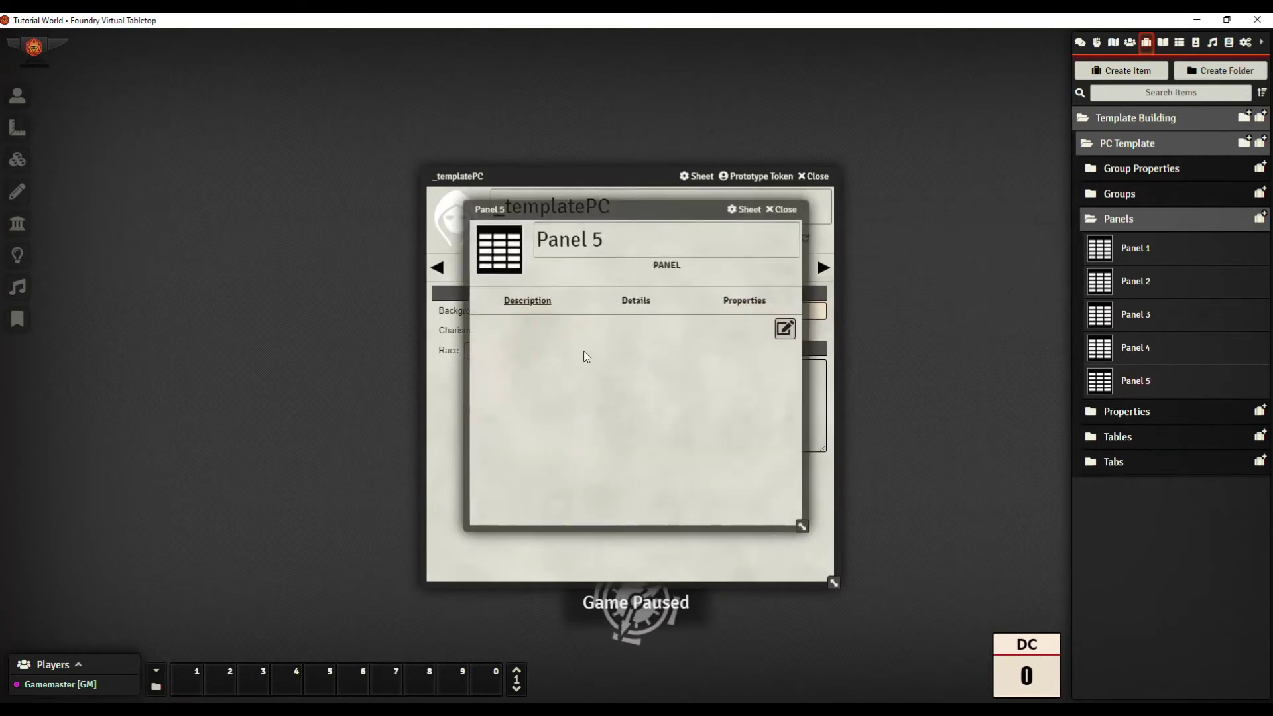
{"action": "left_click", "coordinate": [636, 300]}
{"action": "left_click", "coordinate": [576, 349]}
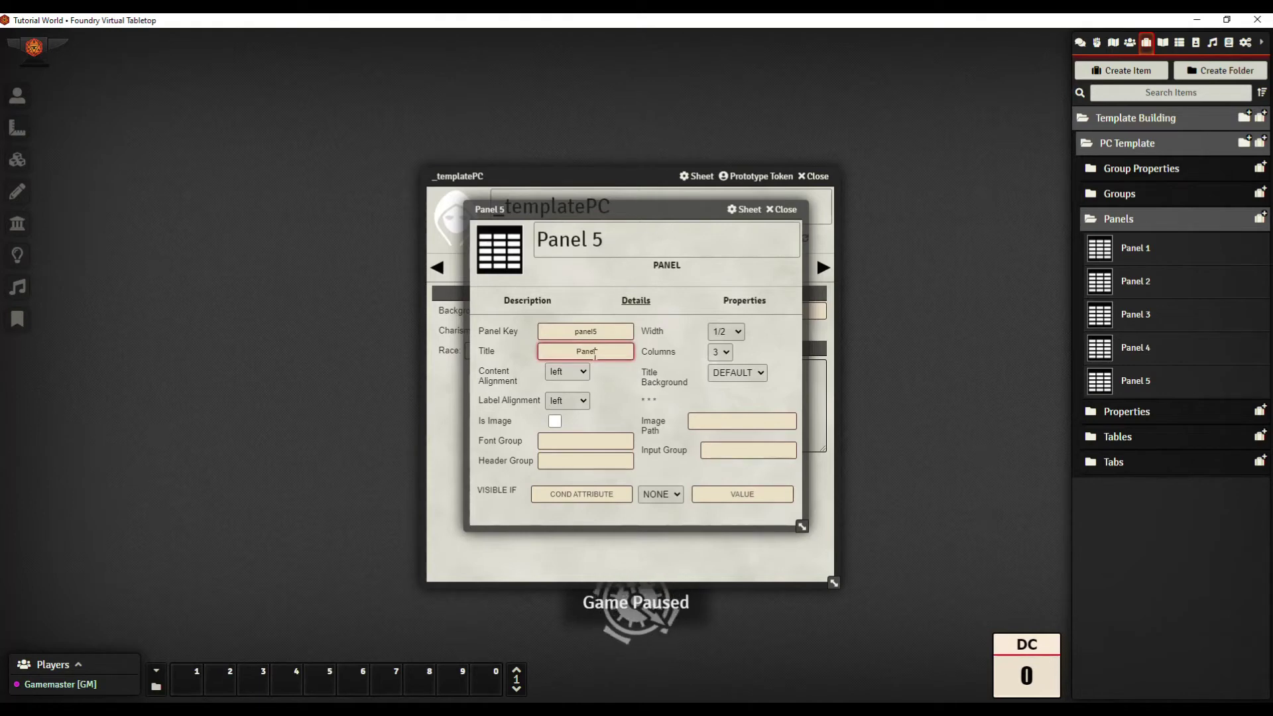
{"action": "type", "text": "Panel"}
{"action": "key", "text": "Return"}
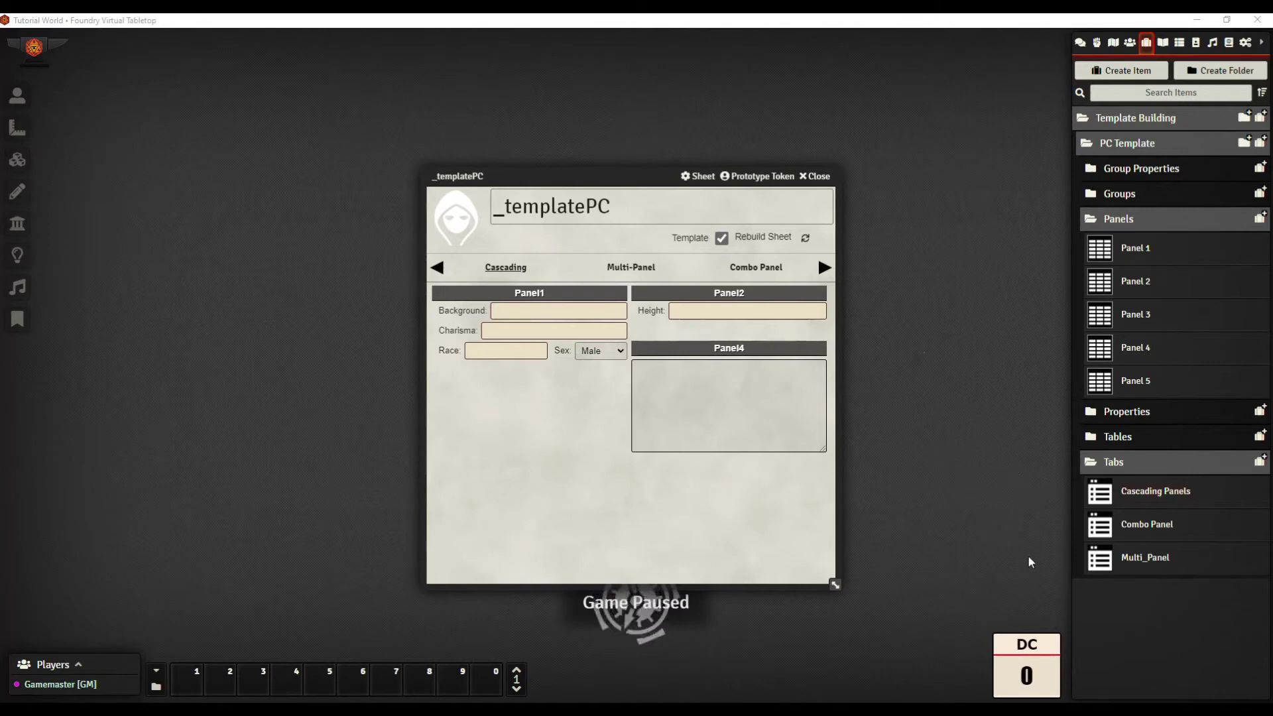
Step: Add Panel 5 to the Cascading Panels tab, and reopen the _templatePC sheet higher up in the workspace
{"action": "left_click", "coordinate": [1145, 494]}
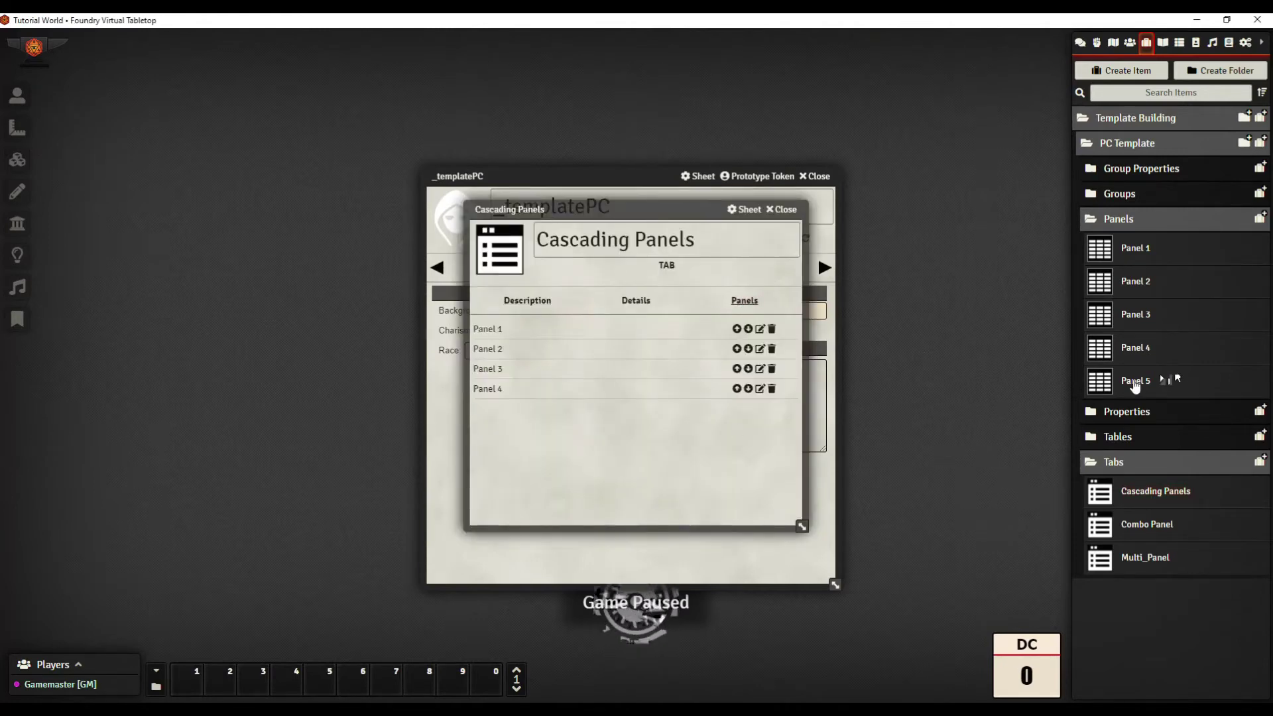
{"action": "left_click_drag", "start_coordinate": [1170, 379], "coordinate": [729, 387]}
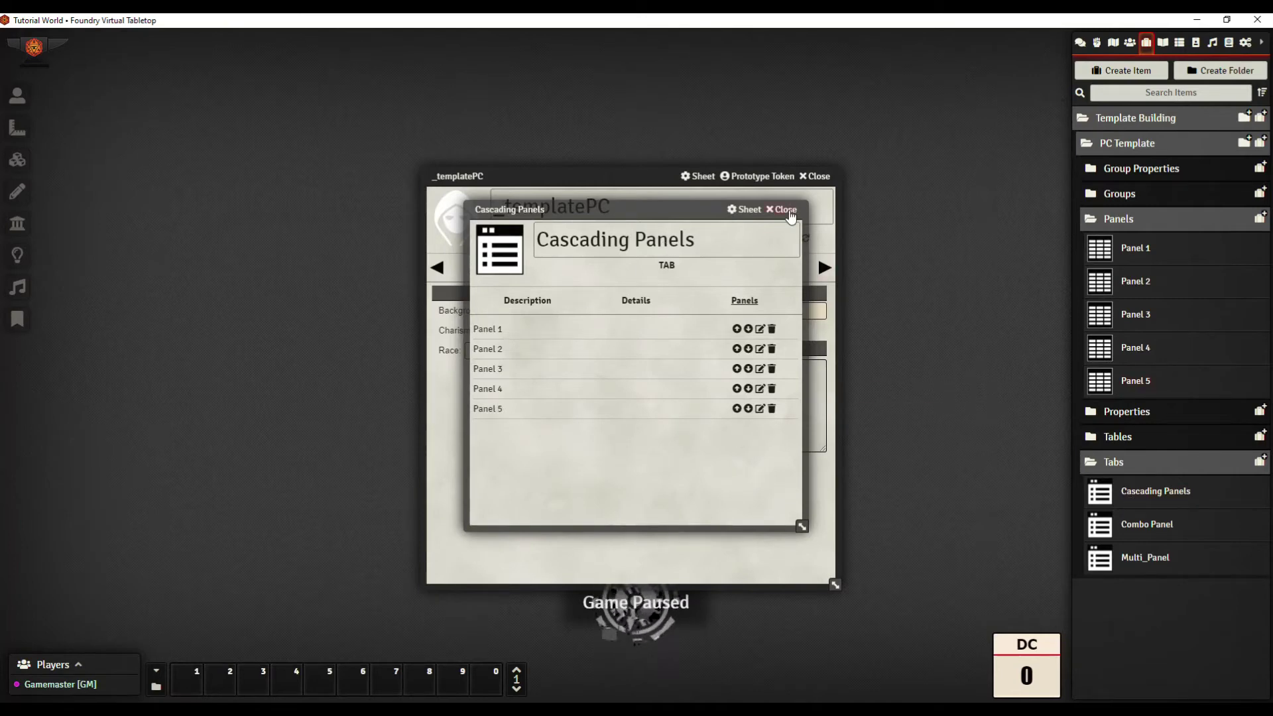
{"action": "left_click", "coordinate": [786, 209]}
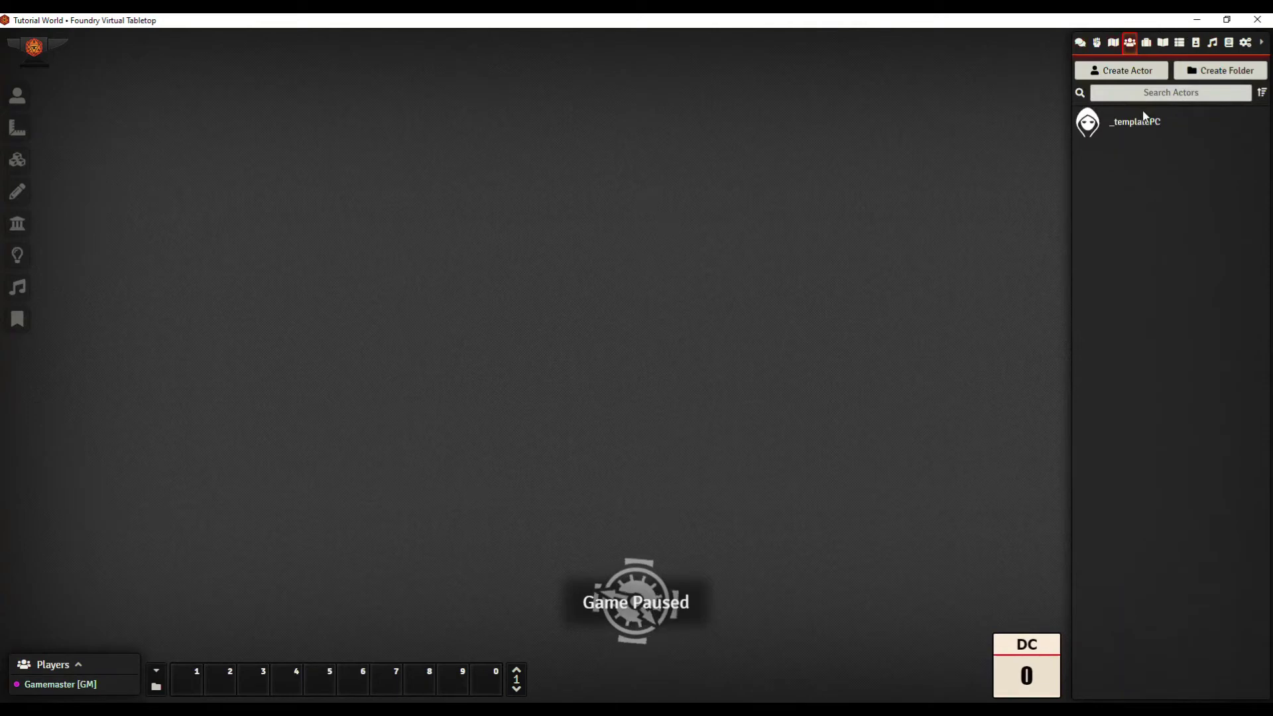
{"action": "left_click", "coordinate": [1146, 122]}
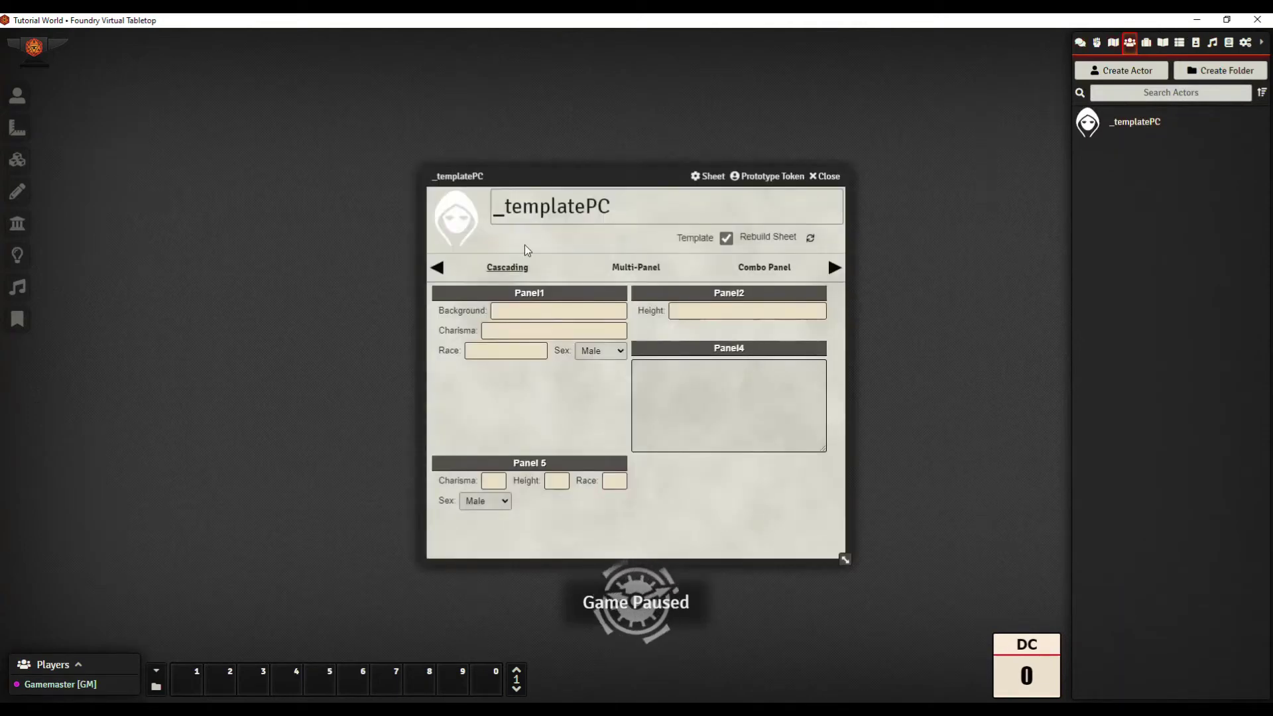
{"action": "left_click_drag", "start_coordinate": [623, 168], "coordinate": [642, 93]}
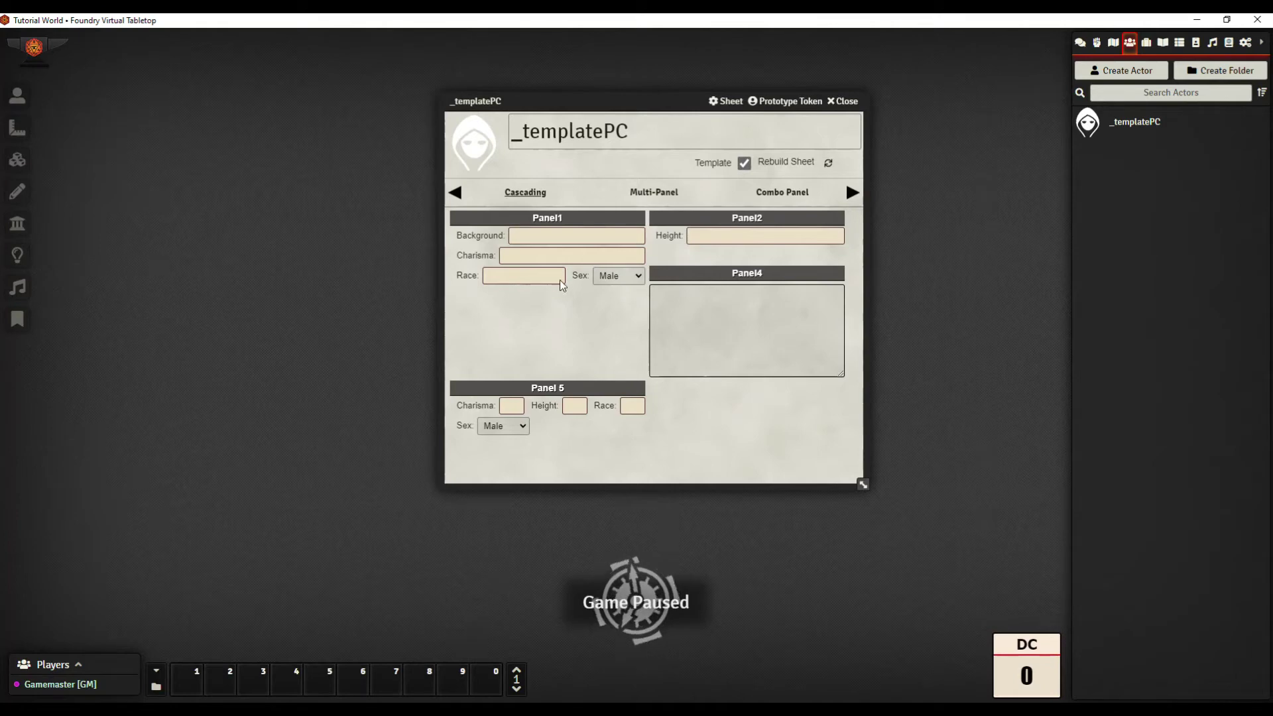
Step: Examine the details and the assigned properties of Panel 3
{"action": "left_click", "coordinate": [1146, 42]}
{"action": "left_click", "coordinate": [1152, 120]}
{"action": "left_click", "coordinate": [1157, 157]}
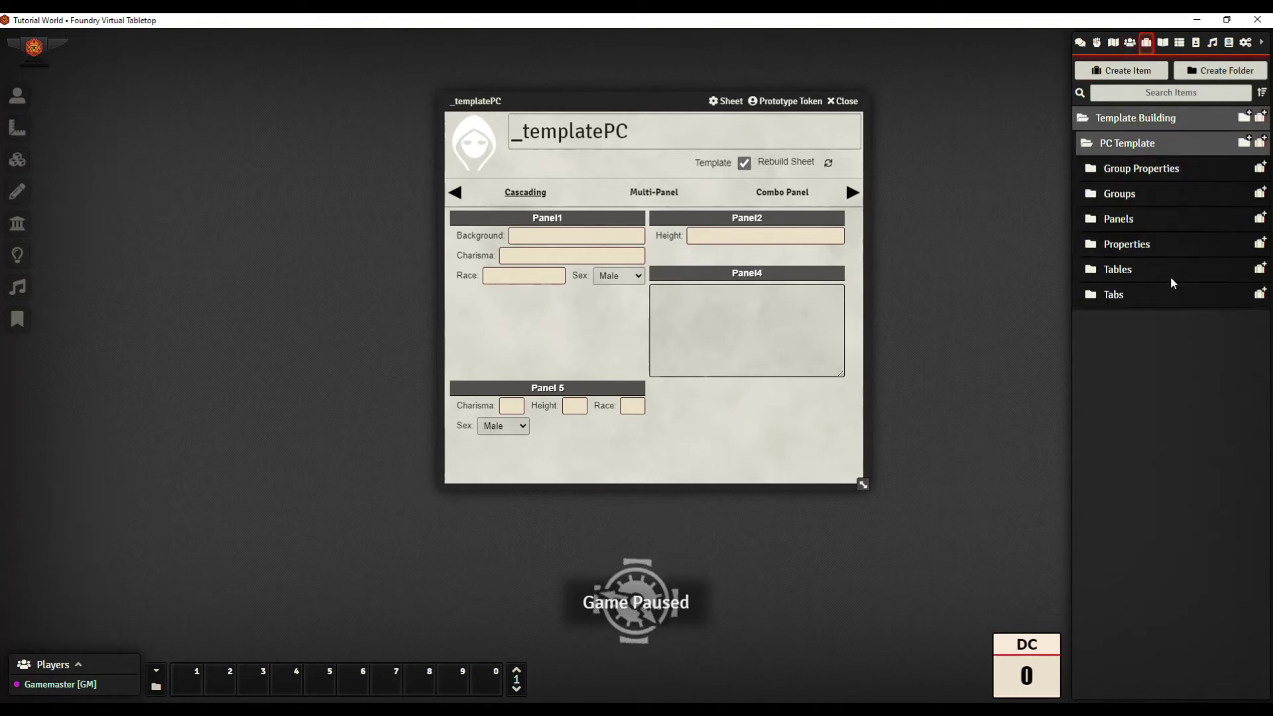
{"action": "left_click", "coordinate": [1156, 224]}
{"action": "left_click", "coordinate": [1150, 311]}
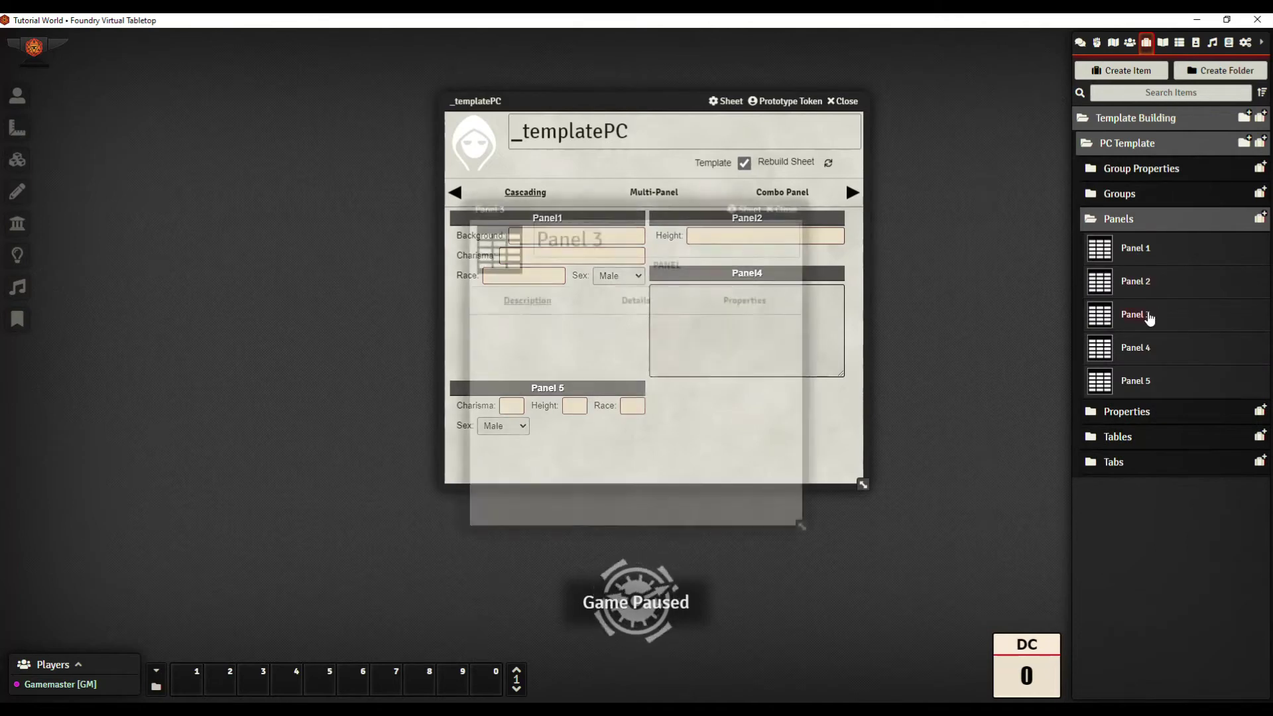
{"action": "left_click", "coordinate": [636, 302]}
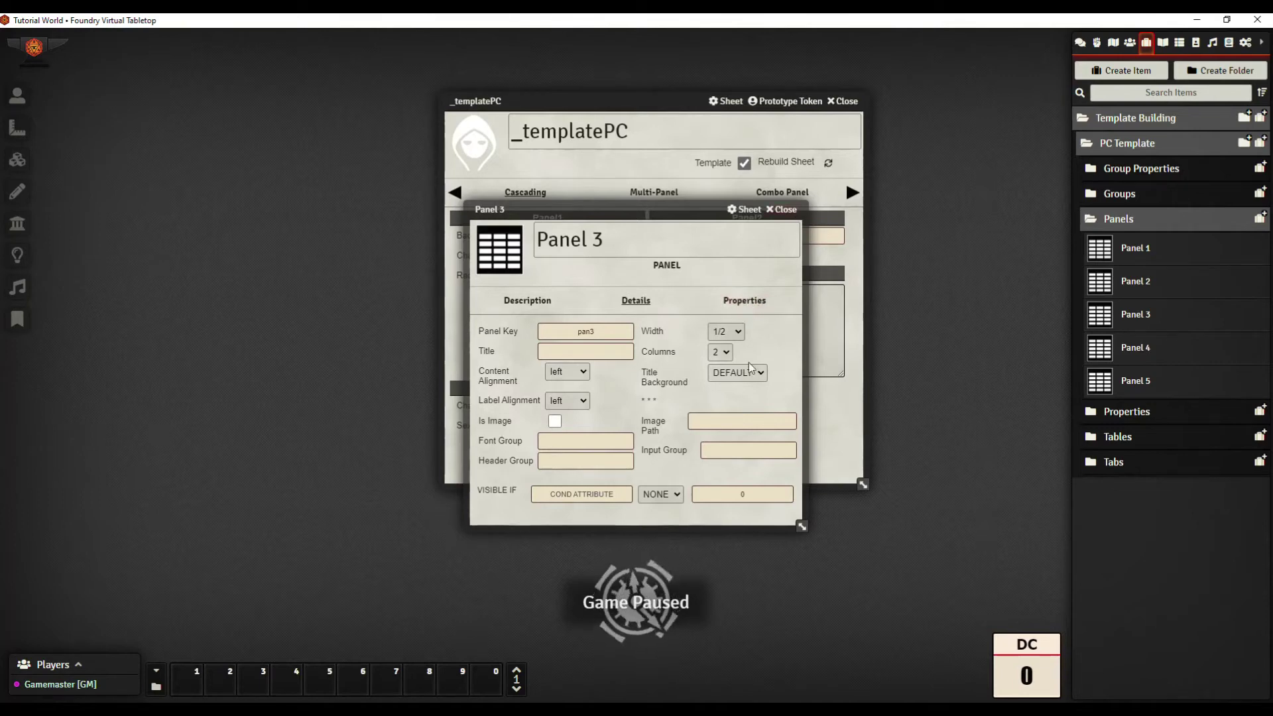
{"action": "left_click", "coordinate": [745, 300]}
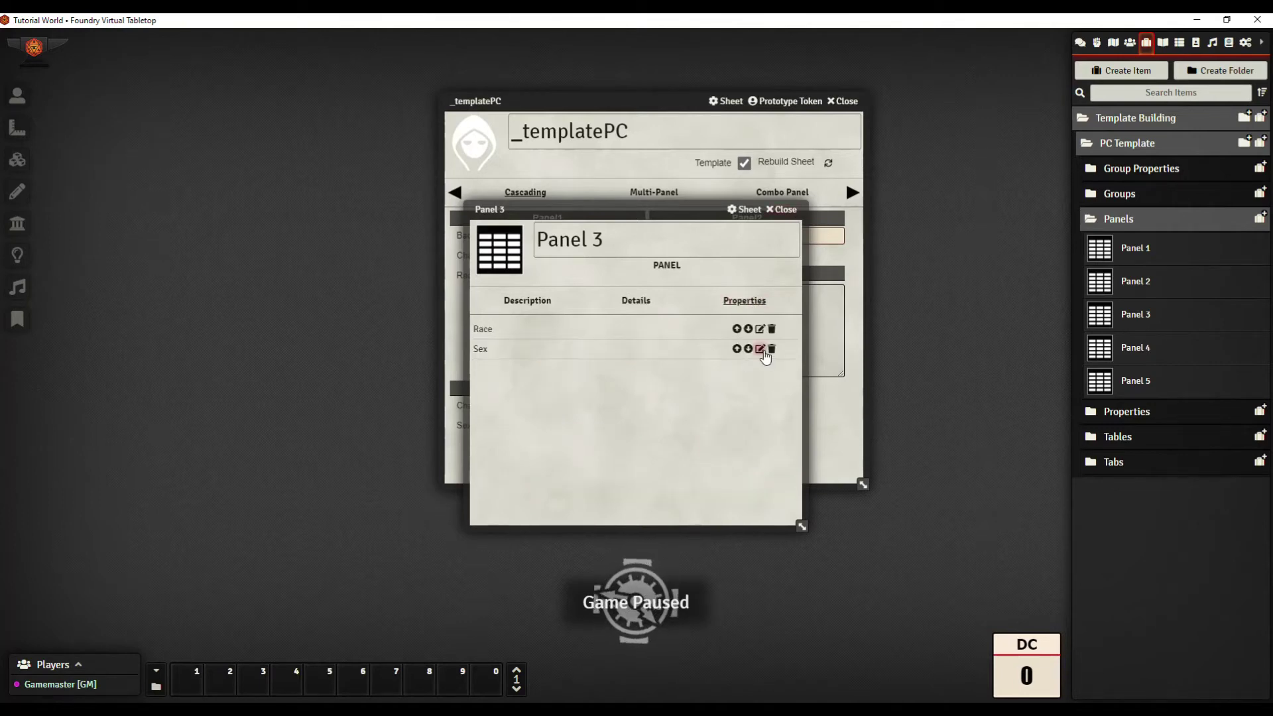
{"action": "left_click", "coordinate": [782, 209]}
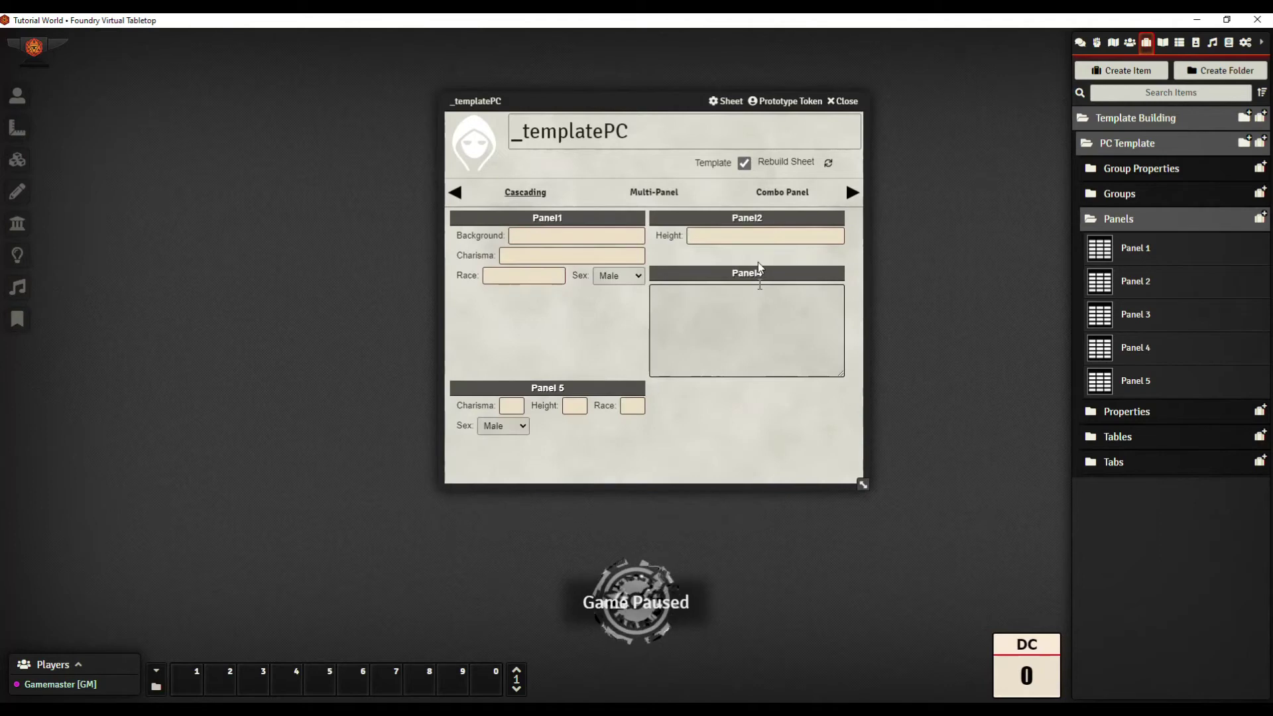
Step: Remove the Notes property from Panel 4 and close the panel
{"action": "left_click_drag", "start_coordinate": [1150, 345], "coordinate": [754, 306]}
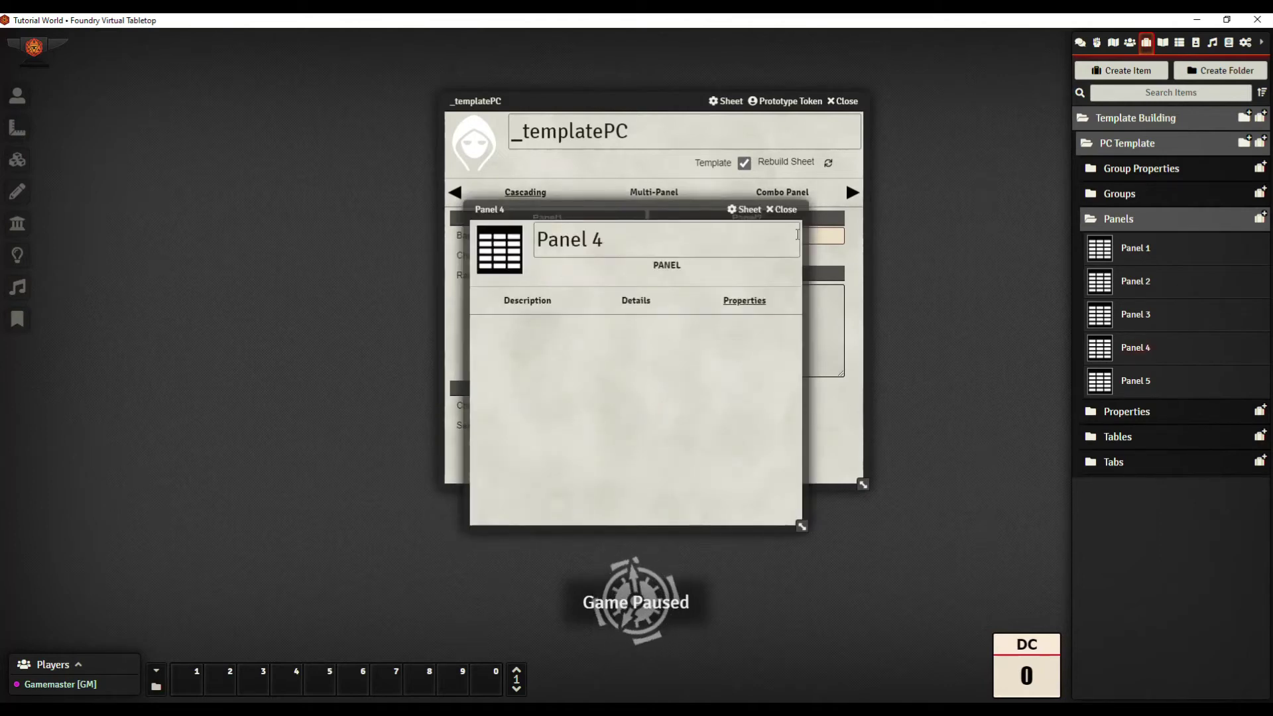
{"action": "left_click", "coordinate": [780, 209]}
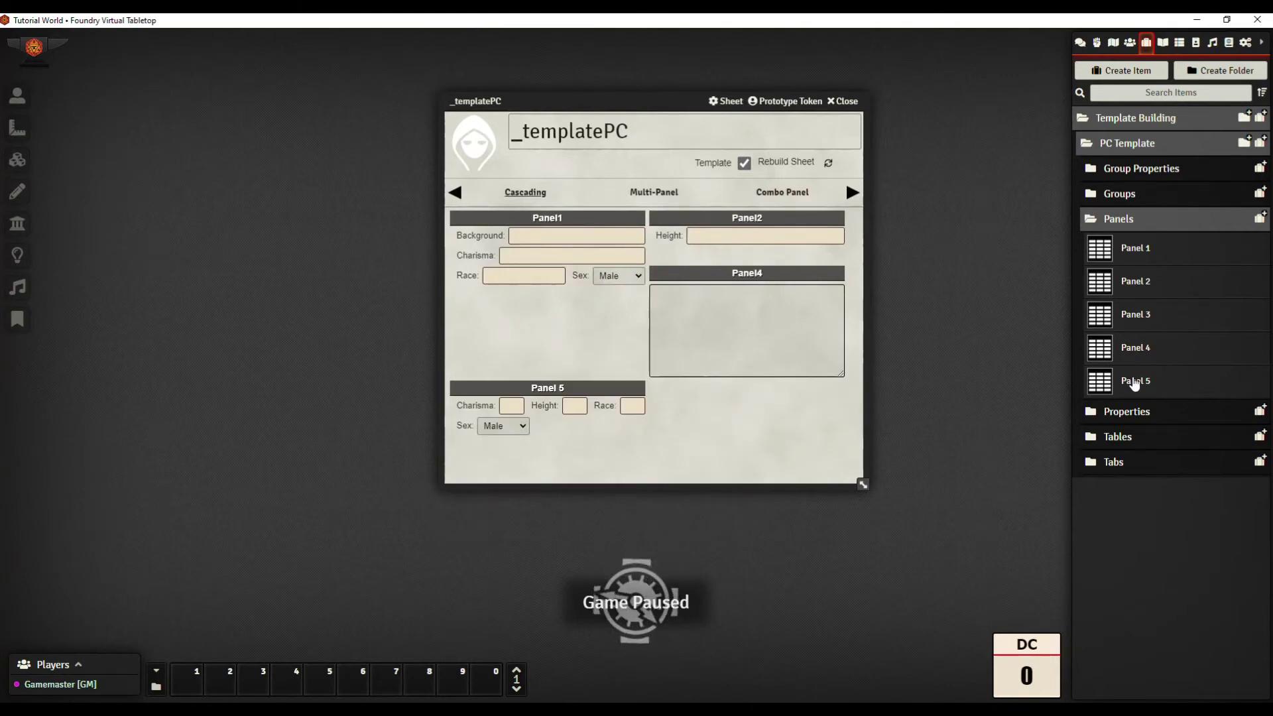
Step: Clear the title of Panel 5 in its details
{"action": "left_click_drag", "start_coordinate": [1134, 384], "coordinate": [699, 316]}
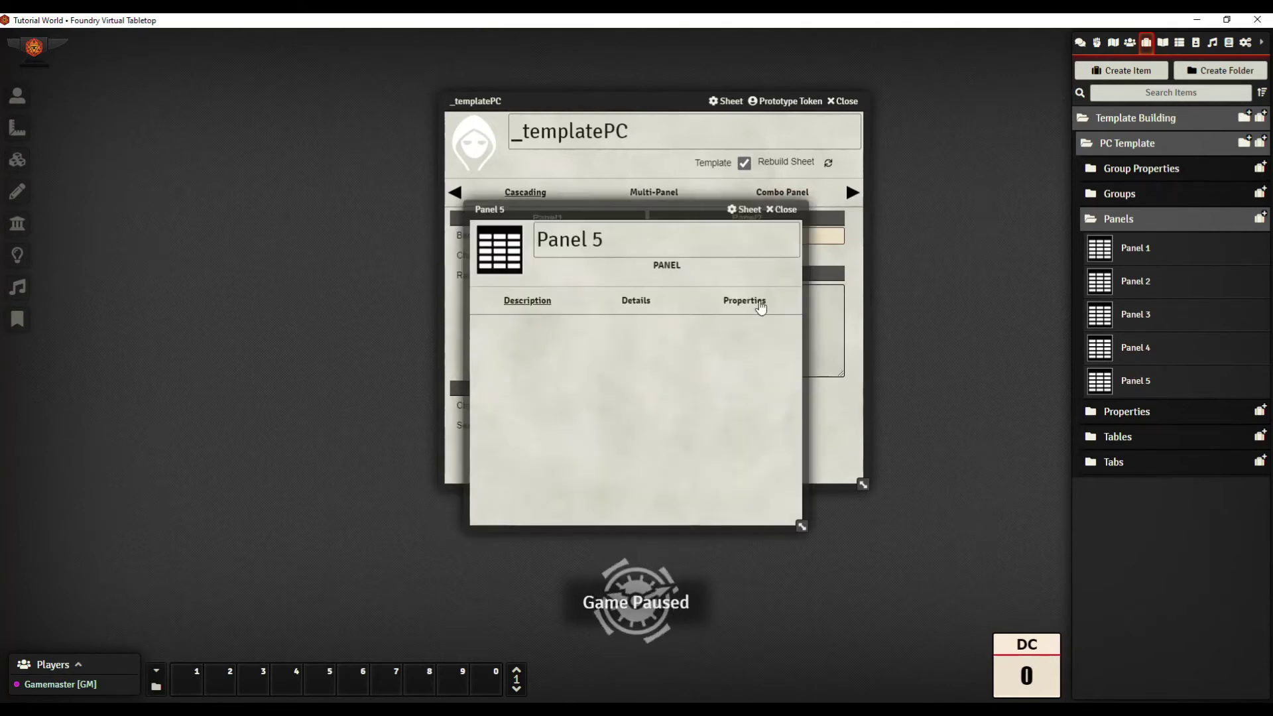
{"action": "left_click", "coordinate": [638, 302]}
{"action": "triple_click", "coordinate": [583, 353]}
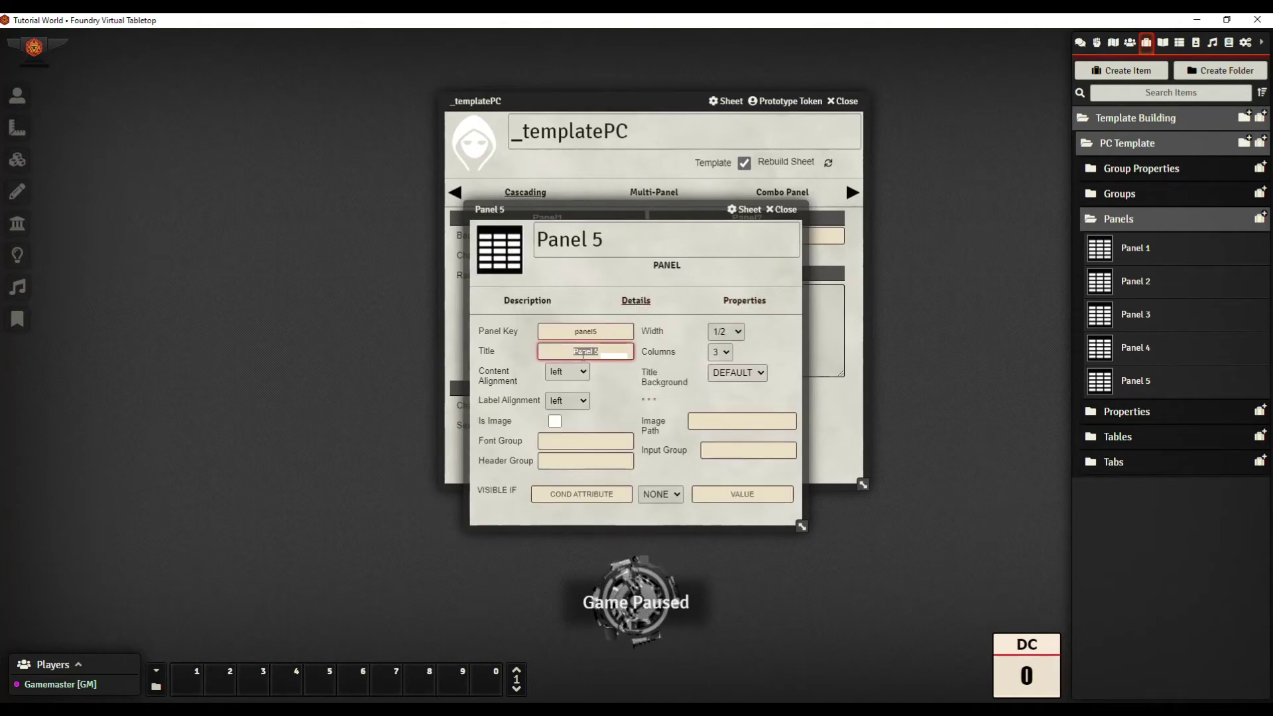
{"action": "key", "text": "BackSpace"}
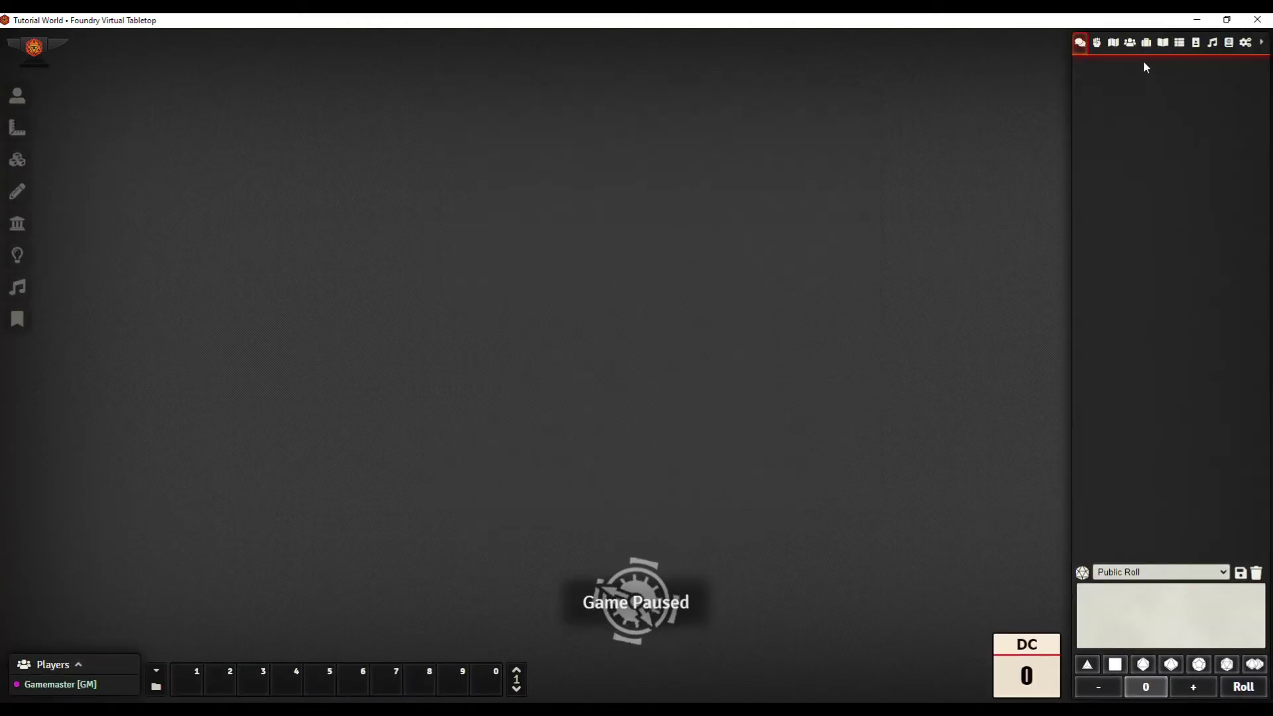
Step: Reopen the _templatePC sheet to check the Cascading layout and switch to its Multi-Panel tab
{"action": "left_click", "coordinate": [1130, 43]}
{"action": "left_click", "coordinate": [1108, 125]}
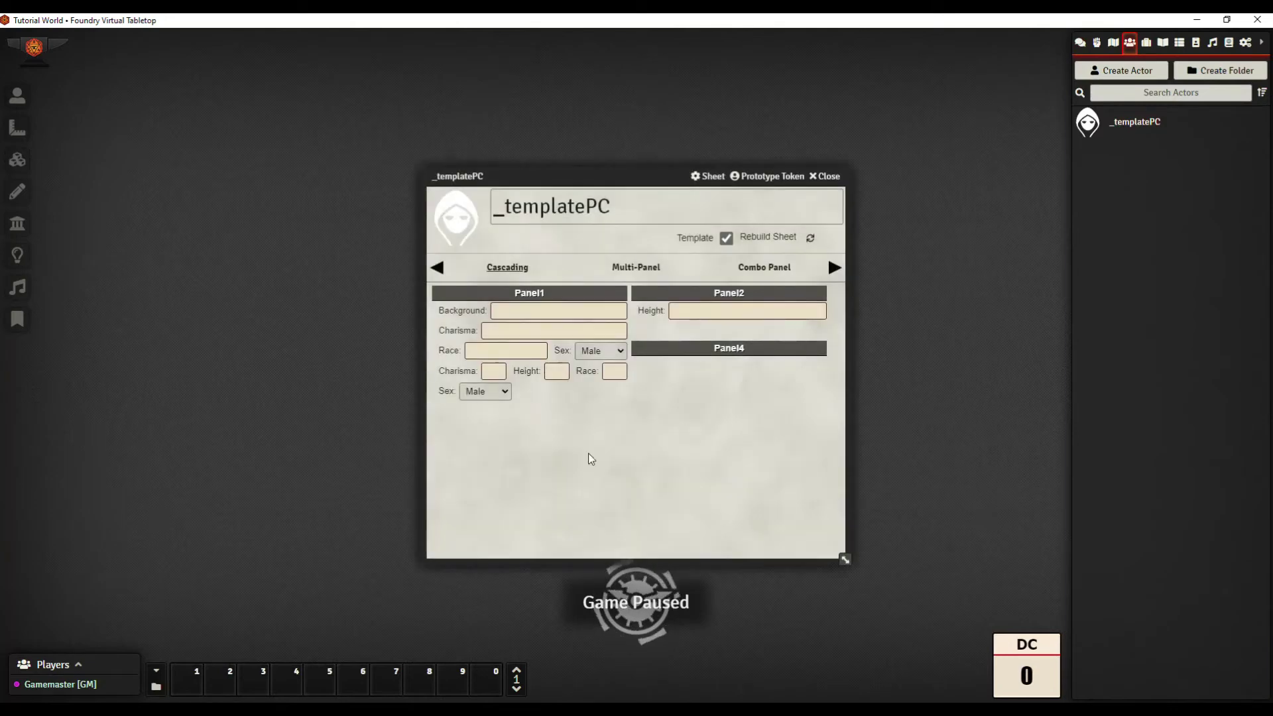
{"action": "left_click_drag", "start_coordinate": [665, 176], "coordinate": [669, 161]}
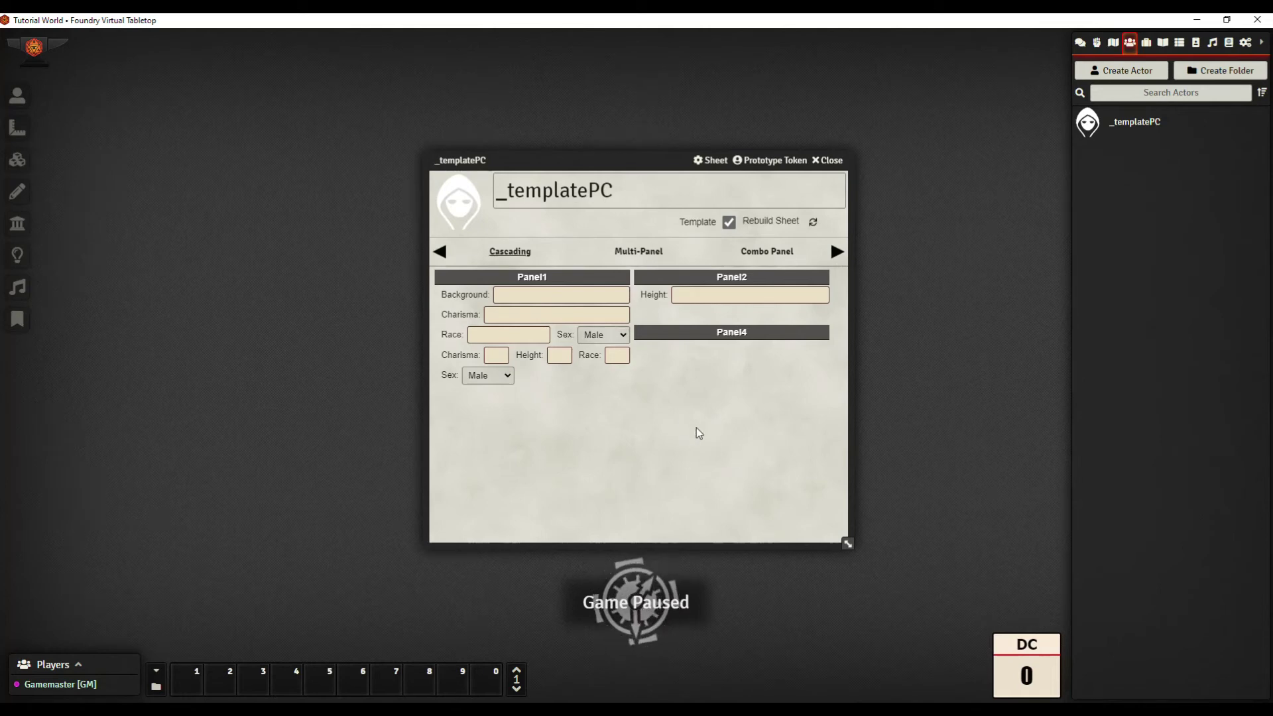
{"action": "left_click", "coordinate": [630, 256]}
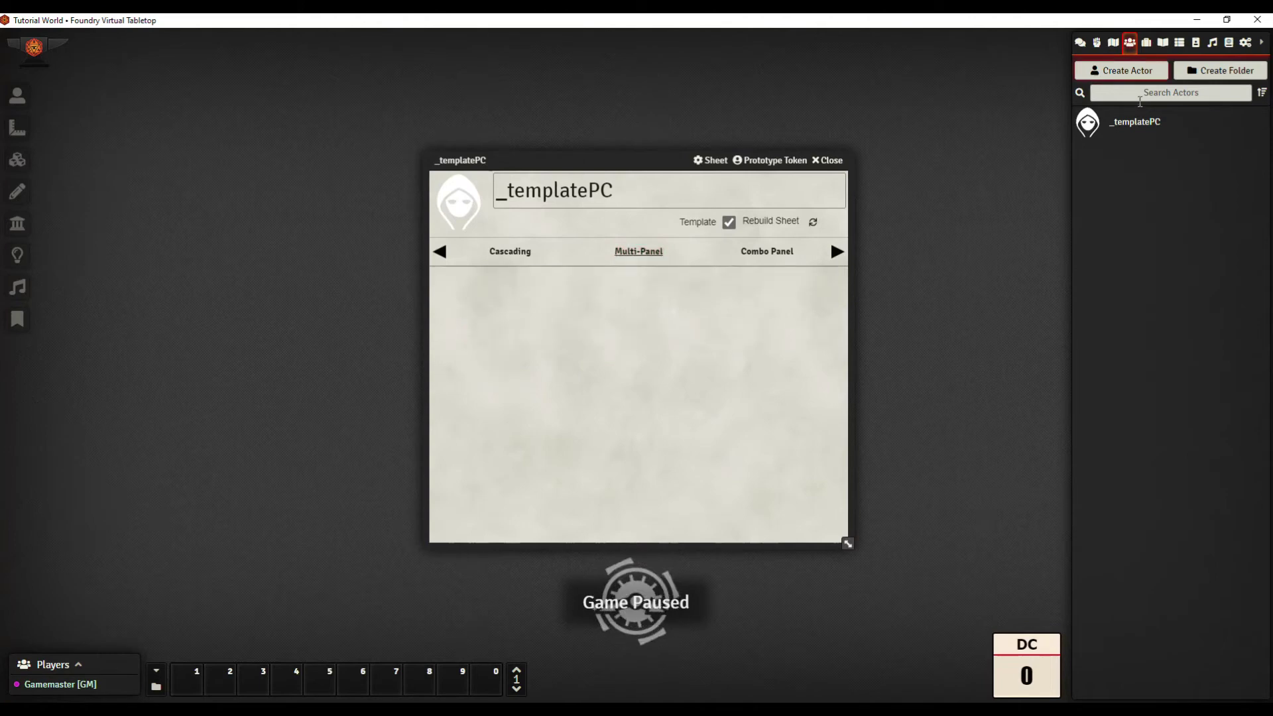
Step: Expand the Panels folder of the PC Template in the items directory
{"action": "left_click", "coordinate": [1146, 44]}
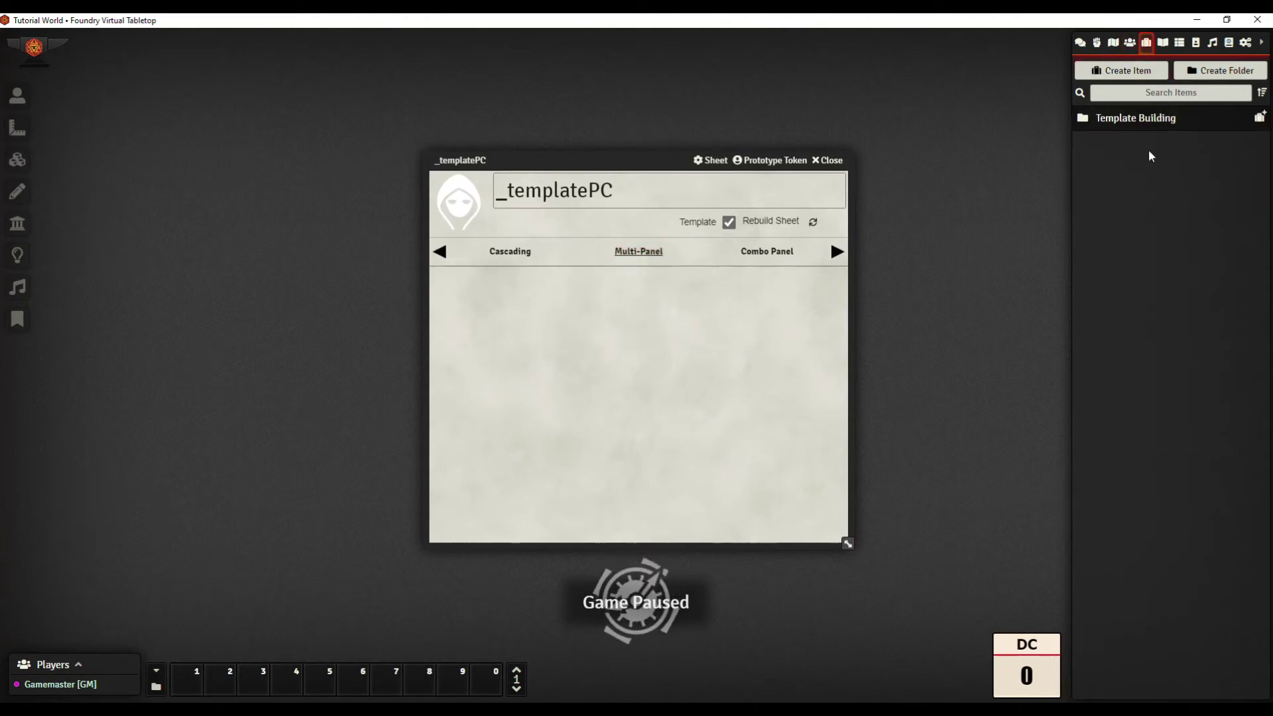
{"action": "left_click", "coordinate": [1142, 127]}
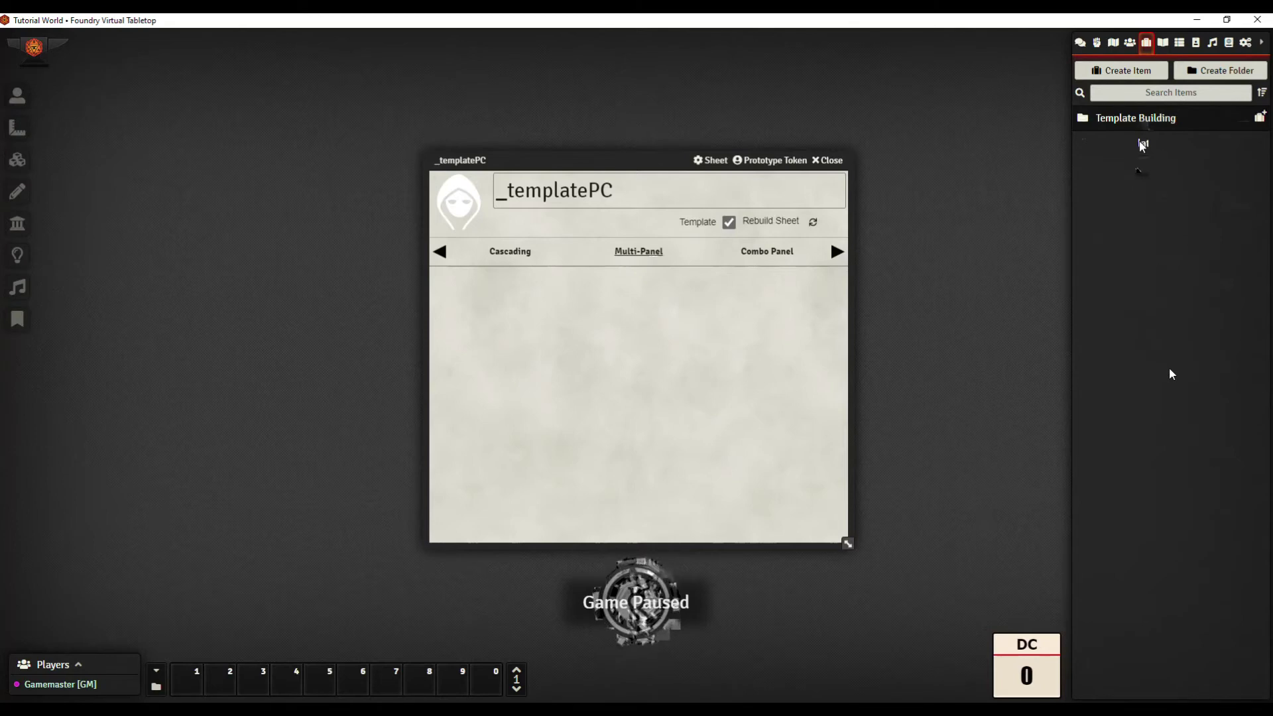
{"action": "left_click", "coordinate": [1125, 229]}
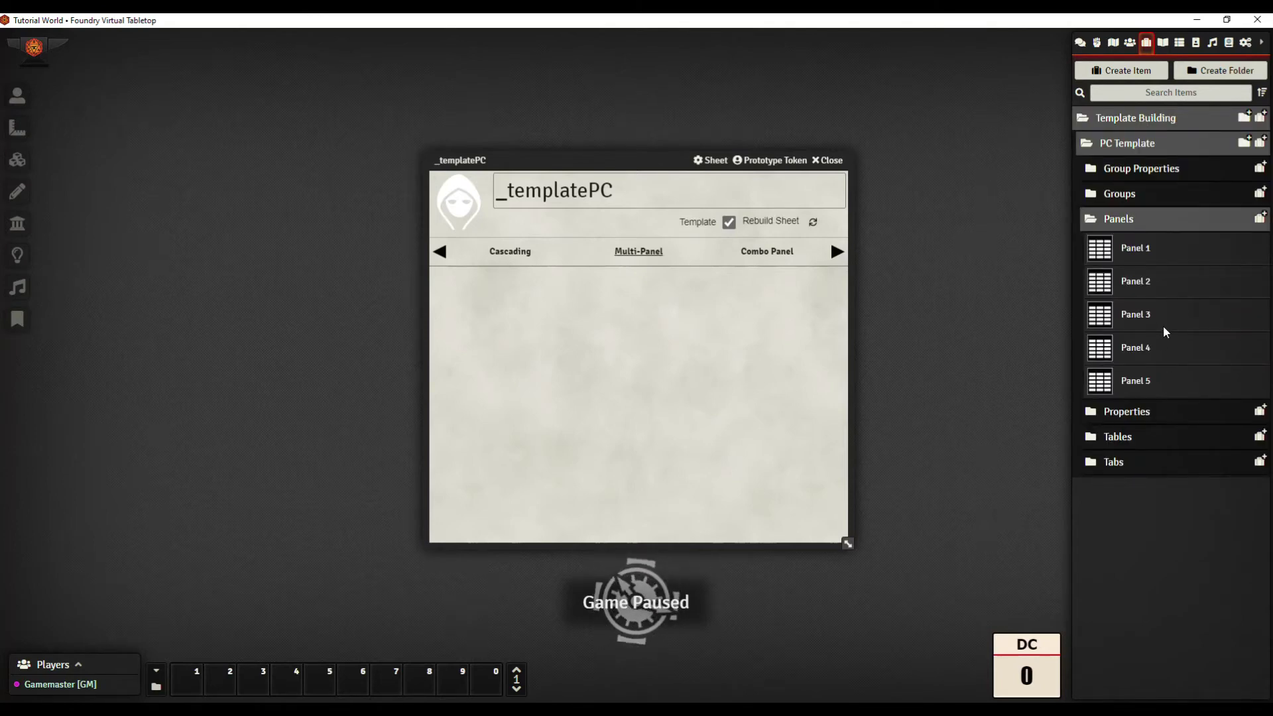
{"action": "left_click", "coordinate": [1266, 223]}
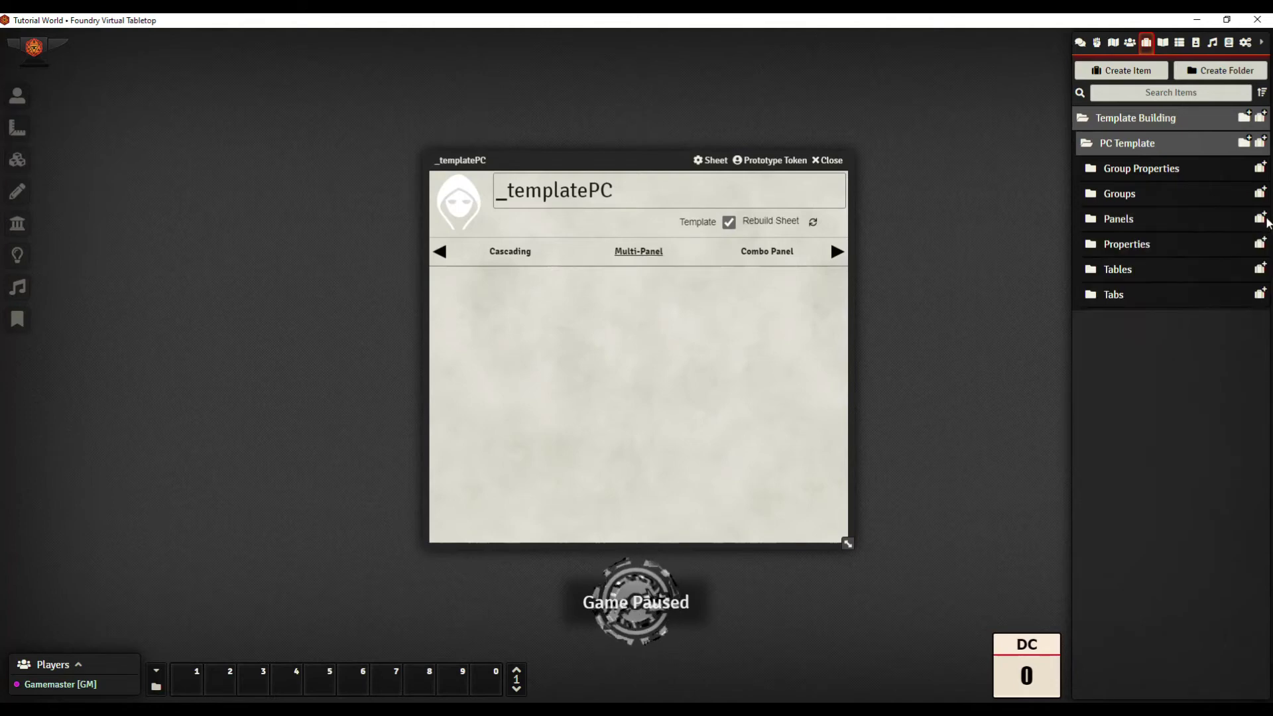
{"action": "left_click", "coordinate": [1237, 229]}
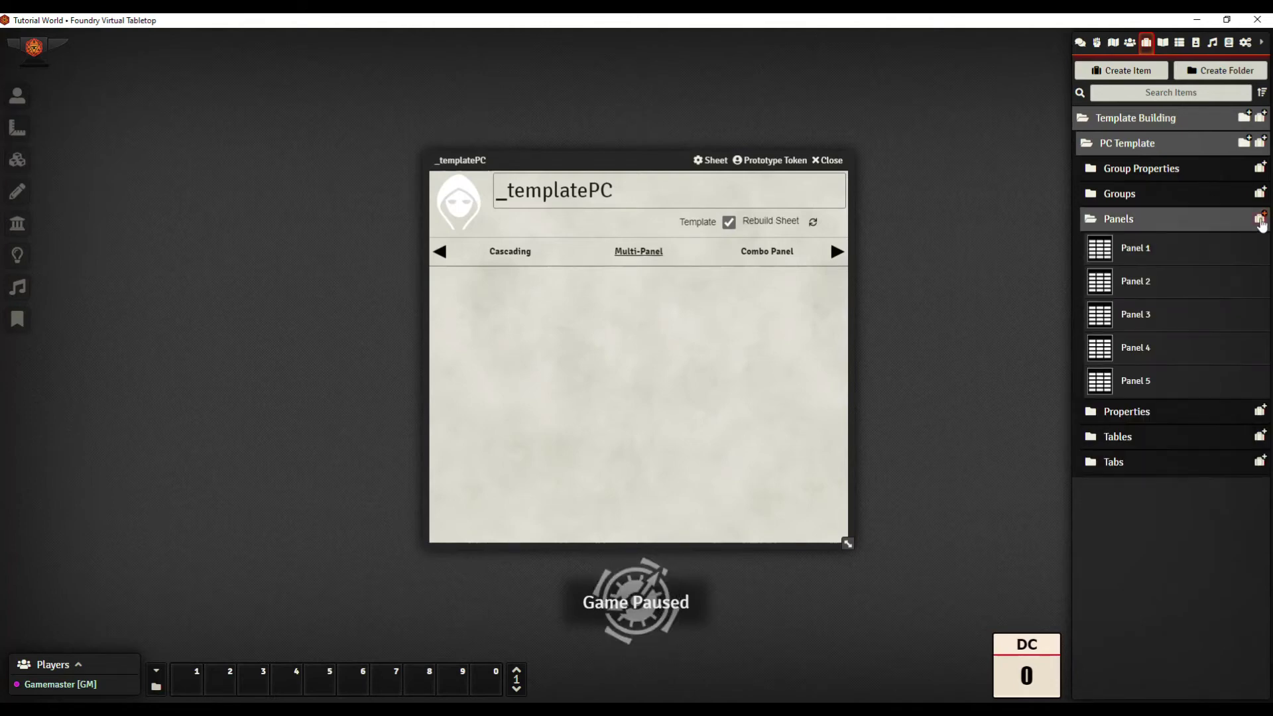
Step: Create an item named Multipanel of type multipanel in the Panels folder
{"action": "left_click", "coordinate": [1259, 218]}
{"action": "left_click", "coordinate": [982, 251]}
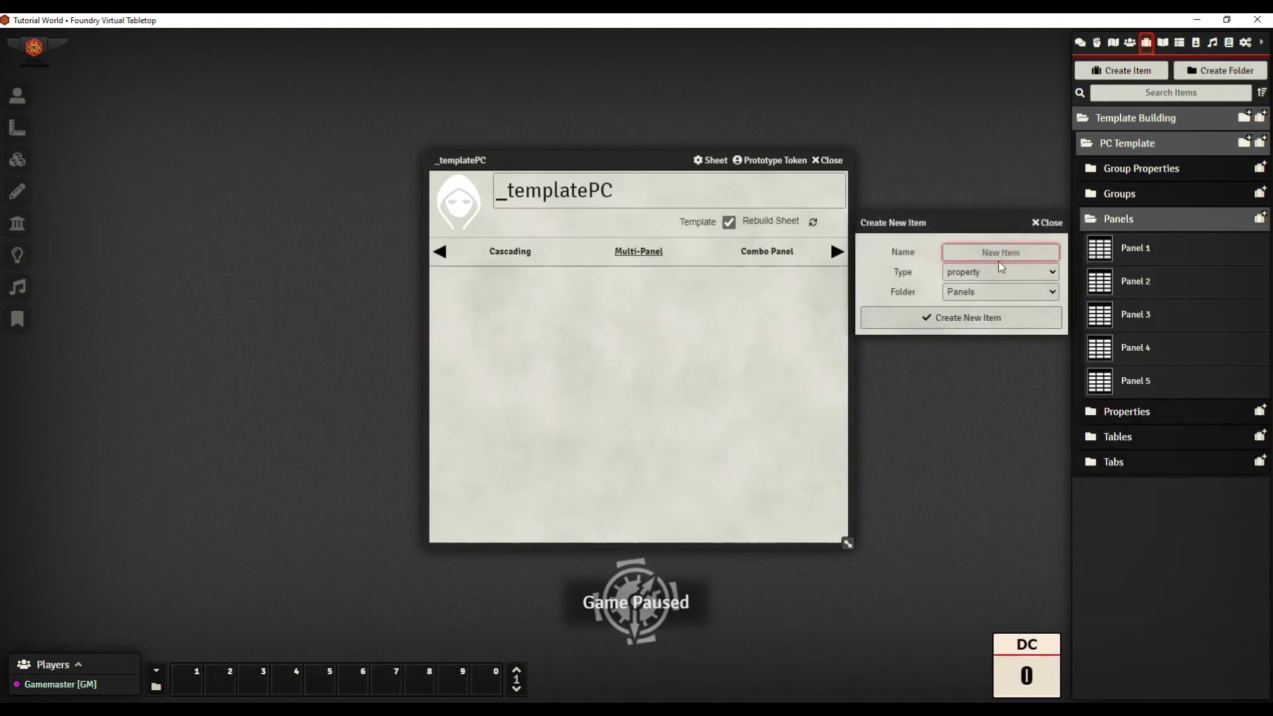
{"action": "type", "text": "Mul"}
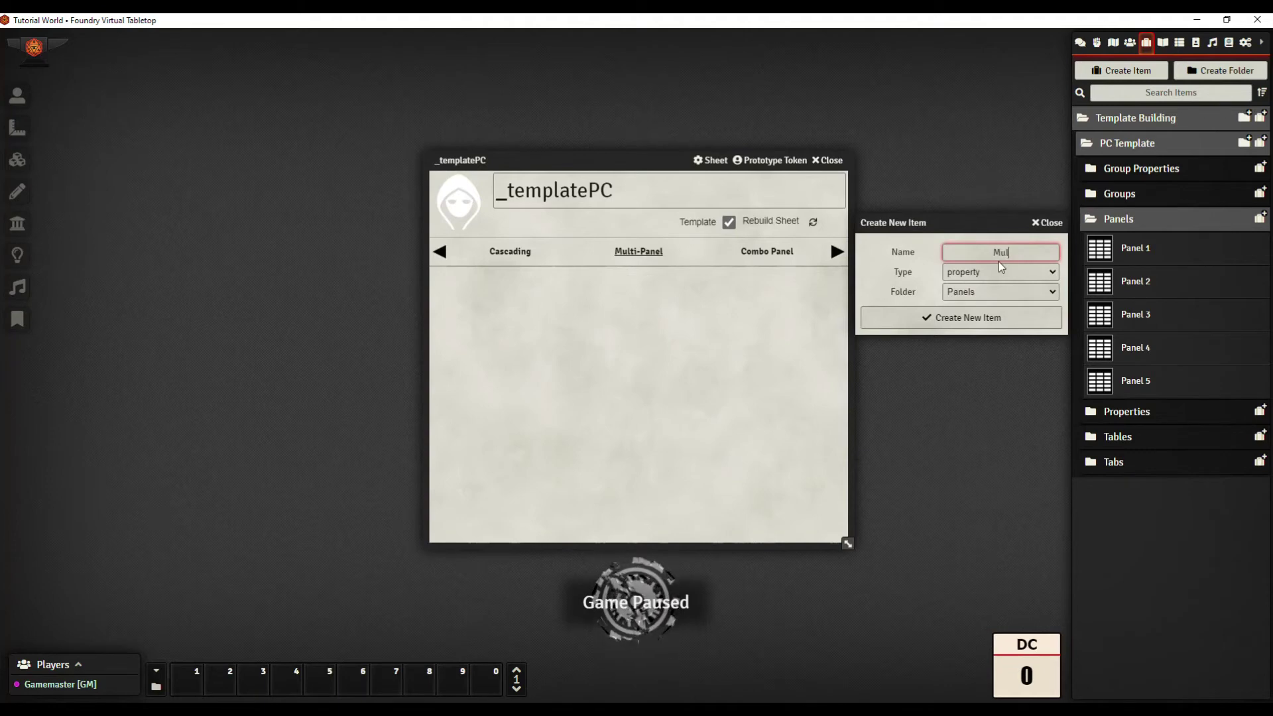
{"action": "type", "text": "tipanel"}
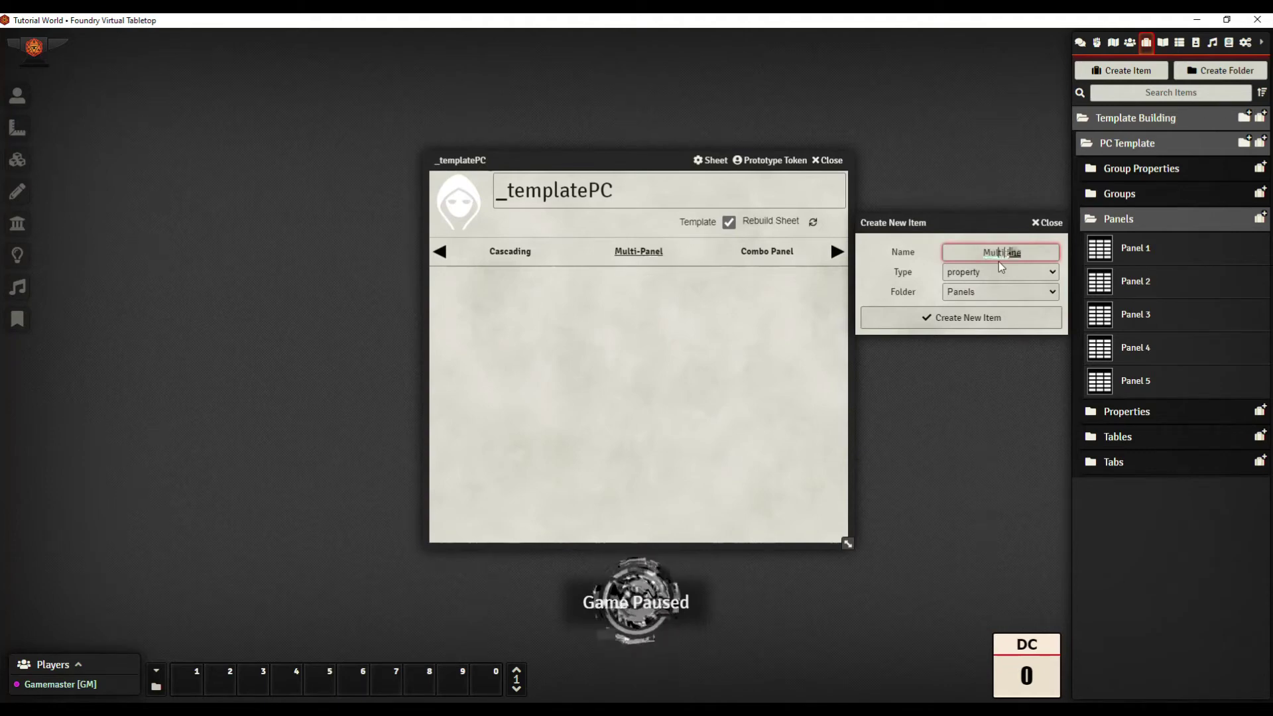
{"action": "left_click", "coordinate": [976, 276]}
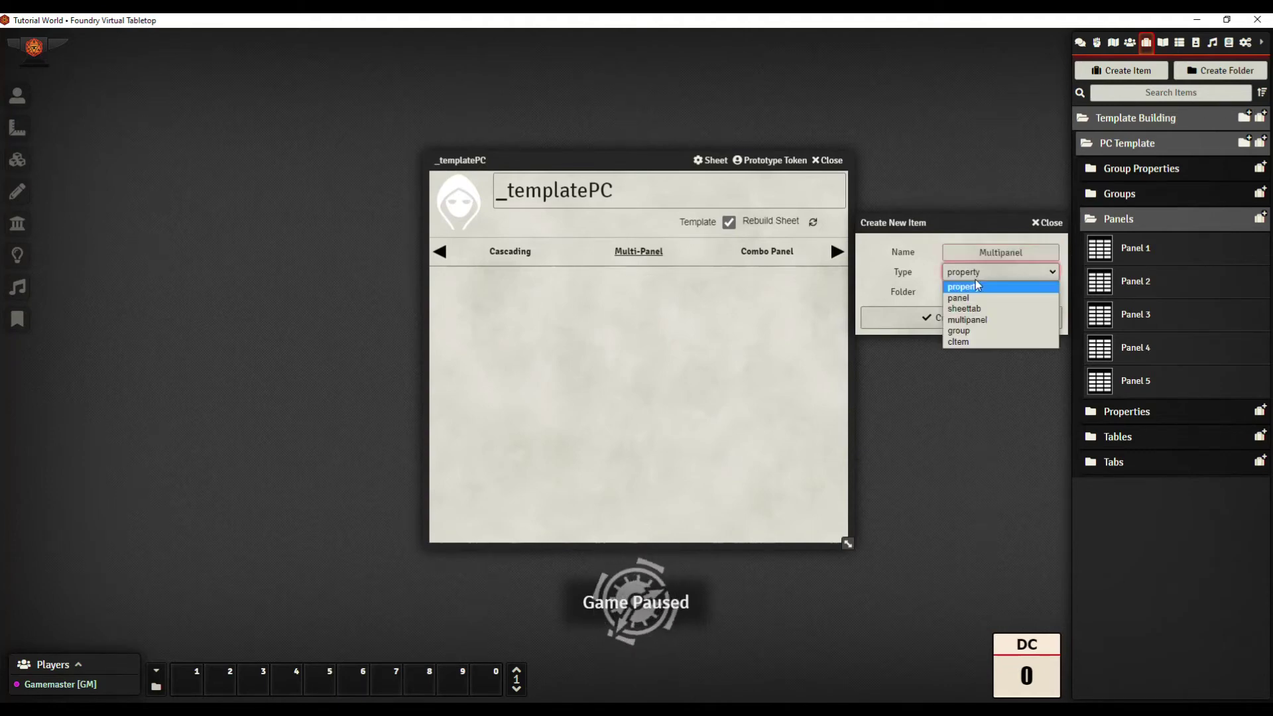
{"action": "left_click", "coordinate": [959, 330]}
{"action": "left_click", "coordinate": [994, 275]}
{"action": "left_click", "coordinate": [969, 320]}
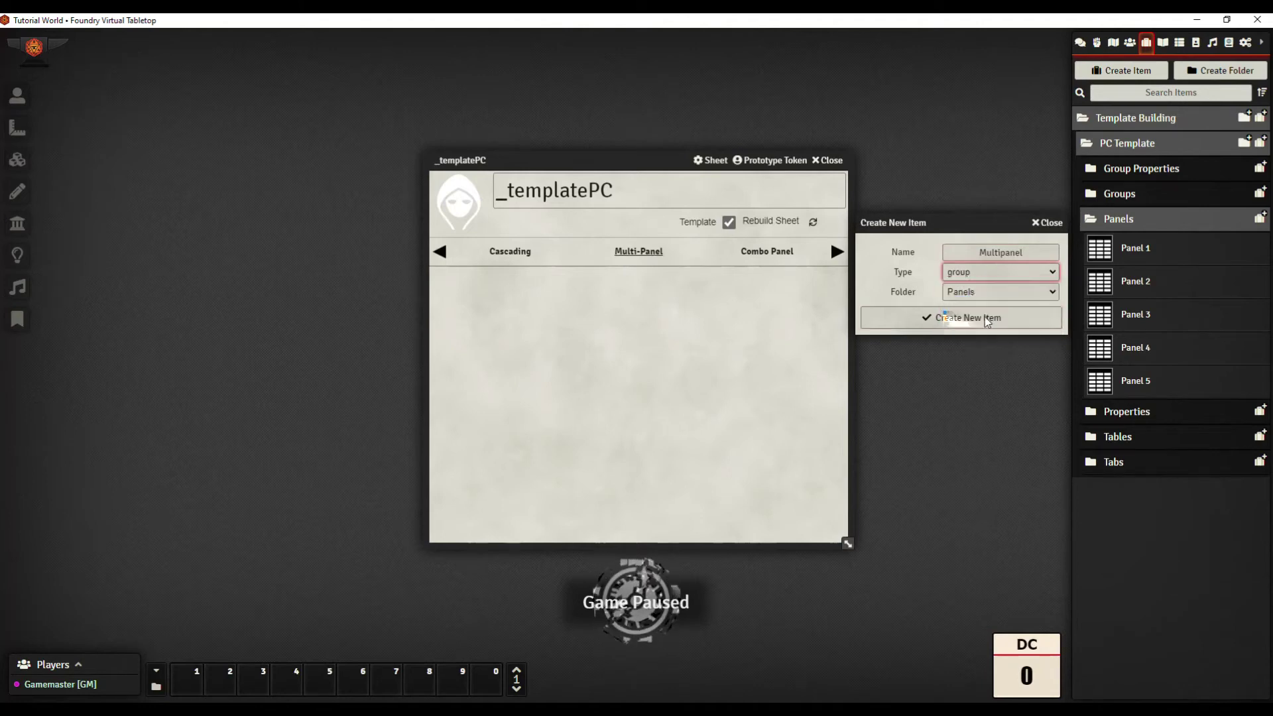
{"action": "left_click", "coordinate": [966, 322]}
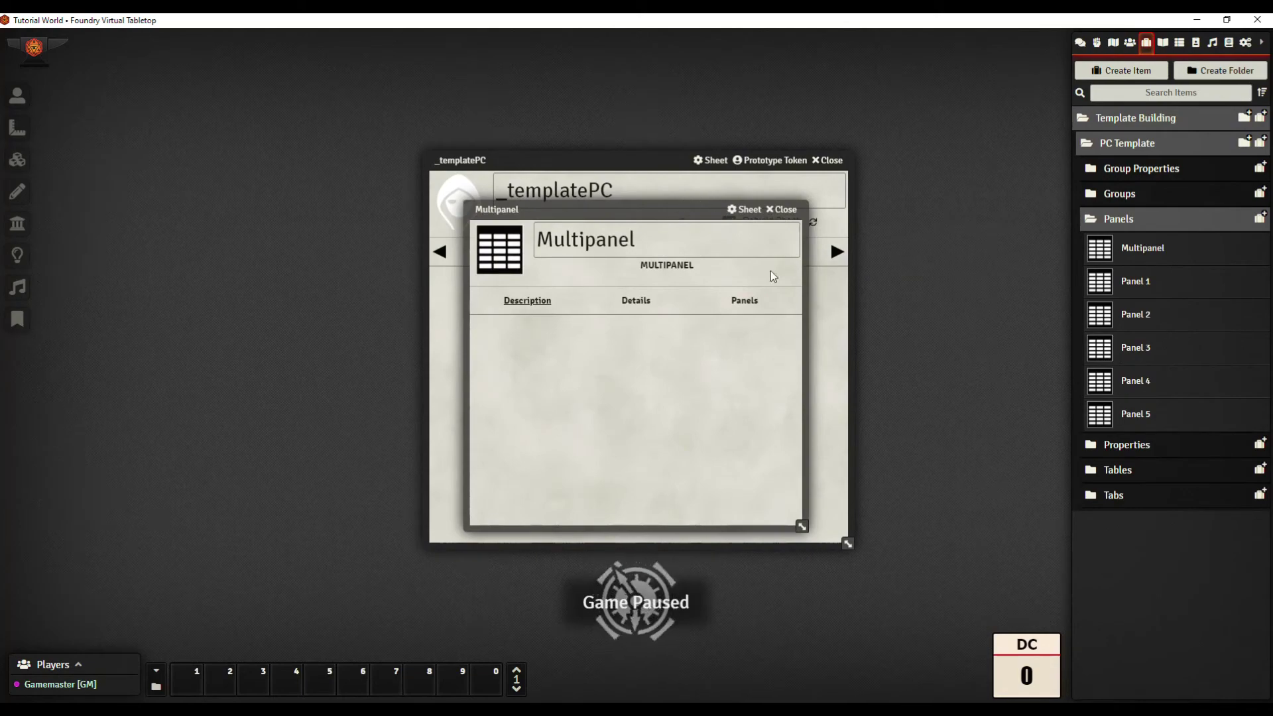
Step: Try to add the Multipanel to the panels of the Multi_Panel tab and close the tab item
{"action": "left_click_drag", "start_coordinate": [691, 209], "coordinate": [464, 177]}
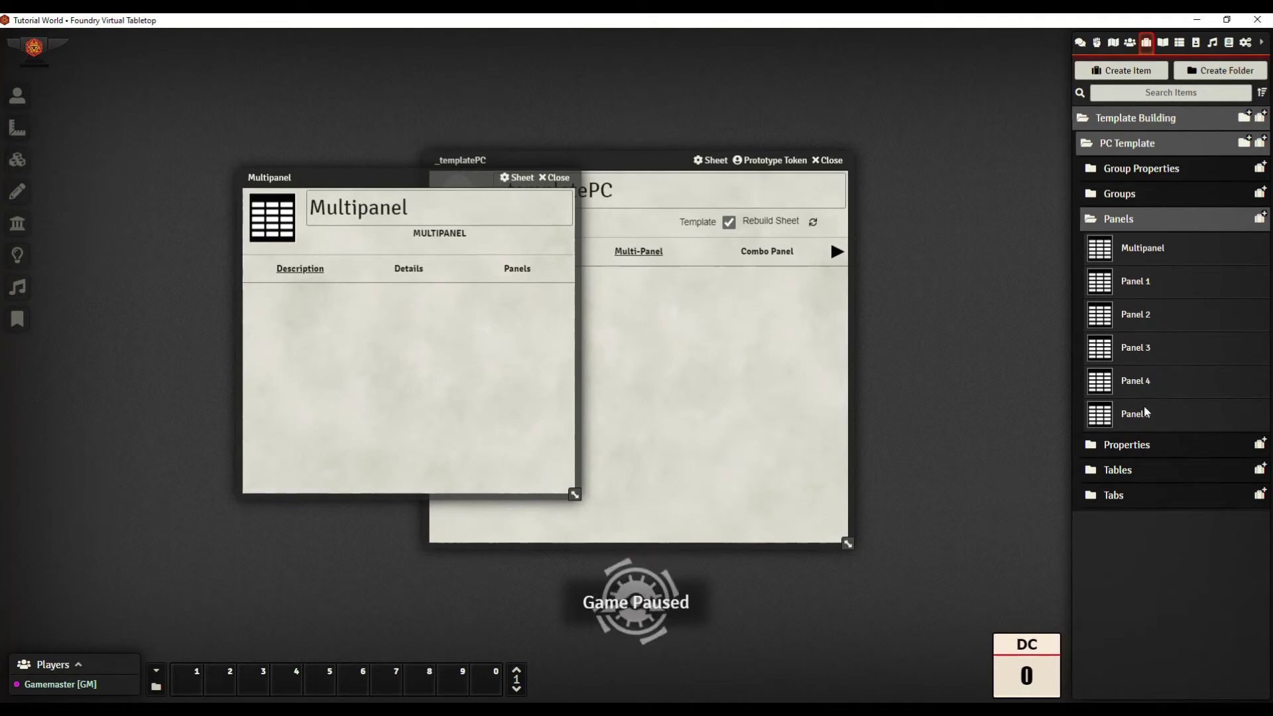
{"action": "left_click", "coordinate": [1120, 497]}
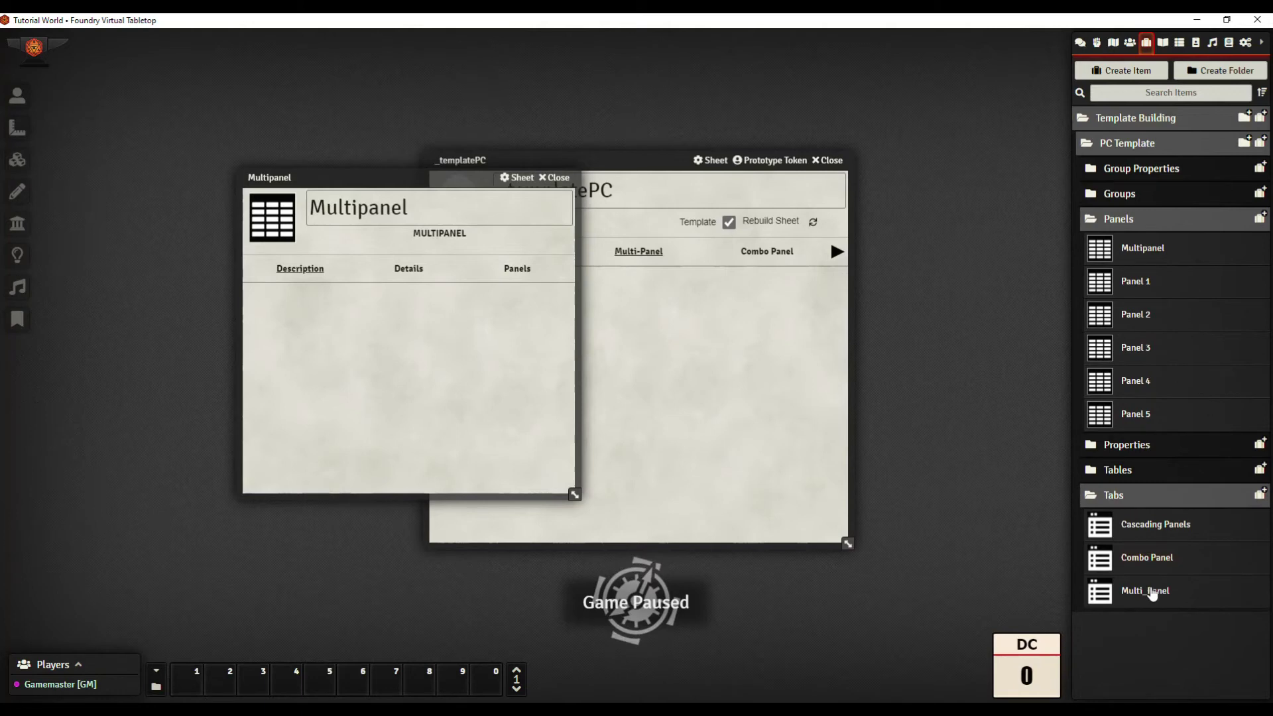
{"action": "left_click", "coordinate": [1150, 591]}
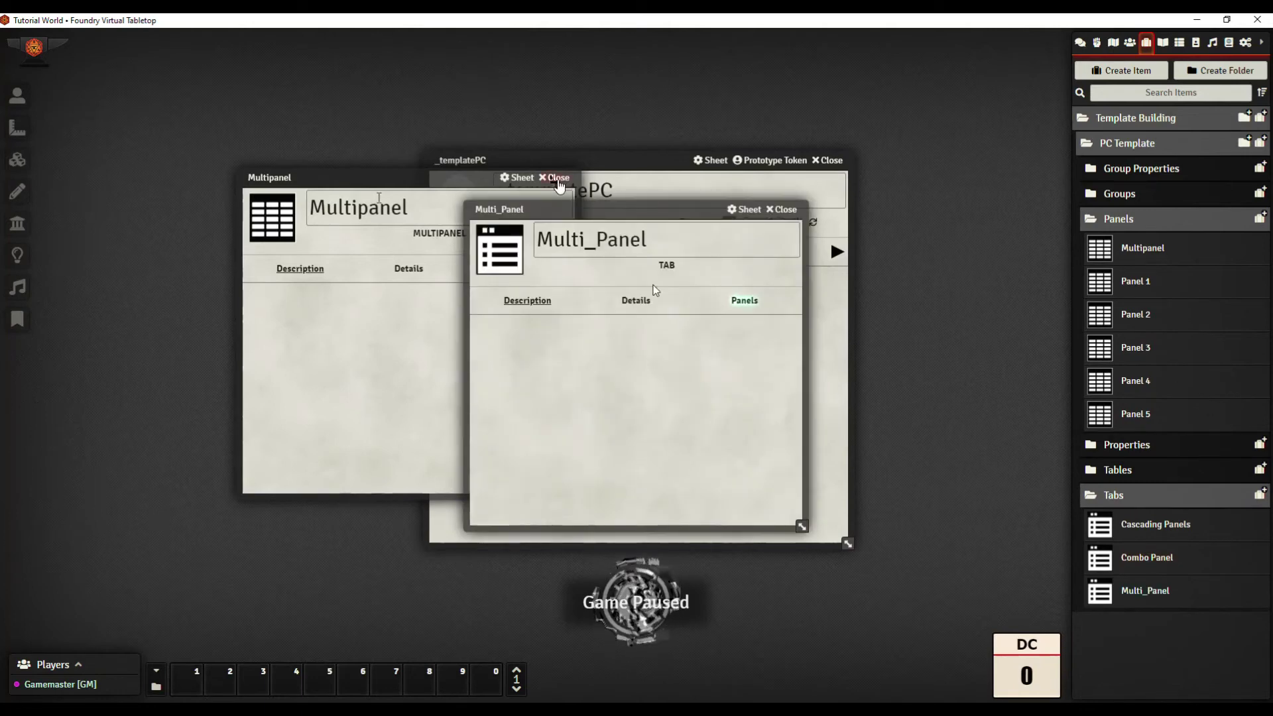
{"action": "left_click", "coordinate": [559, 183]}
{"action": "left_click", "coordinate": [558, 183]}
{"action": "left_click_drag", "start_coordinate": [1142, 248], "coordinate": [786, 330]}
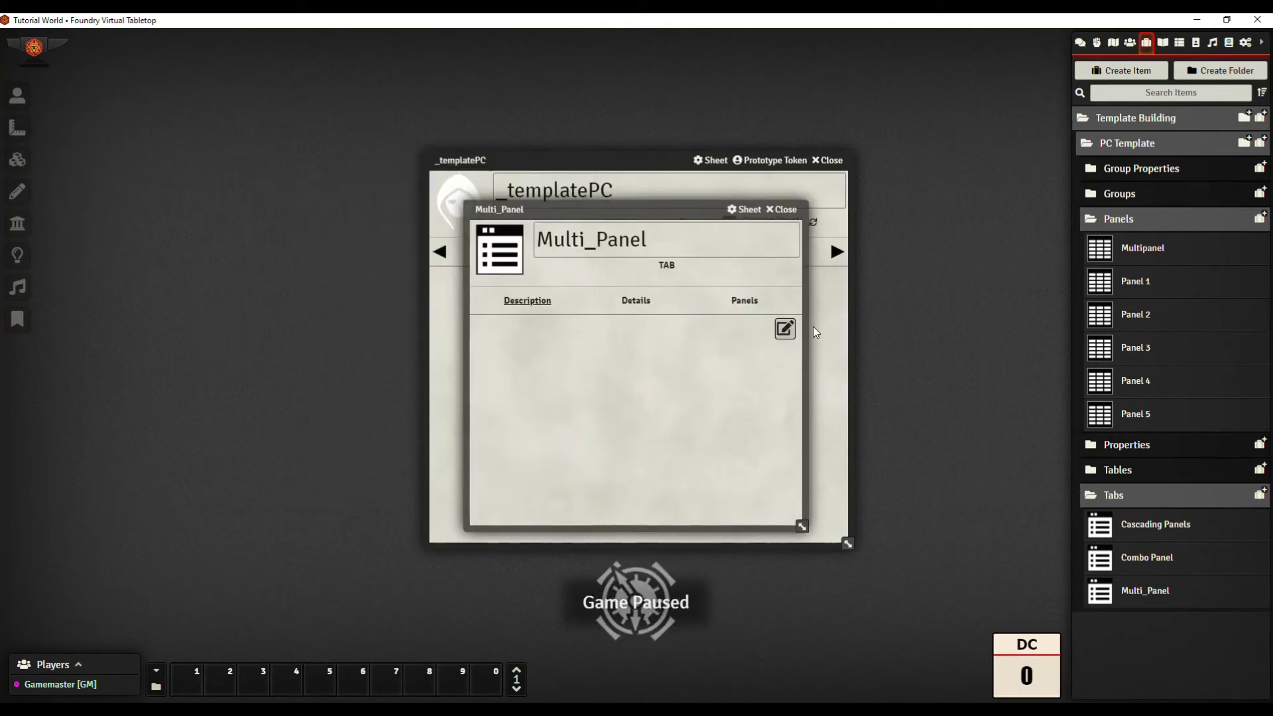
{"action": "left_click", "coordinate": [745, 300]}
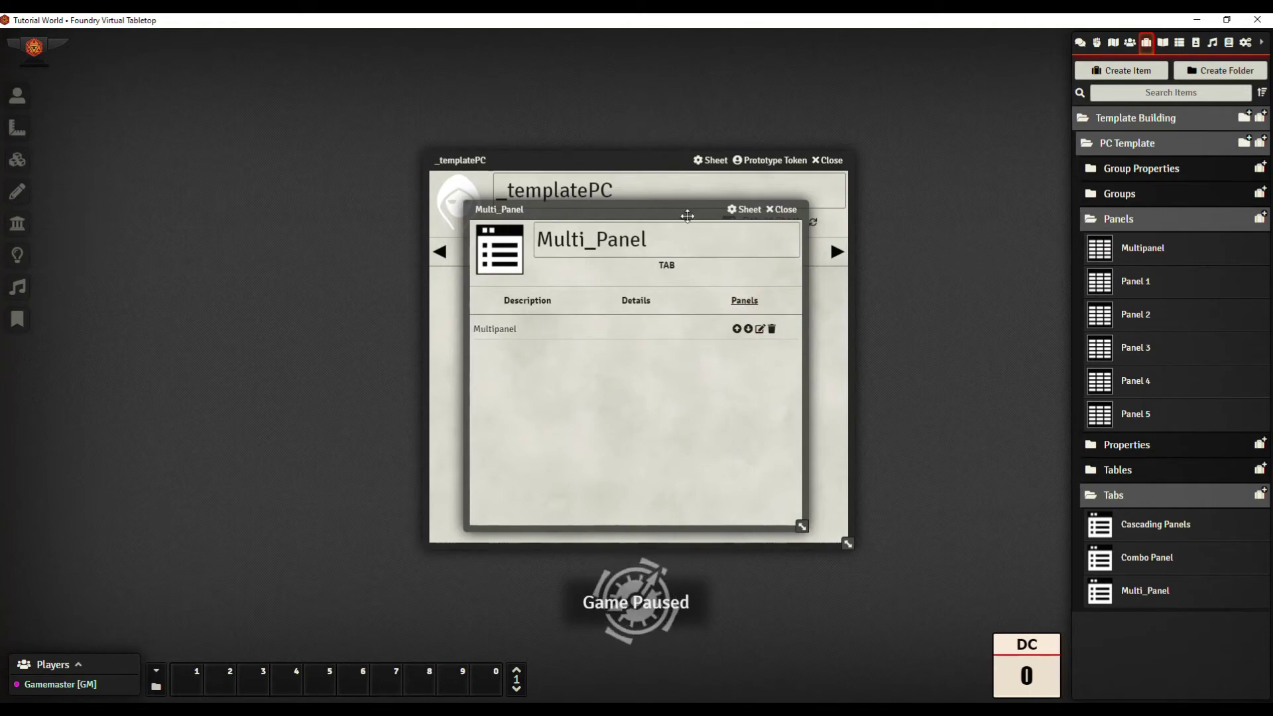
{"action": "left_click_drag", "start_coordinate": [604, 224], "coordinate": [518, 242]}
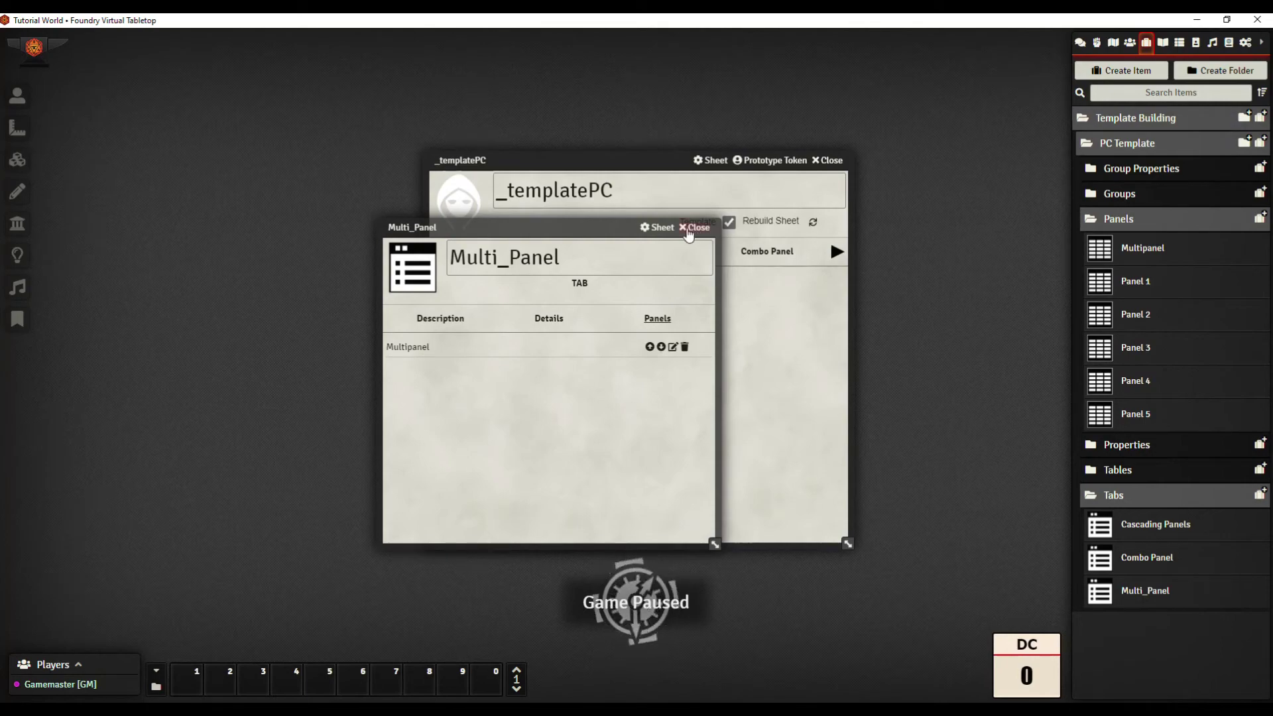
{"action": "left_click_drag", "start_coordinate": [613, 227], "coordinate": [402, 310]}
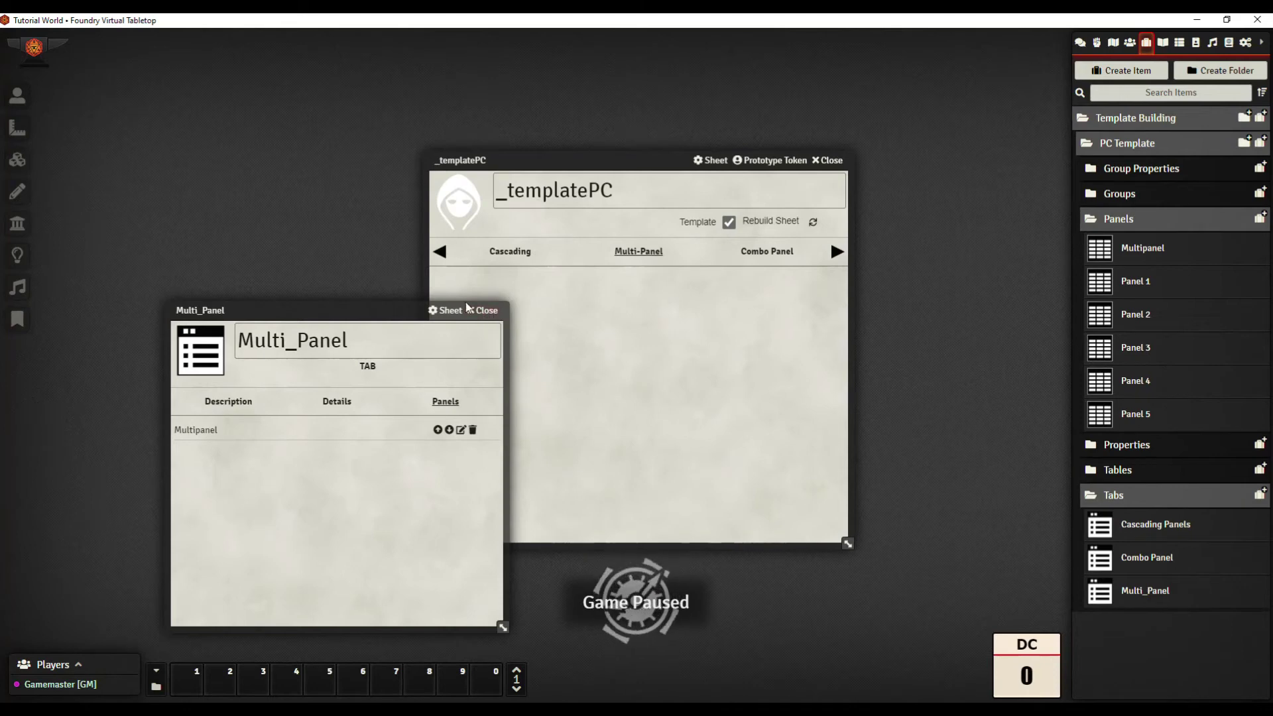
{"action": "left_click", "coordinate": [482, 311]}
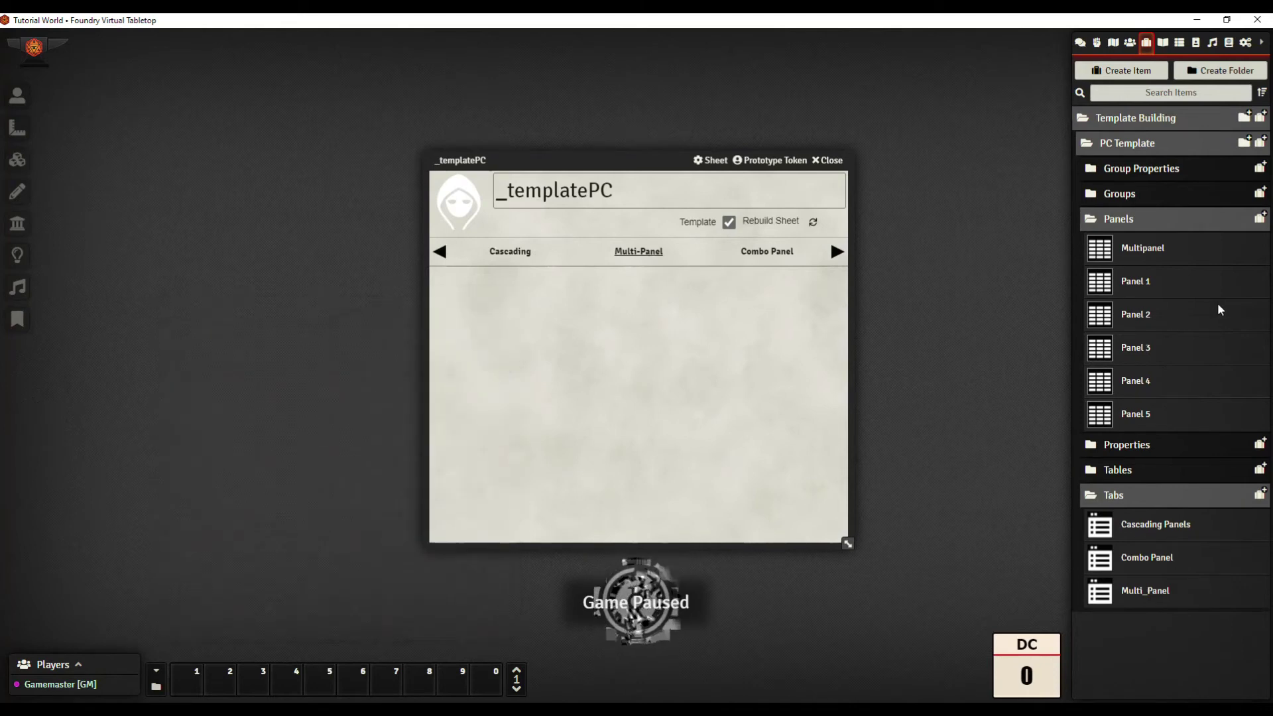
Step: Enter the title multipanel in the Multipanel's details and set its width to 1/2
{"action": "left_click", "coordinate": [1153, 245]}
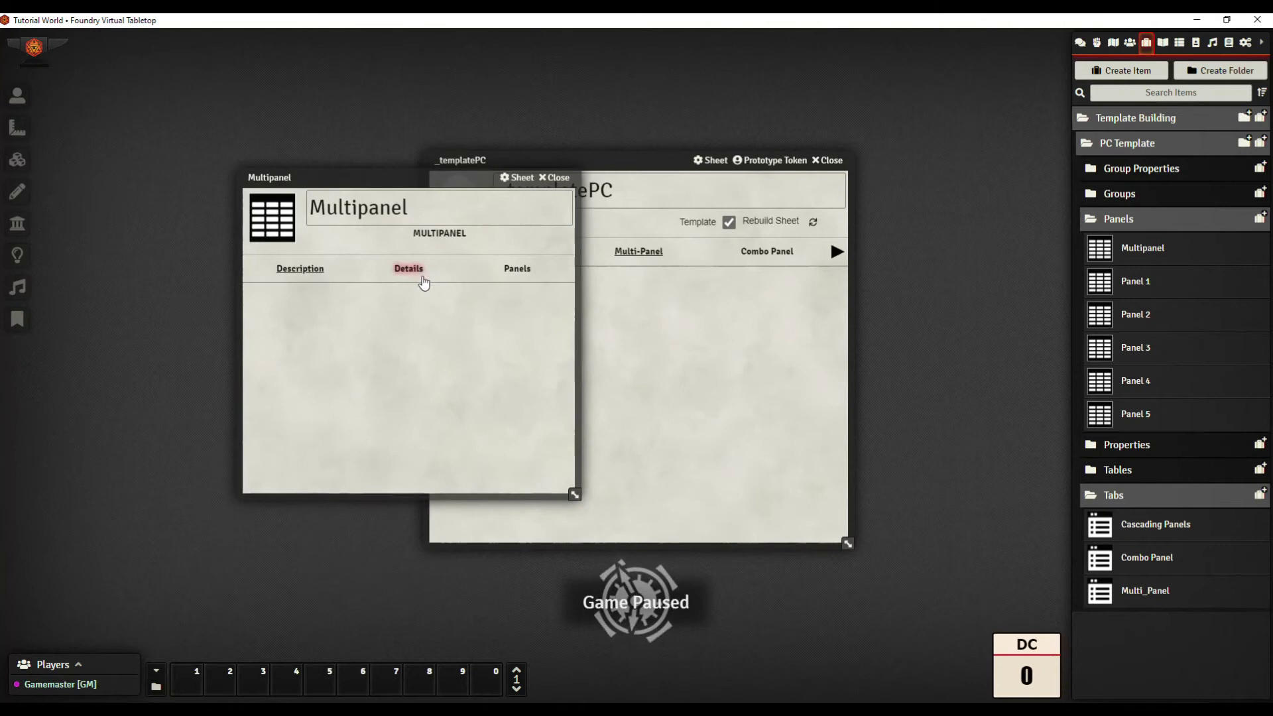
{"action": "left_click", "coordinate": [408, 269]}
{"action": "left_click", "coordinate": [404, 297]}
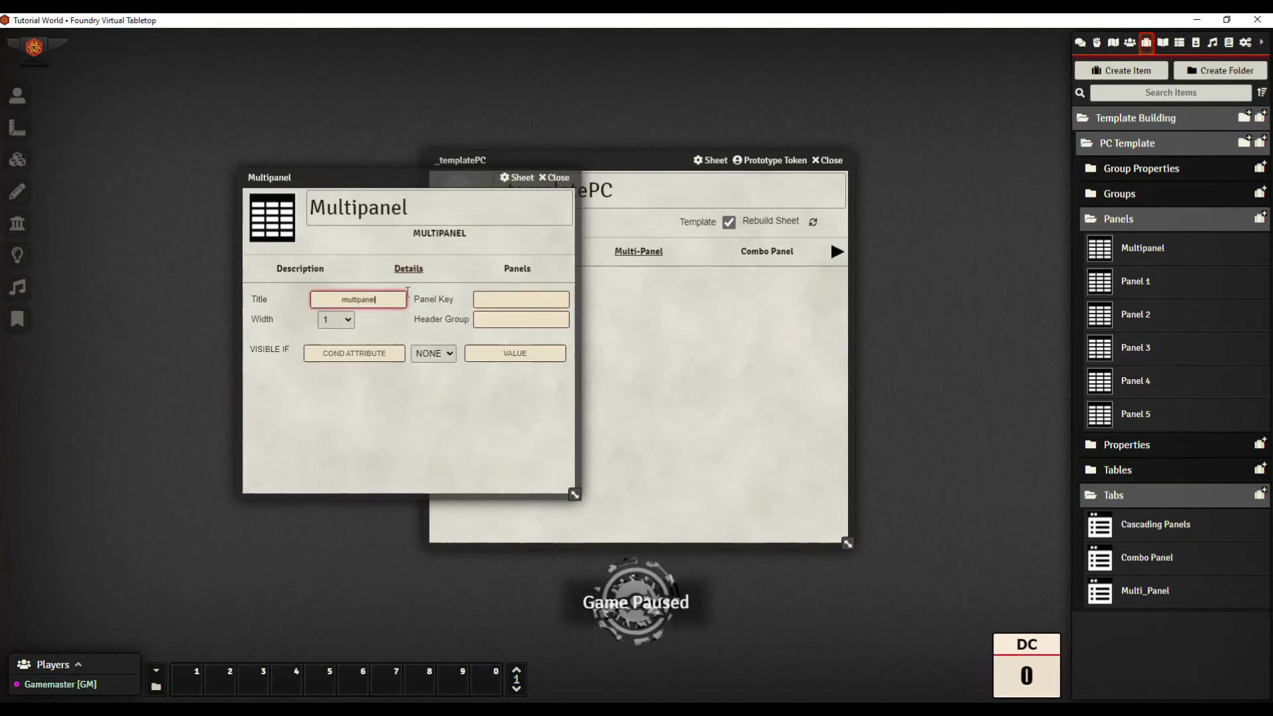
{"action": "left_click", "coordinate": [349, 322]}
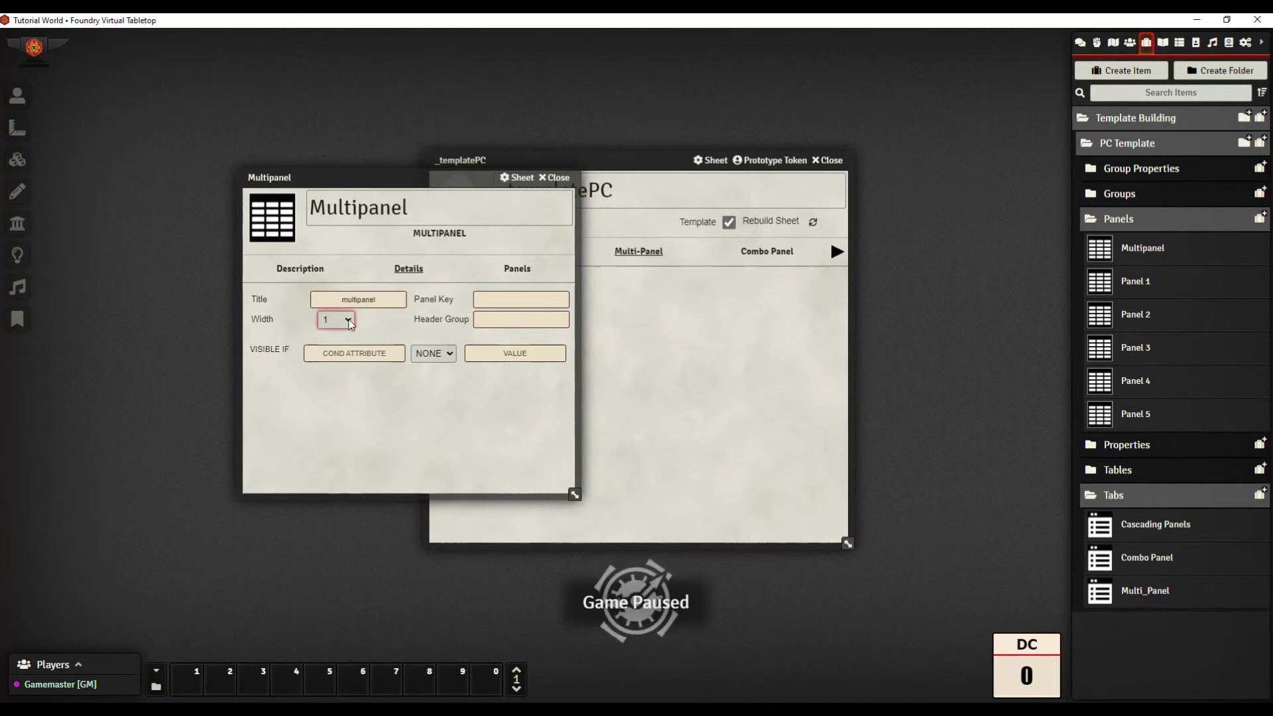
{"action": "left_click", "coordinate": [349, 322]}
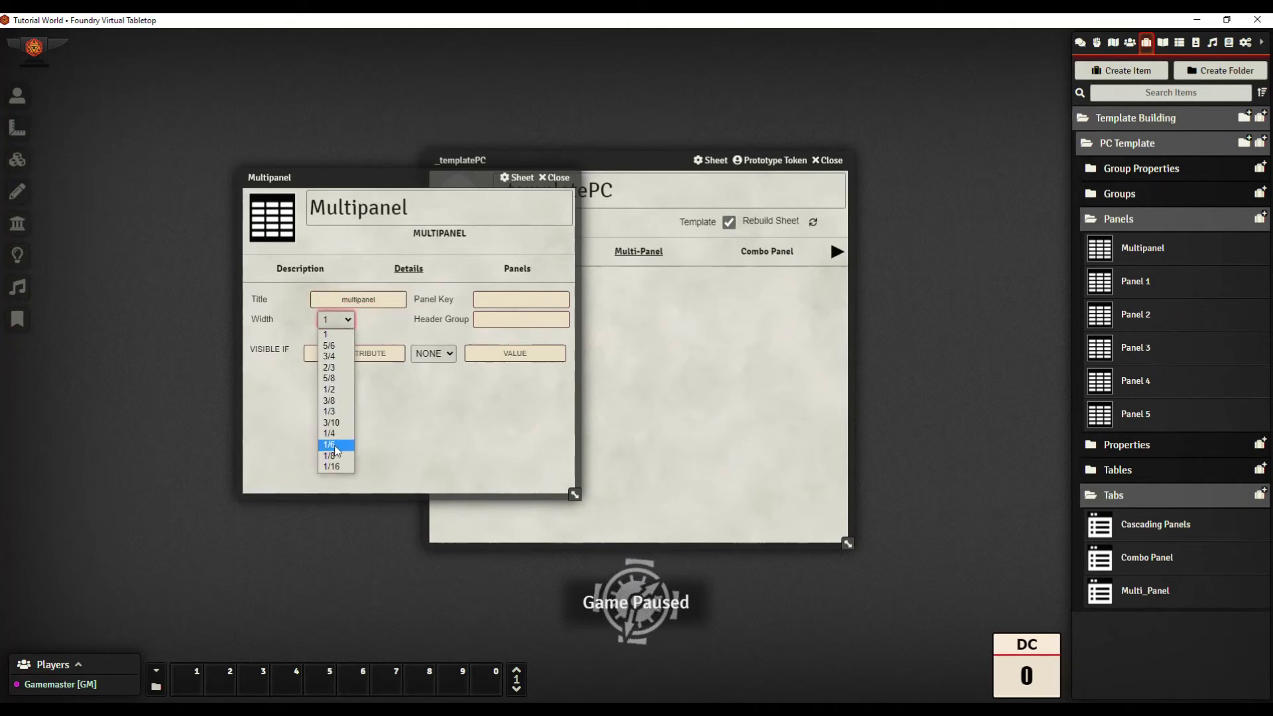
{"action": "left_click", "coordinate": [344, 390]}
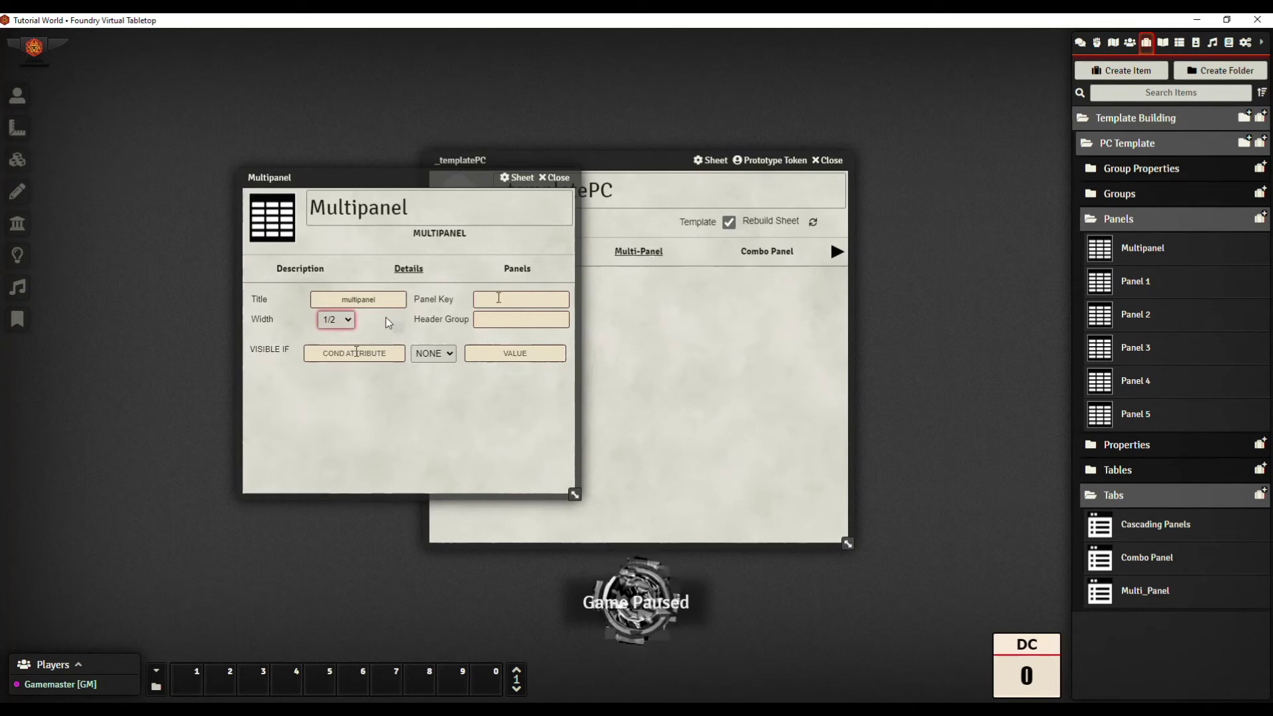
Step: Set the Multipanel's panel key to mp1, clear its title and close the item
{"action": "left_click", "coordinate": [498, 298]}
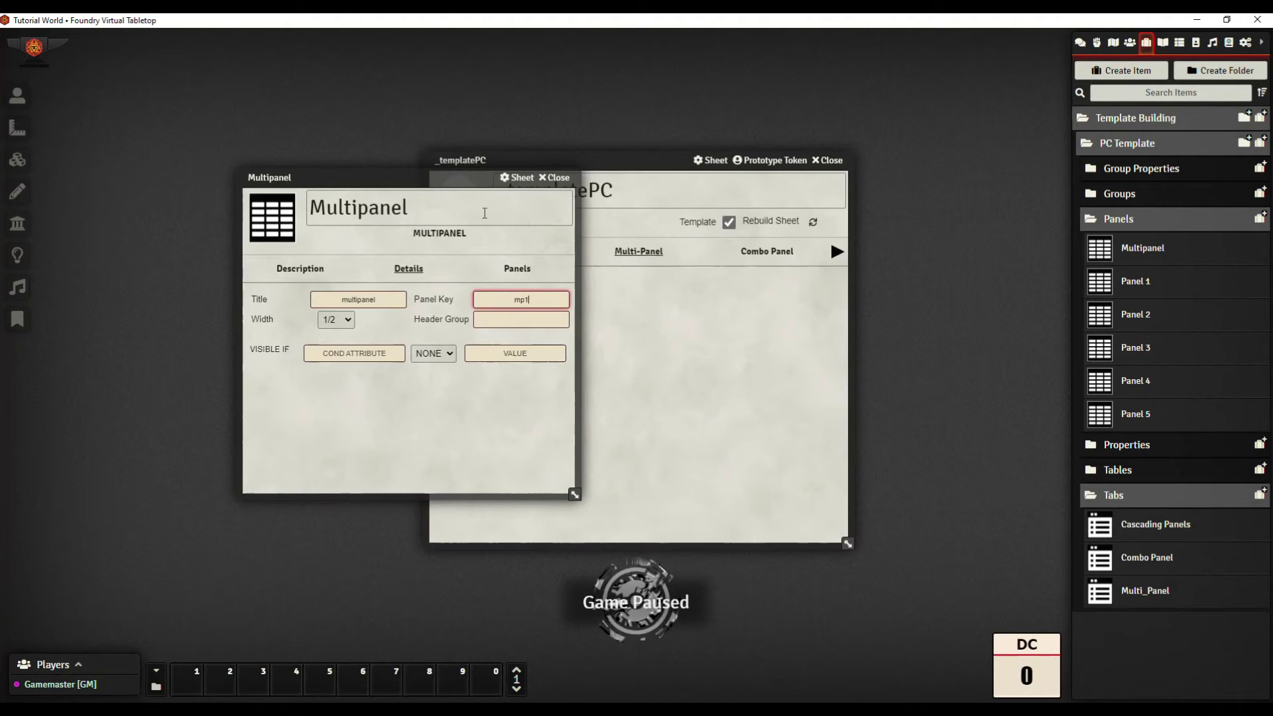
{"action": "left_click_drag", "start_coordinate": [391, 298], "coordinate": [337, 300]}
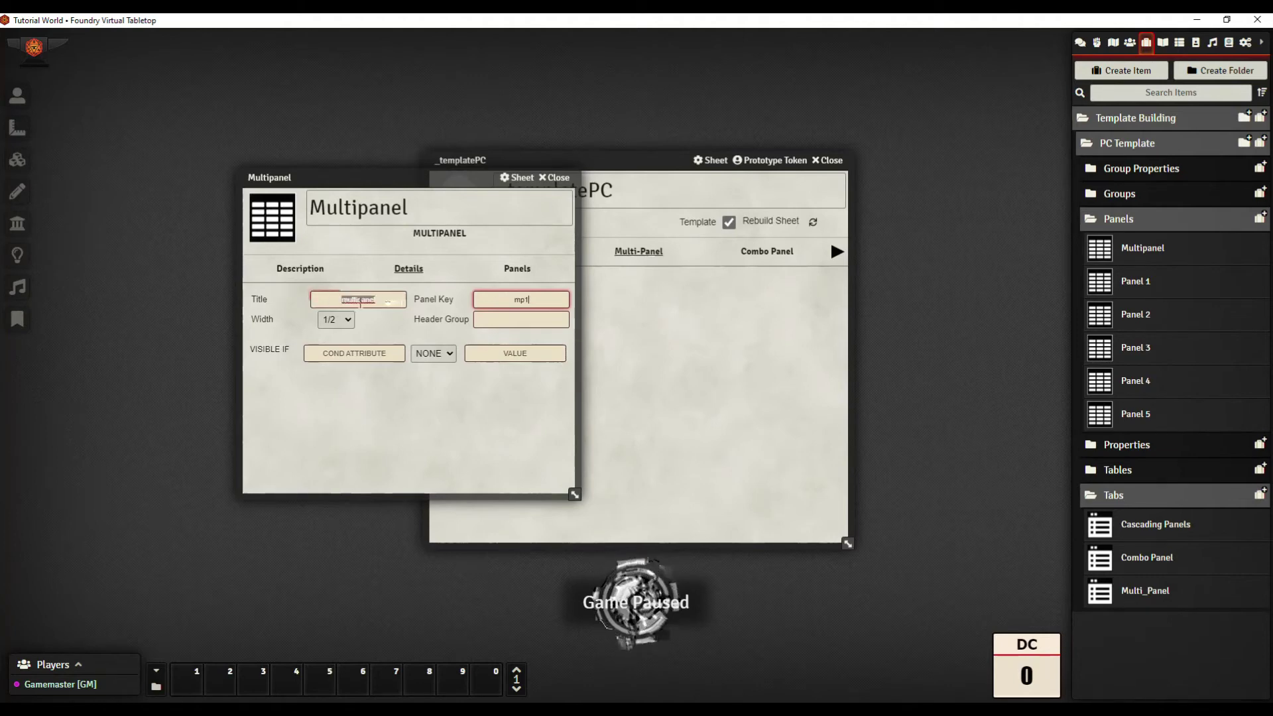
{"action": "double_click", "coordinate": [360, 298]}
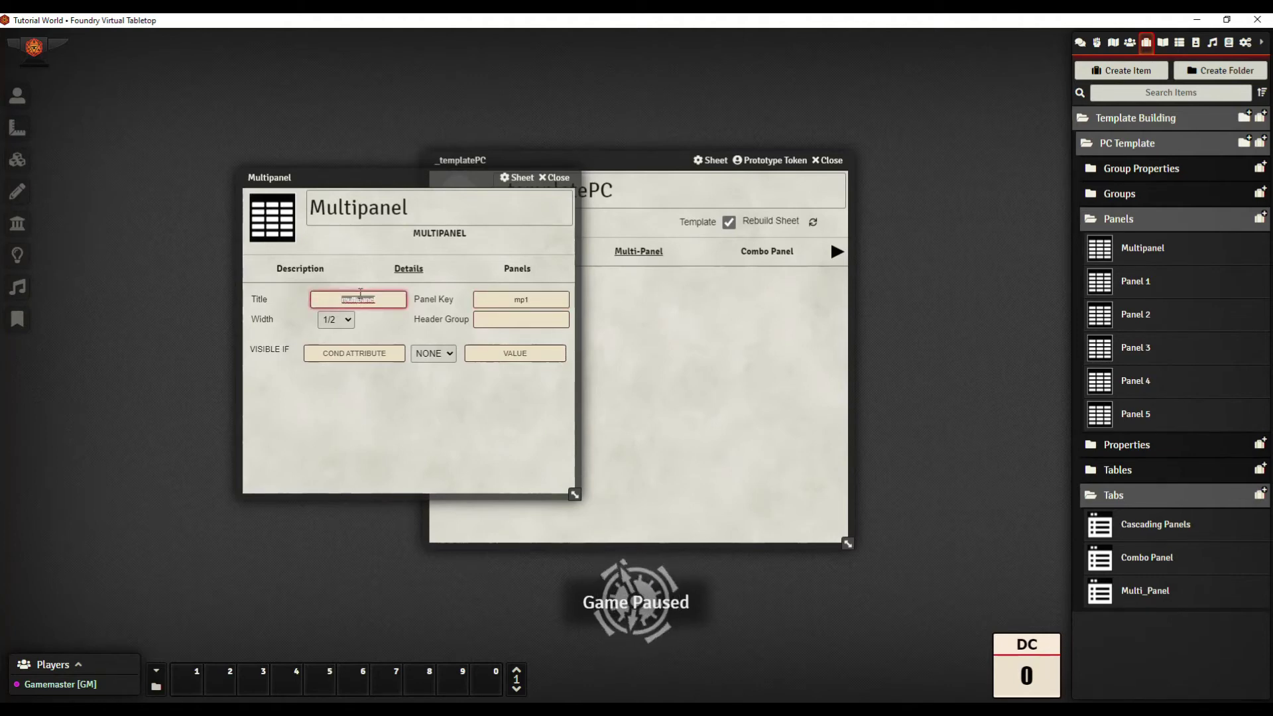
{"action": "key", "text": "BackSpace"}
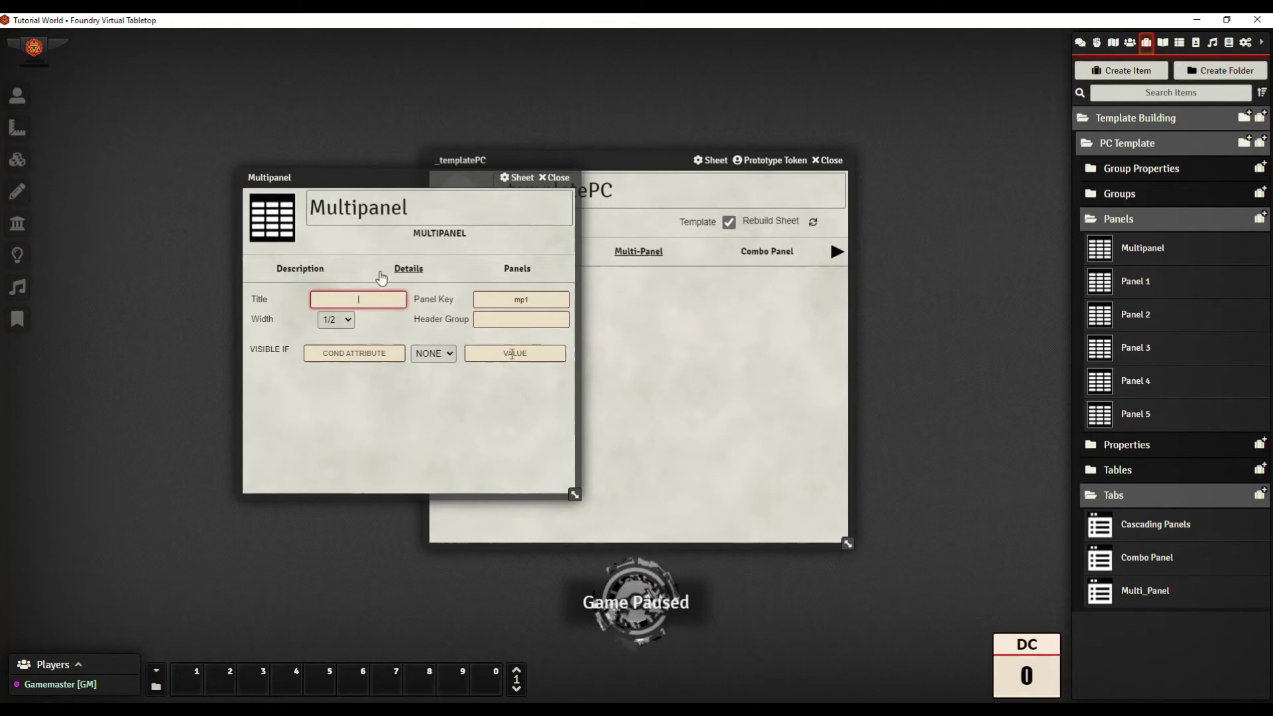
{"action": "left_click", "coordinate": [562, 177]}
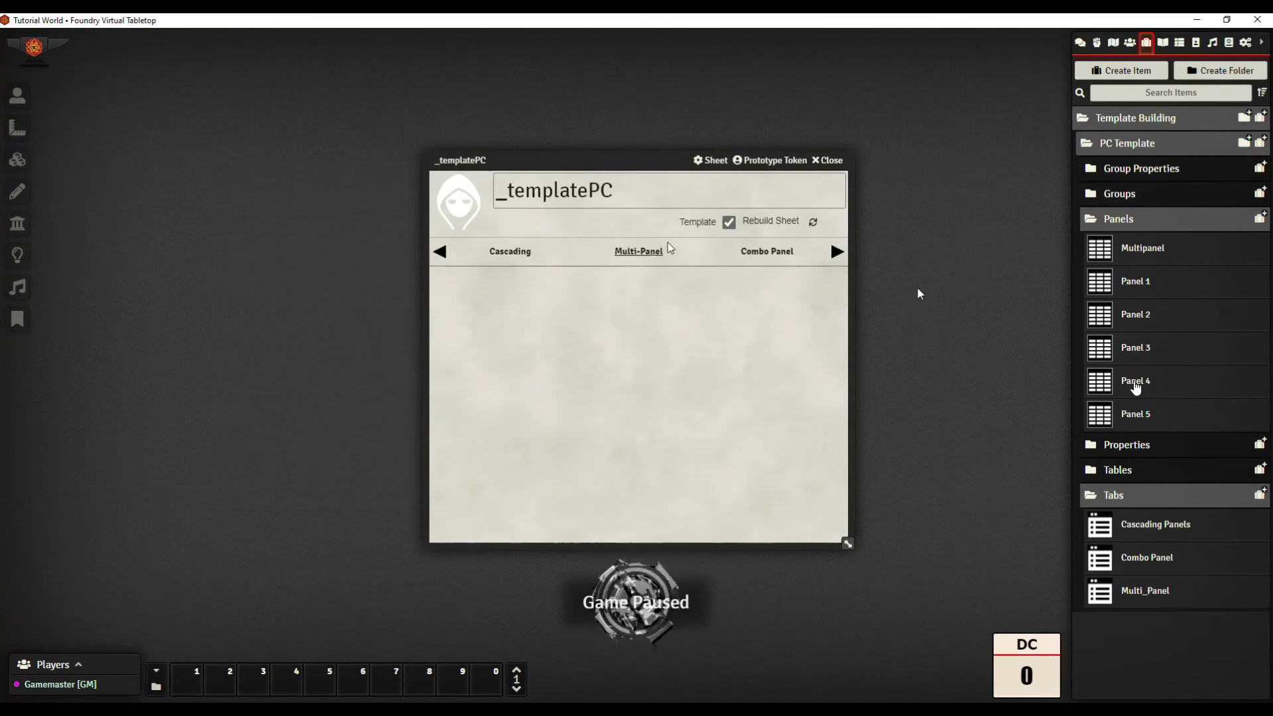
Step: Add the Multipanel to the Multi_Panel tab's panels and close the tab item
{"action": "left_click", "coordinate": [1139, 587]}
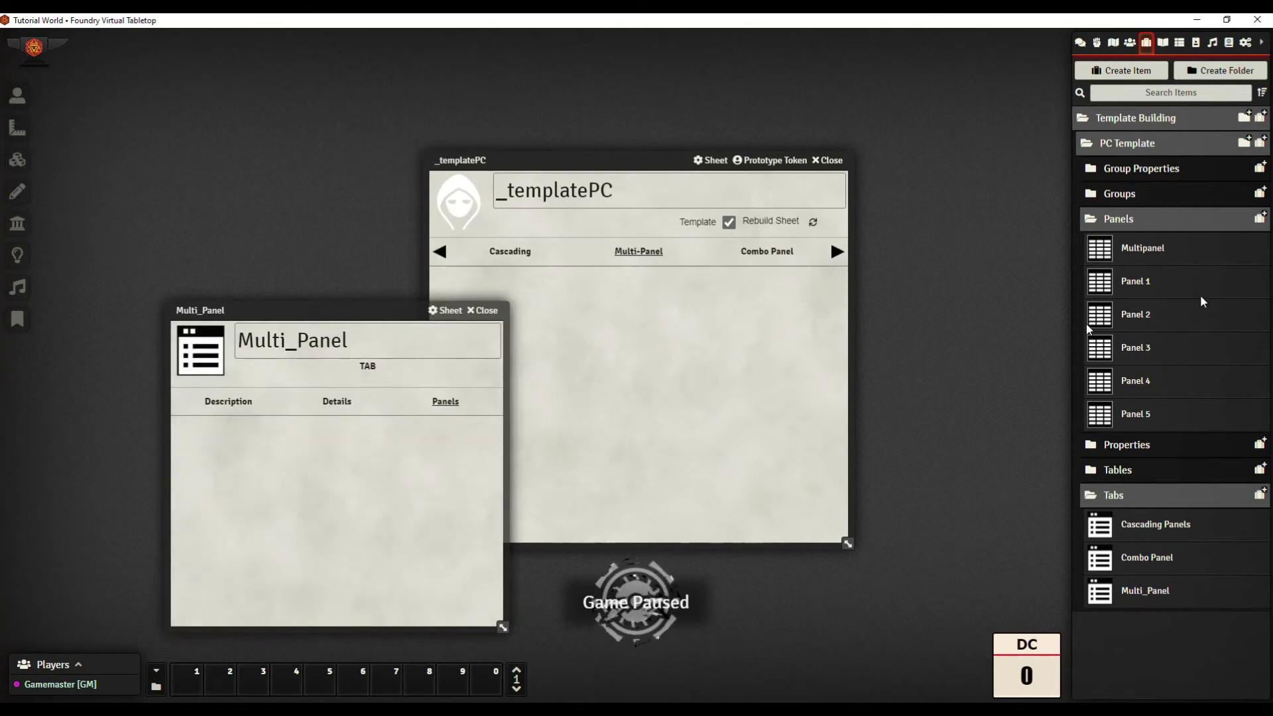
{"action": "left_click_drag", "start_coordinate": [1120, 251], "coordinate": [454, 428]}
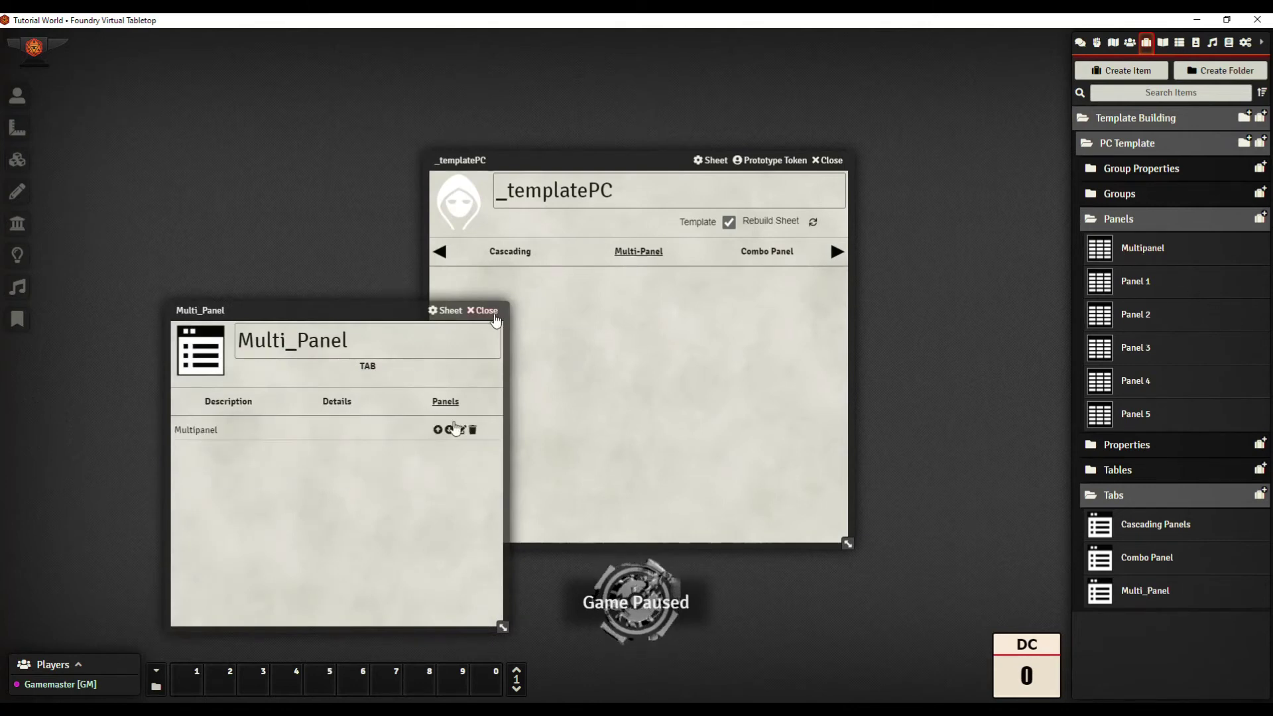
{"action": "left_click", "coordinate": [484, 311]}
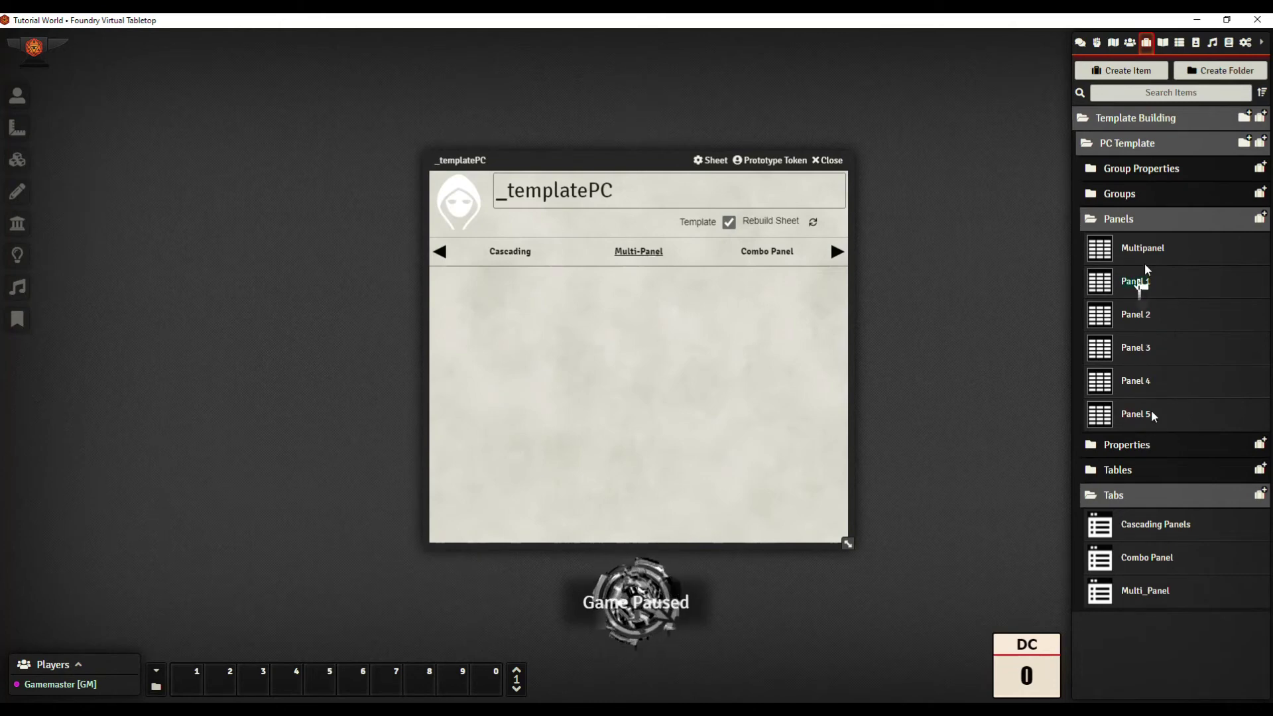
Step: Add Panel 1, Panel 2, Panel 3 and Panel 4 to the Multipanel's panels and close the item
{"action": "left_click", "coordinate": [1134, 254]}
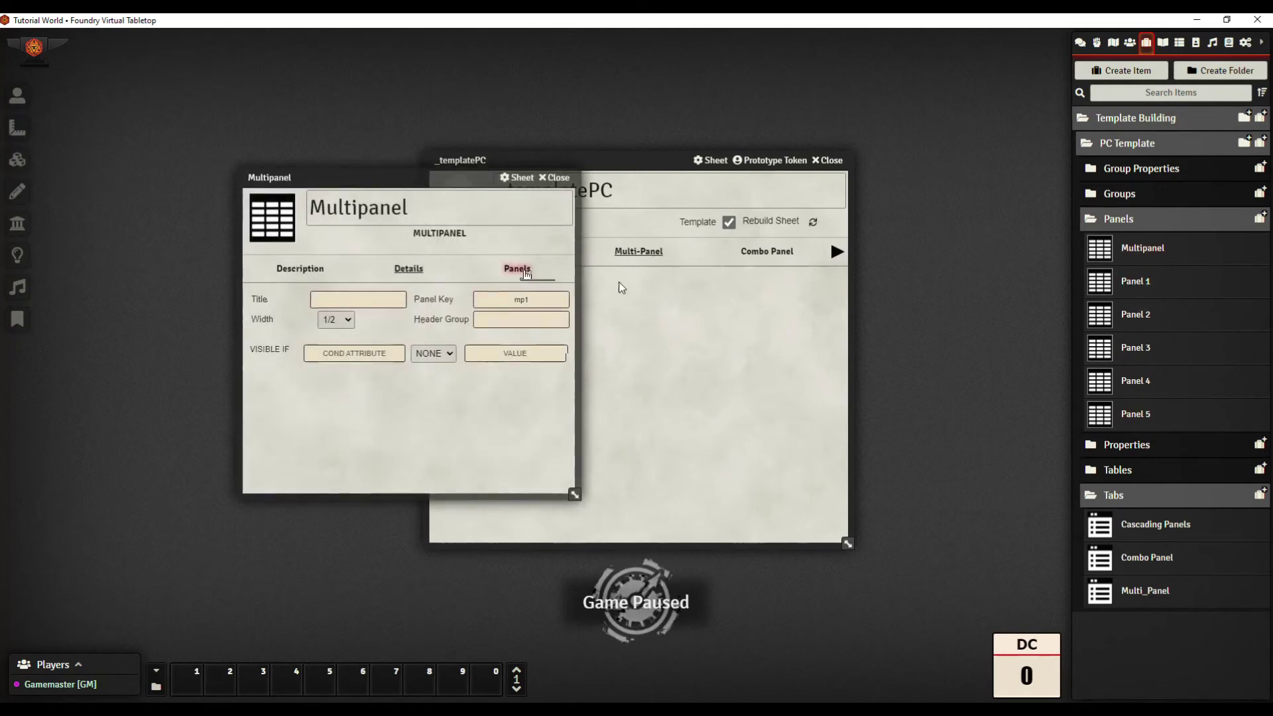
{"action": "left_click", "coordinate": [518, 270]}
{"action": "left_click_drag", "start_coordinate": [1134, 281], "coordinate": [469, 385]}
{"action": "left_click_drag", "start_coordinate": [1092, 325], "coordinate": [482, 394]}
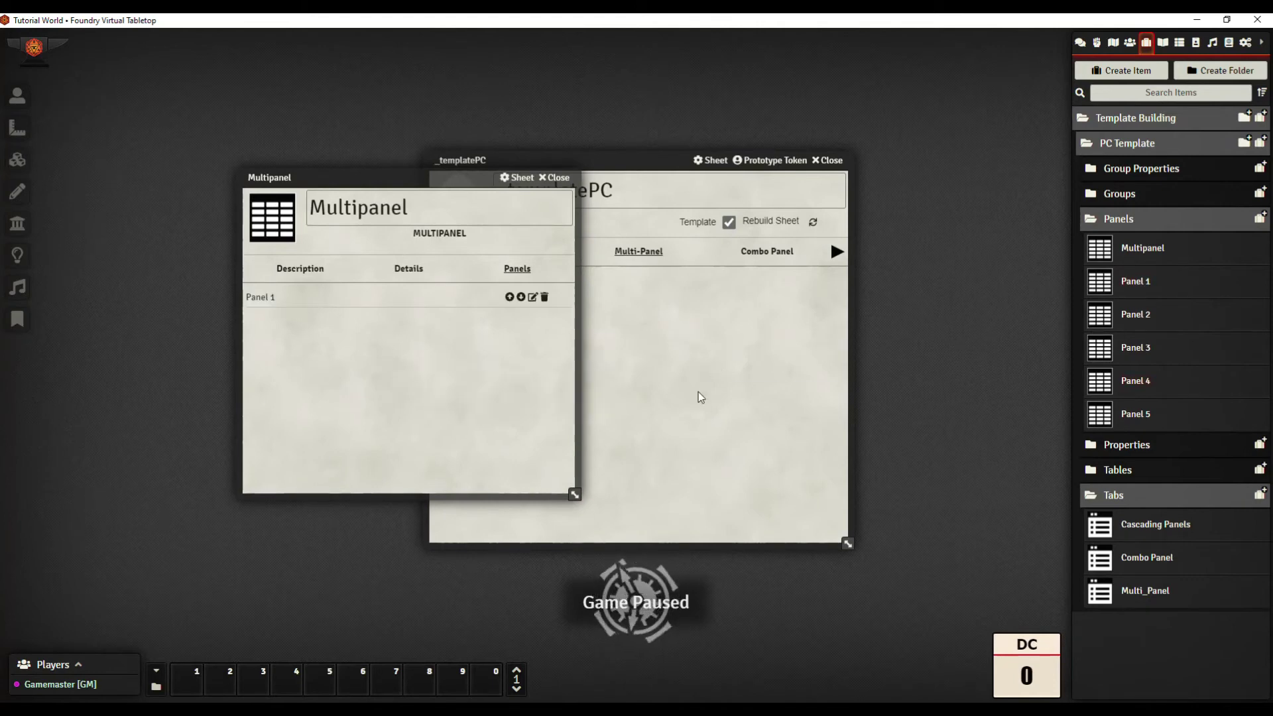
{"action": "left_click_drag", "start_coordinate": [1134, 347], "coordinate": [356, 402]}
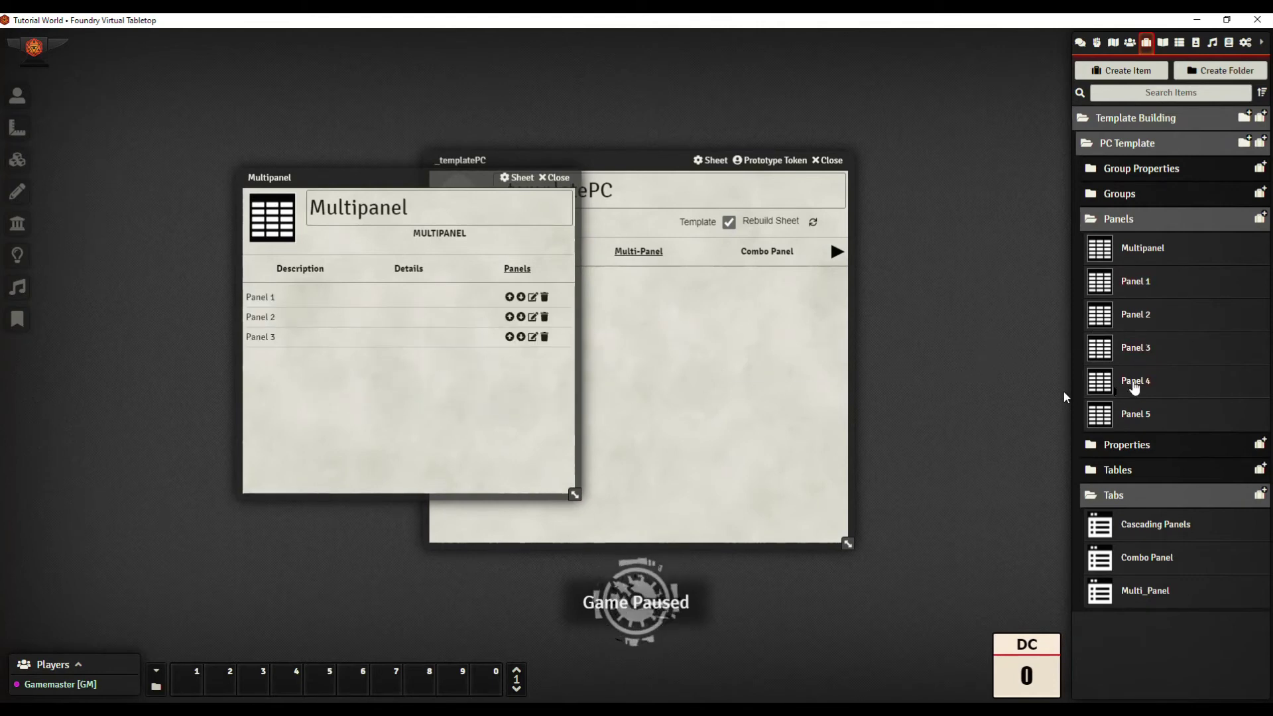
{"action": "left_click_drag", "start_coordinate": [1135, 384], "coordinate": [392, 409]}
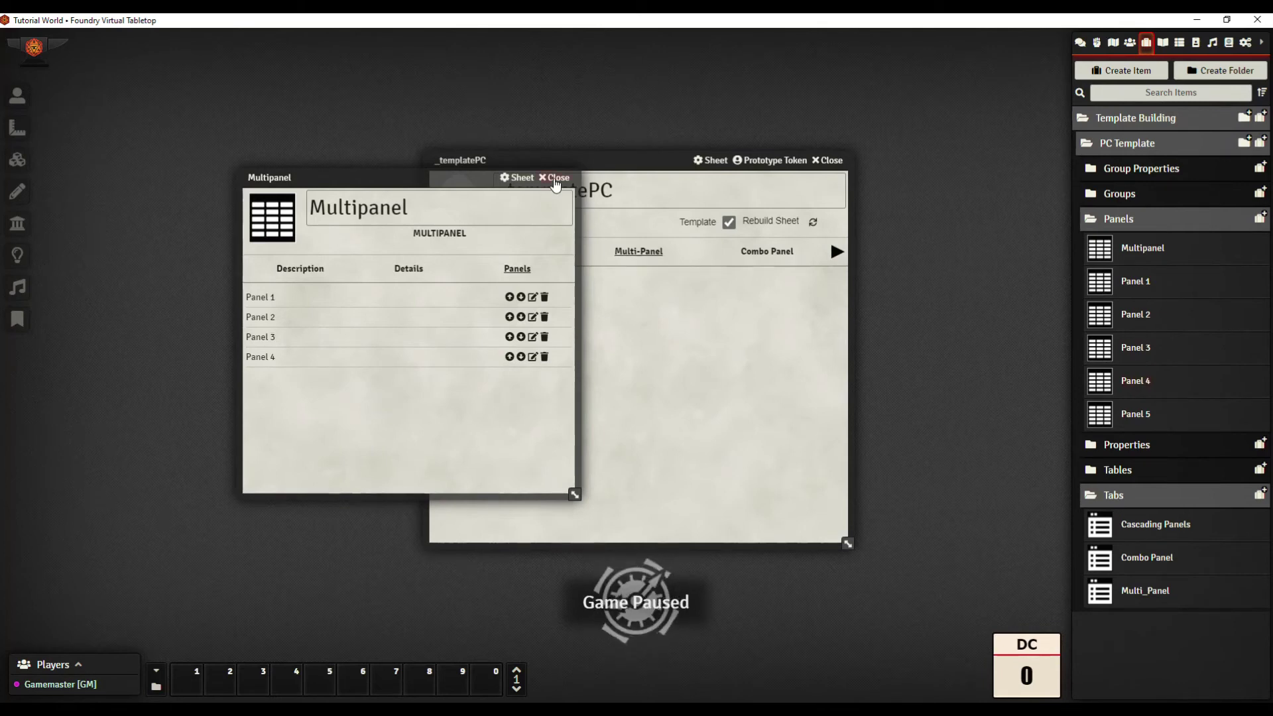
{"action": "left_click", "coordinate": [556, 178]}
Step: Rebuild the _templatePC sheet, reopen the actor and show its Multi-Panel tab
{"action": "left_click", "coordinate": [813, 222]}
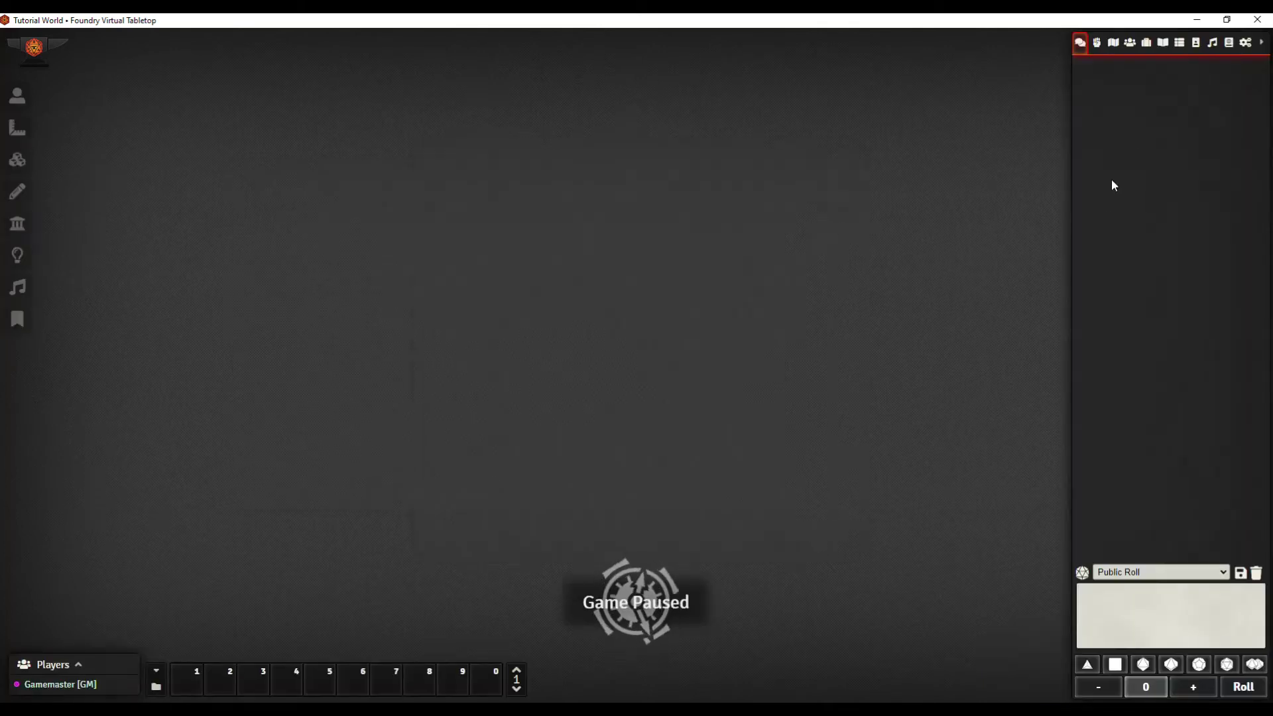
{"action": "left_click", "coordinate": [1129, 43]}
{"action": "left_click", "coordinate": [1130, 122]}
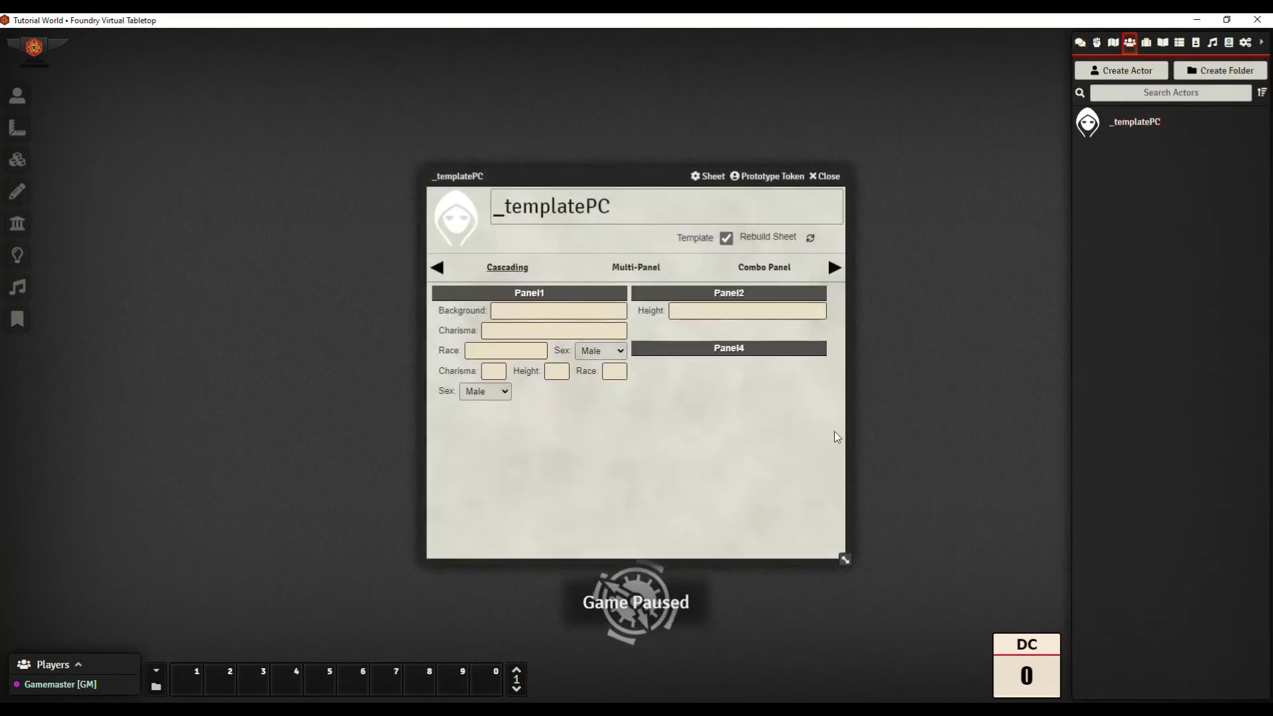
{"action": "left_click", "coordinate": [645, 271]}
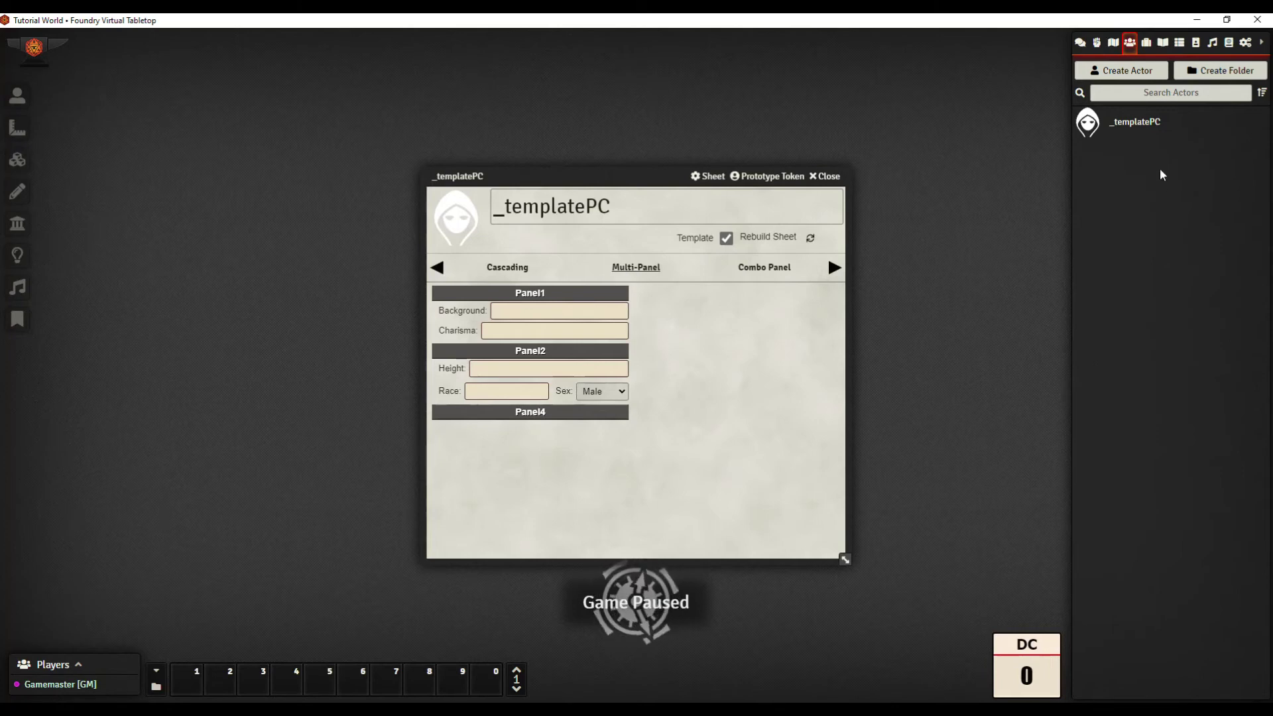
Step: Duplicate the Multipanel item in the PC Template's Panels folder and open the copy
{"action": "left_click", "coordinate": [1146, 43]}
{"action": "left_click", "coordinate": [1131, 124]}
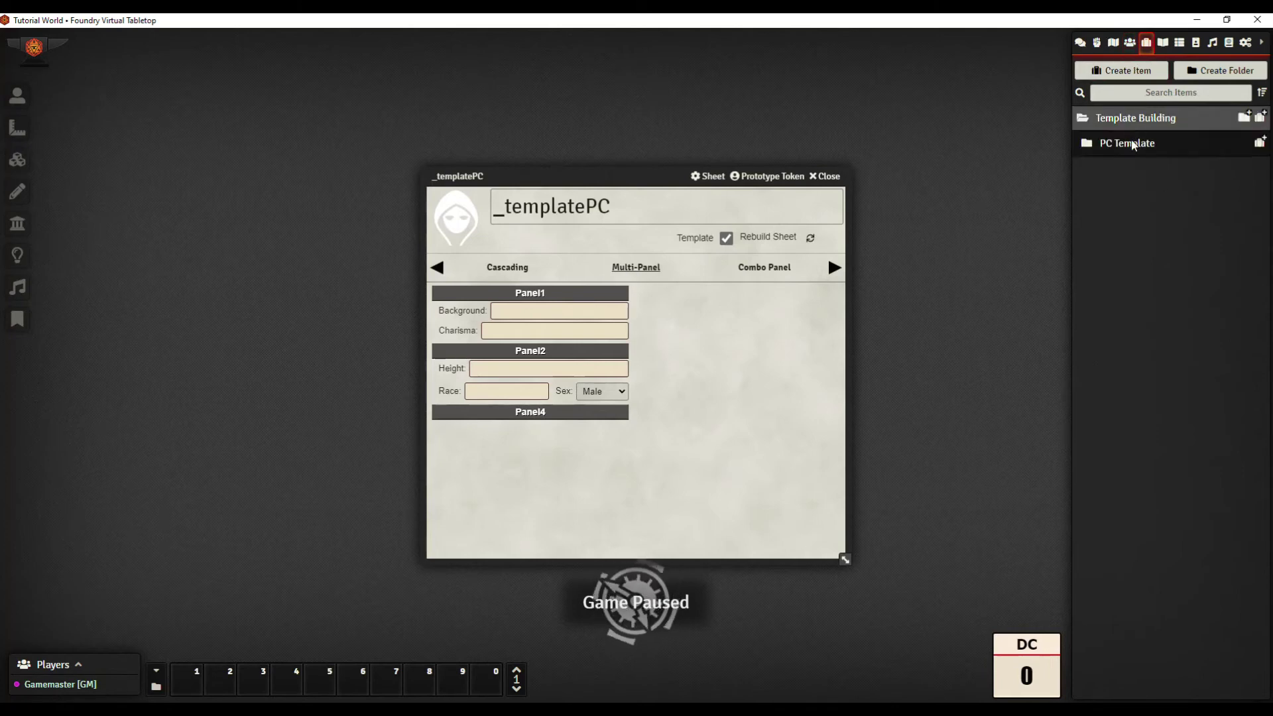
{"action": "left_click", "coordinate": [1132, 143]}
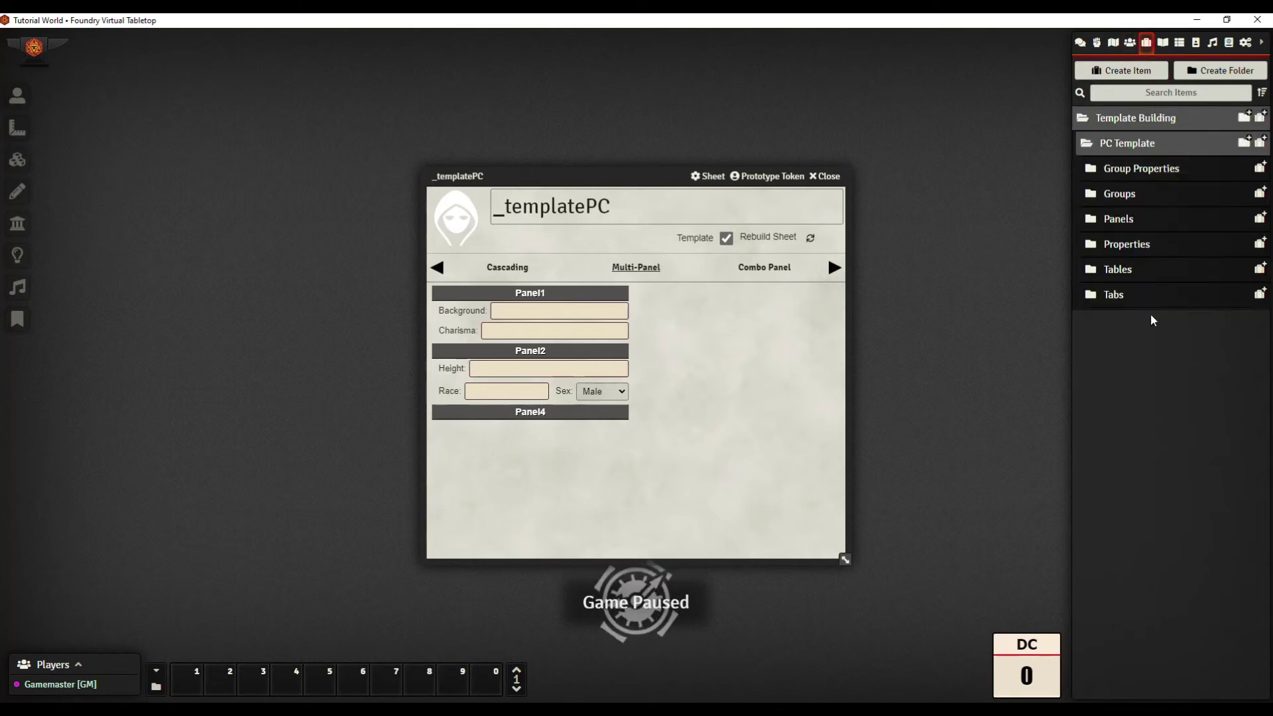
{"action": "left_click", "coordinate": [1135, 226]}
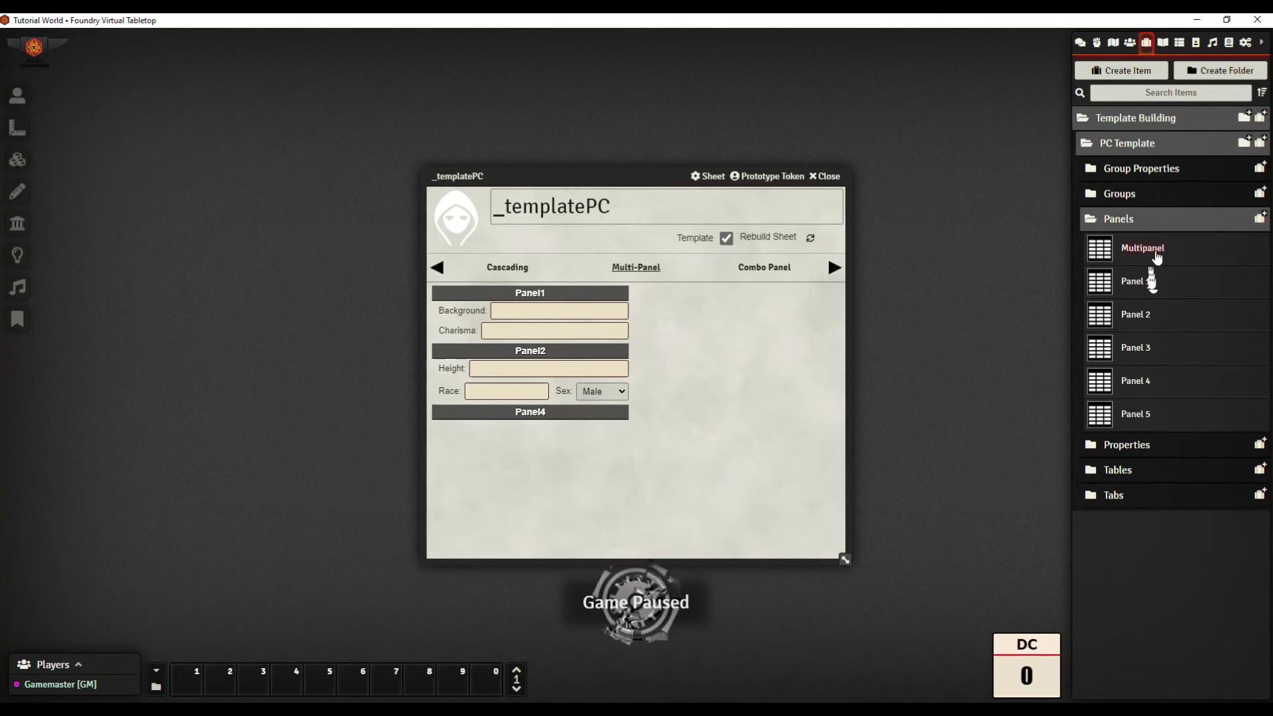
{"action": "right_click", "coordinate": [1157, 257]}
{"action": "left_click", "coordinate": [1127, 339]}
{"action": "left_click", "coordinate": [1166, 290]}
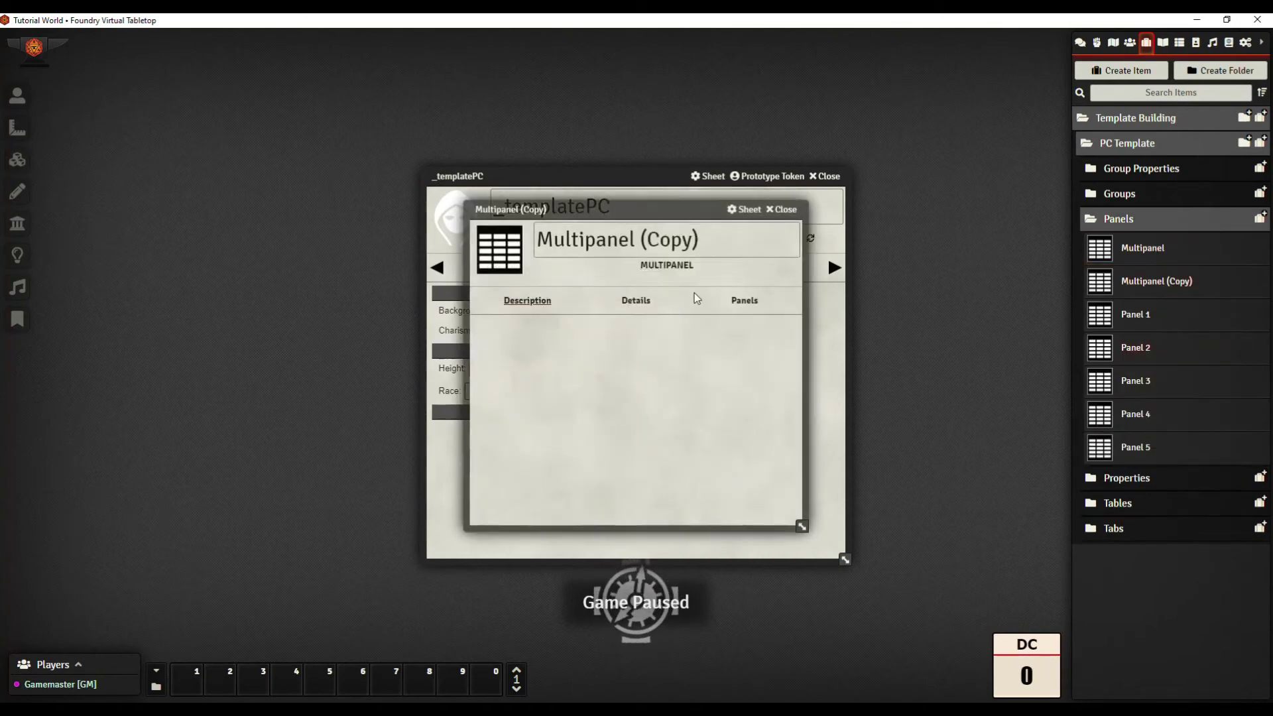
Step: Set the Multipanel copy's panel key to mp2 and its title to Header, and close the item
{"action": "left_click", "coordinate": [643, 301]}
{"action": "left_click", "coordinate": [770, 335]}
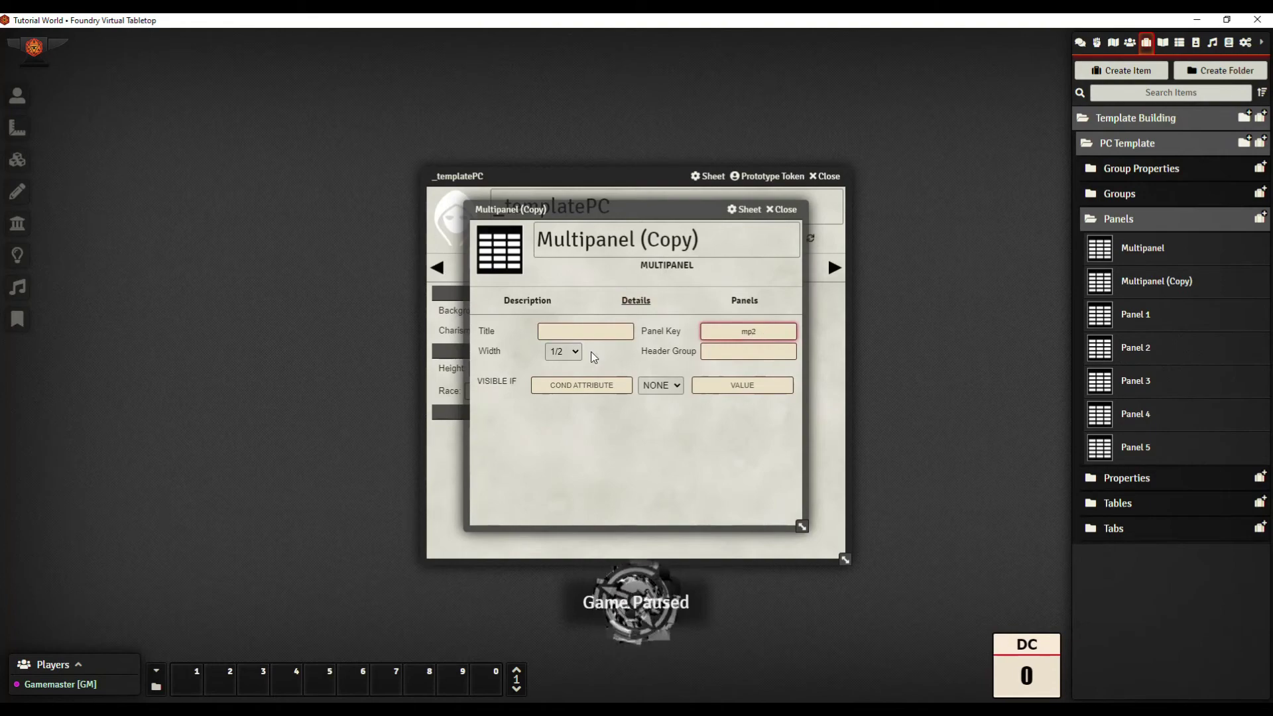
{"action": "left_click", "coordinate": [582, 333]}
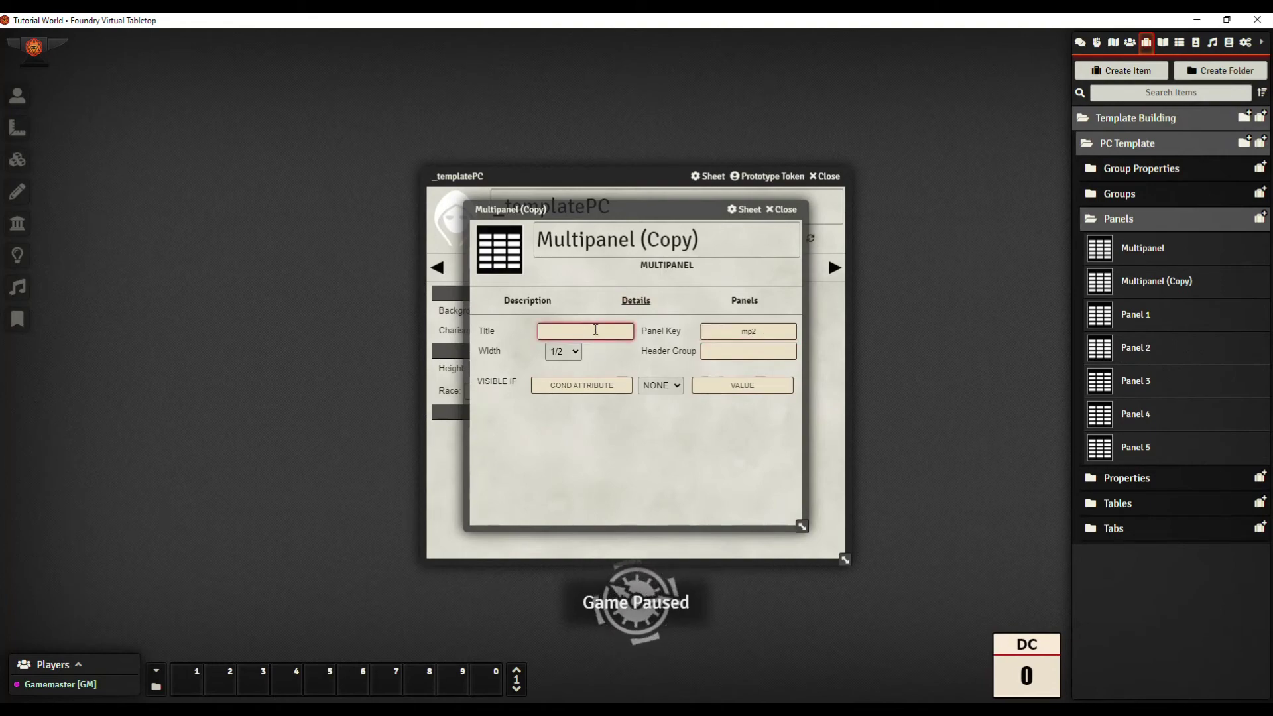
{"action": "type", "text": "Header"}
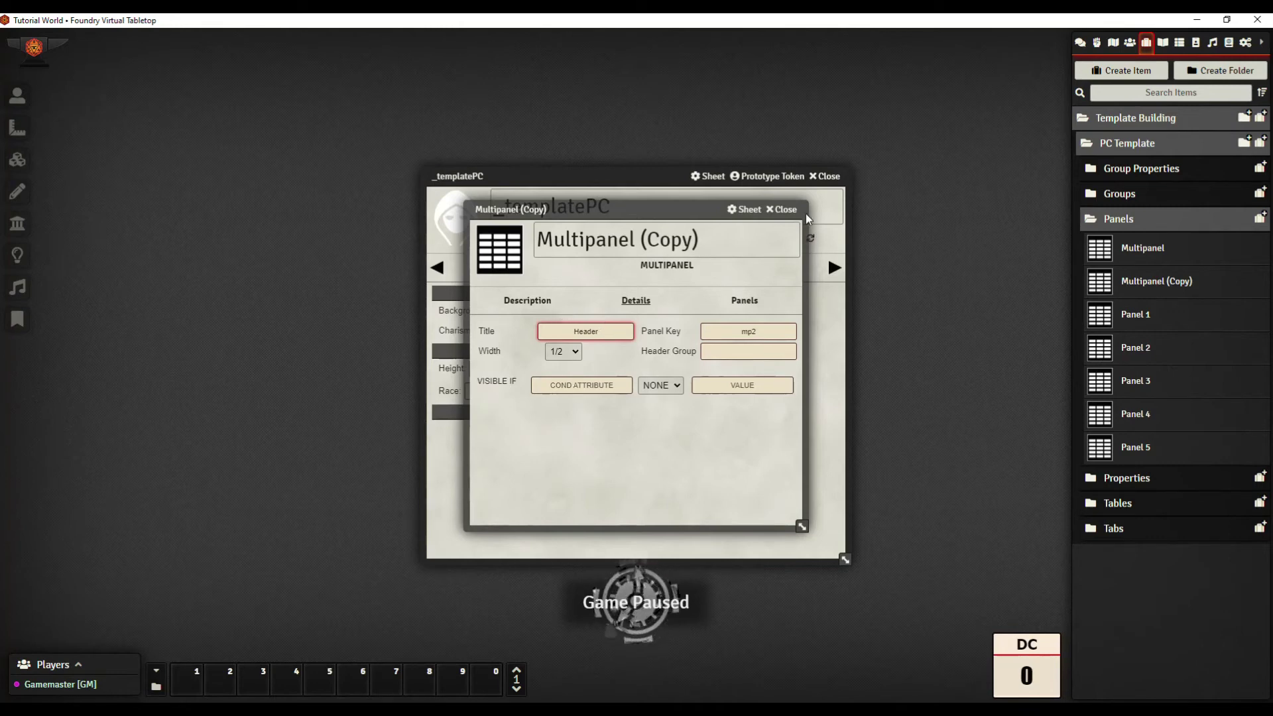
{"action": "left_click", "coordinate": [782, 209]}
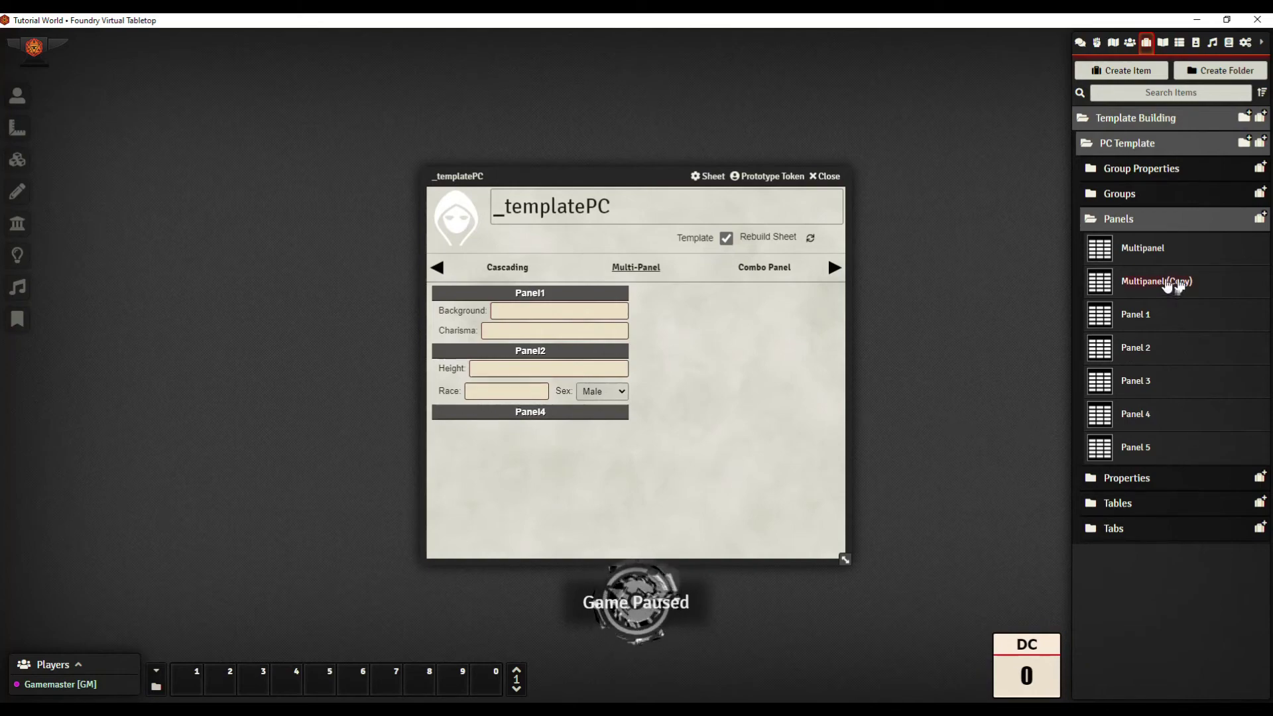
Step: Rename the Multipanel copy as Multipanel Two and close the item
{"action": "left_click", "coordinate": [1168, 285]}
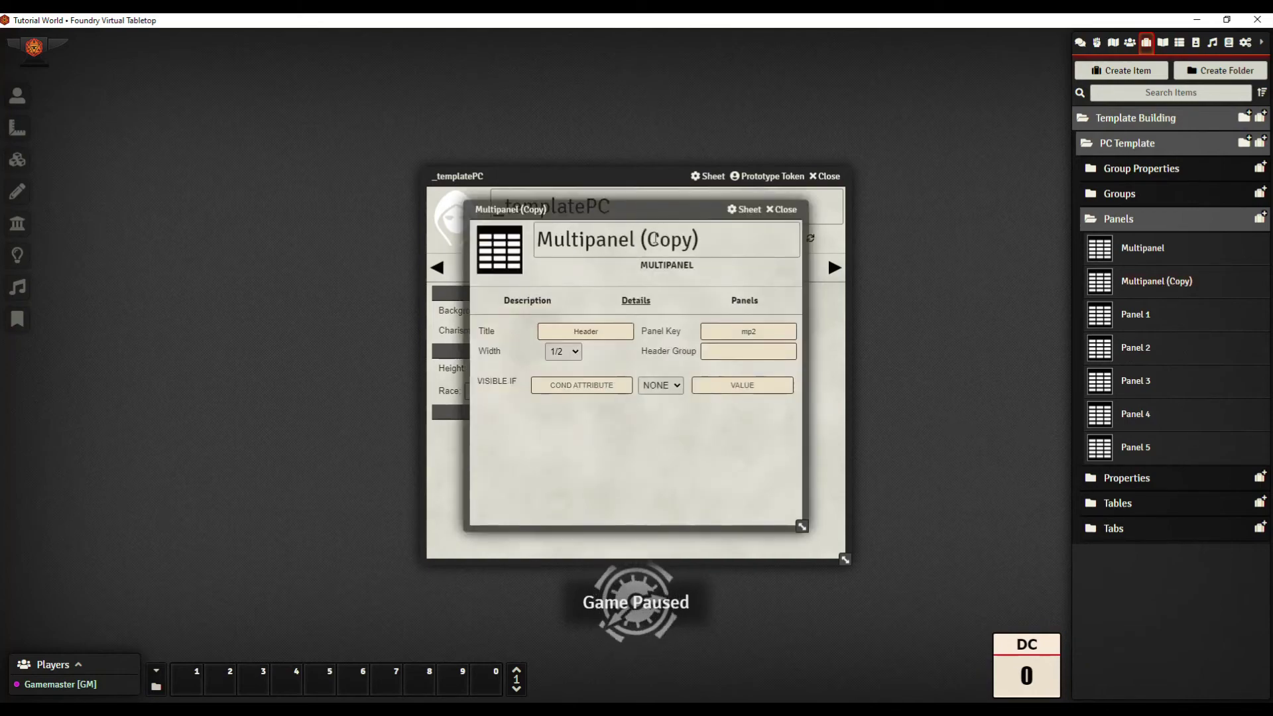
{"action": "double_click", "coordinate": [653, 239]}
{"action": "type", "text": "Tw"}
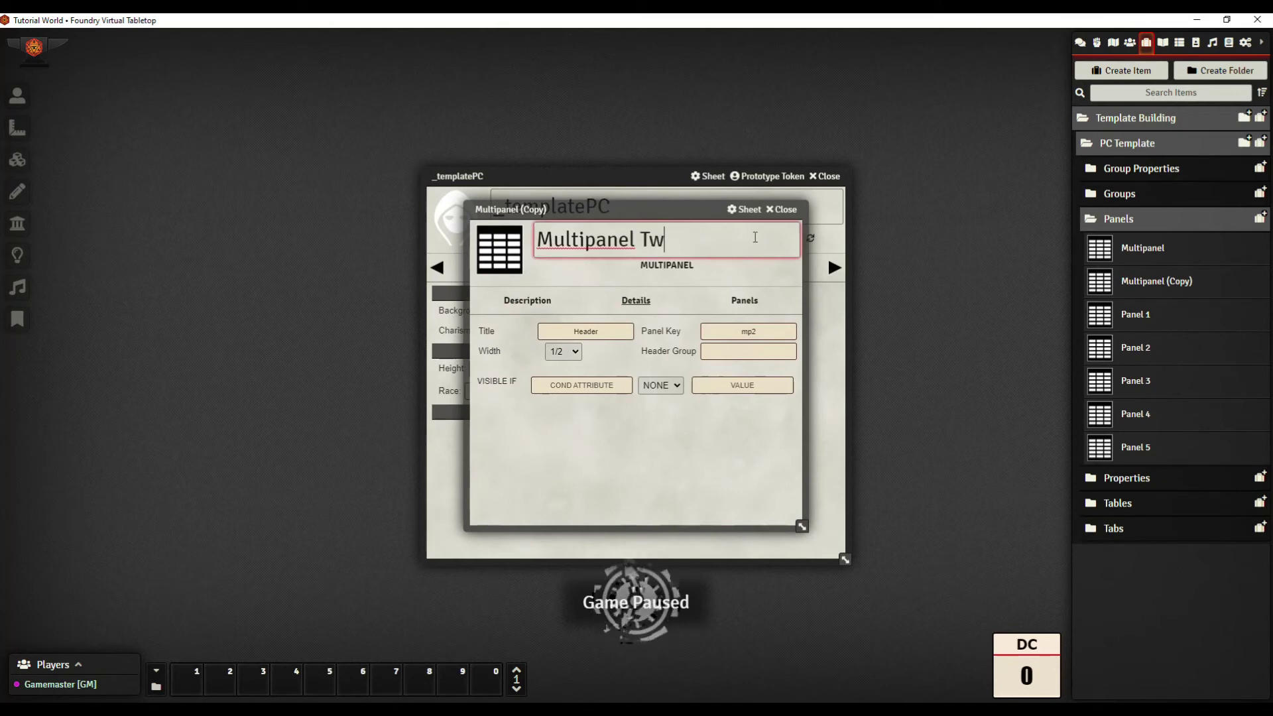
{"action": "type", "text": "o"}
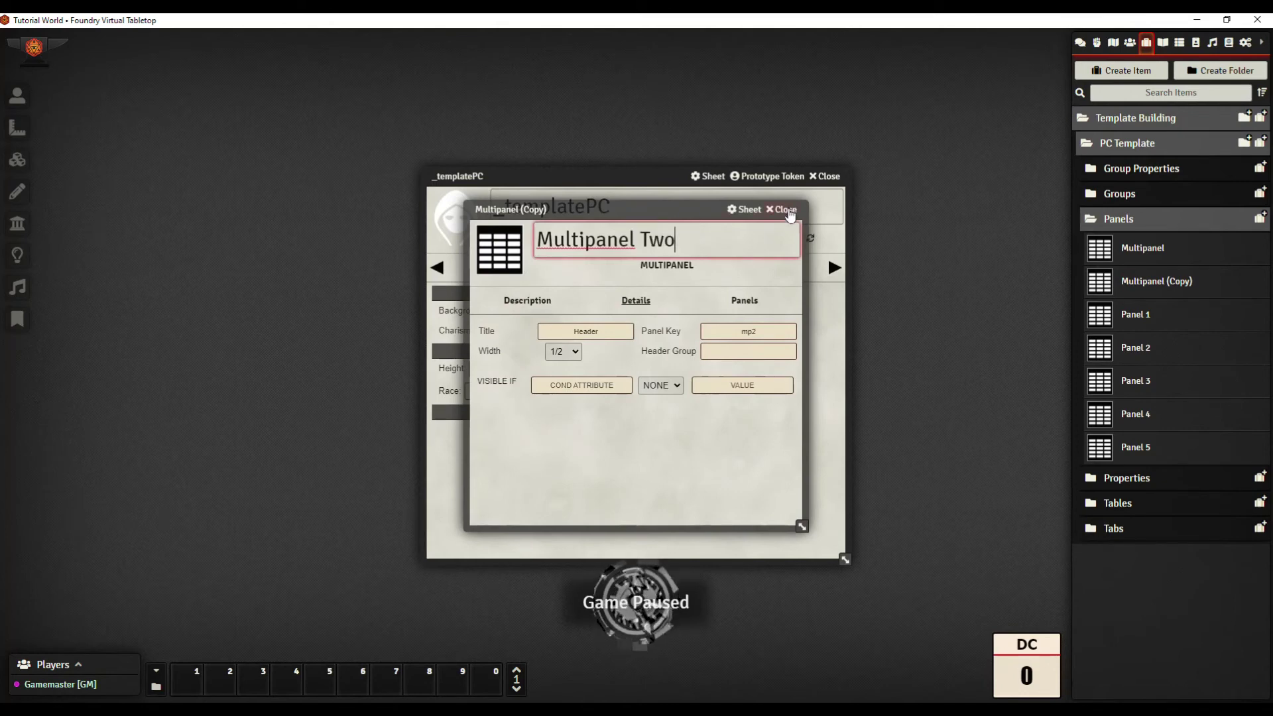
{"action": "left_click", "coordinate": [789, 212]}
Step: Replace the four panels inside Multipanel Two with Panel 5 and close the item
{"action": "left_click", "coordinate": [1159, 285]}
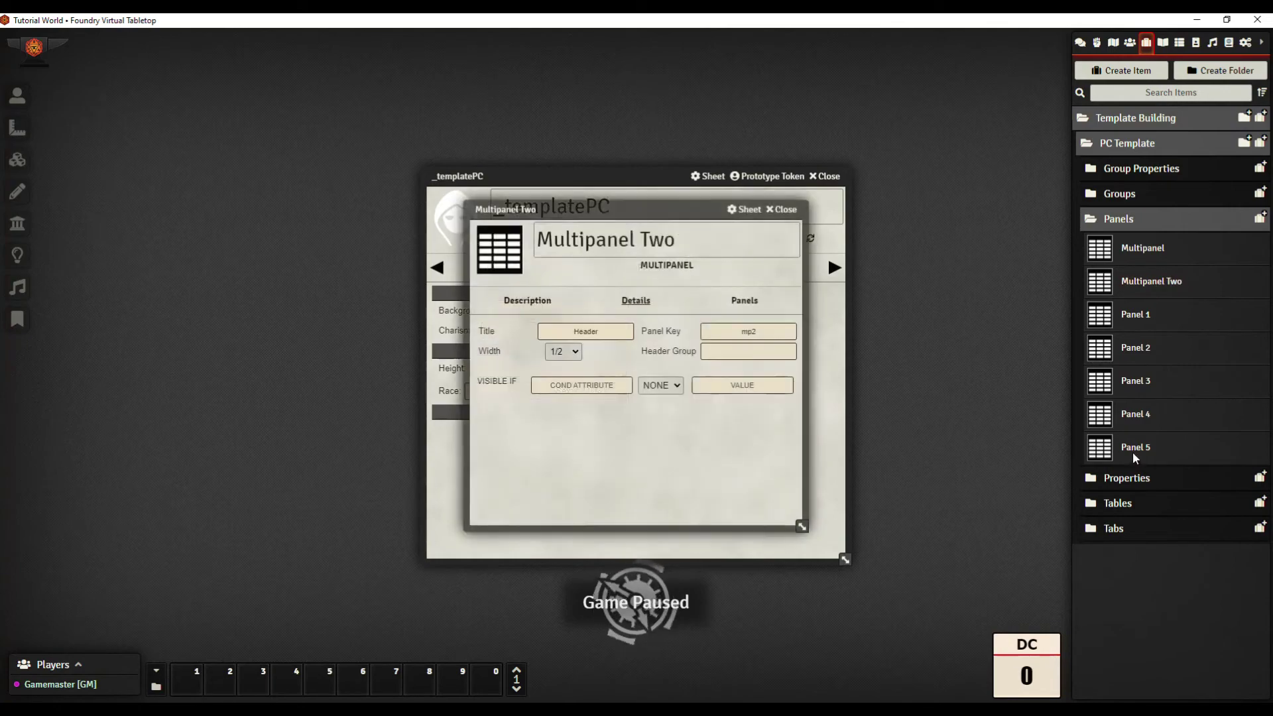
{"action": "left_click", "coordinate": [744, 300]}
{"action": "left_click_drag", "start_coordinate": [1145, 416], "coordinate": [784, 333]}
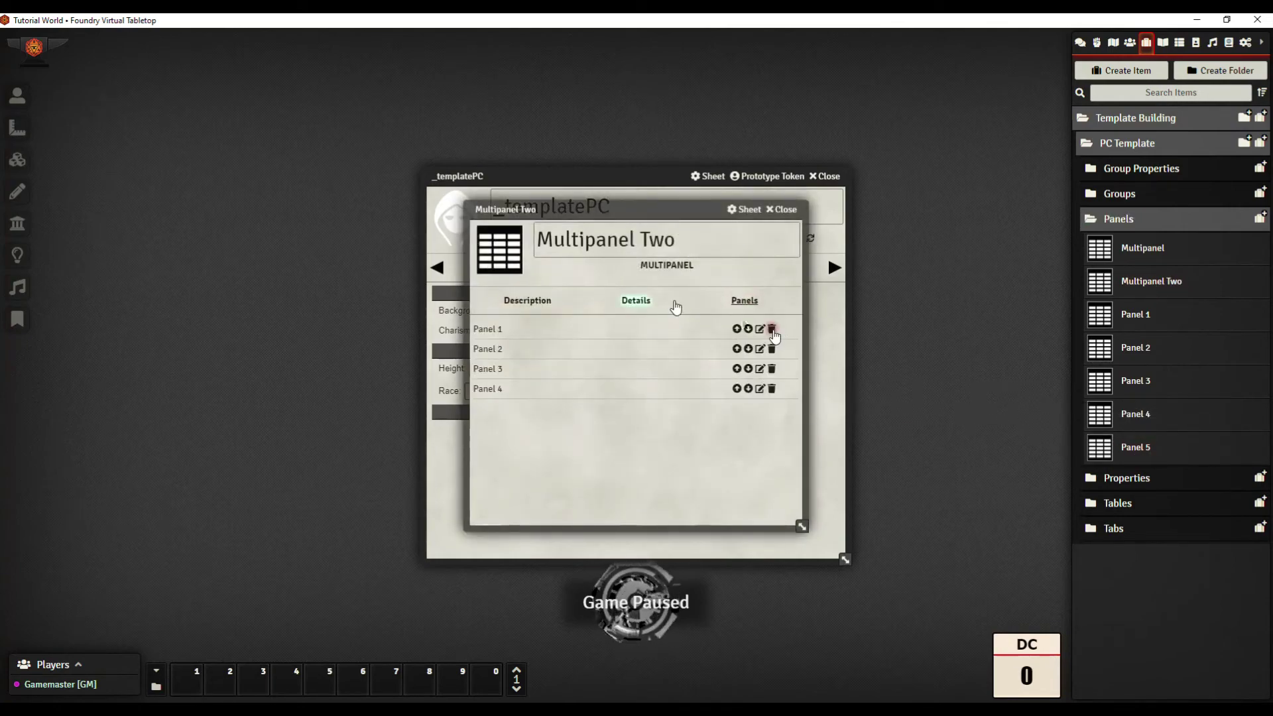
{"action": "left_click", "coordinate": [771, 329]}
{"action": "left_click", "coordinate": [772, 329]}
{"action": "left_click", "coordinate": [772, 330]}
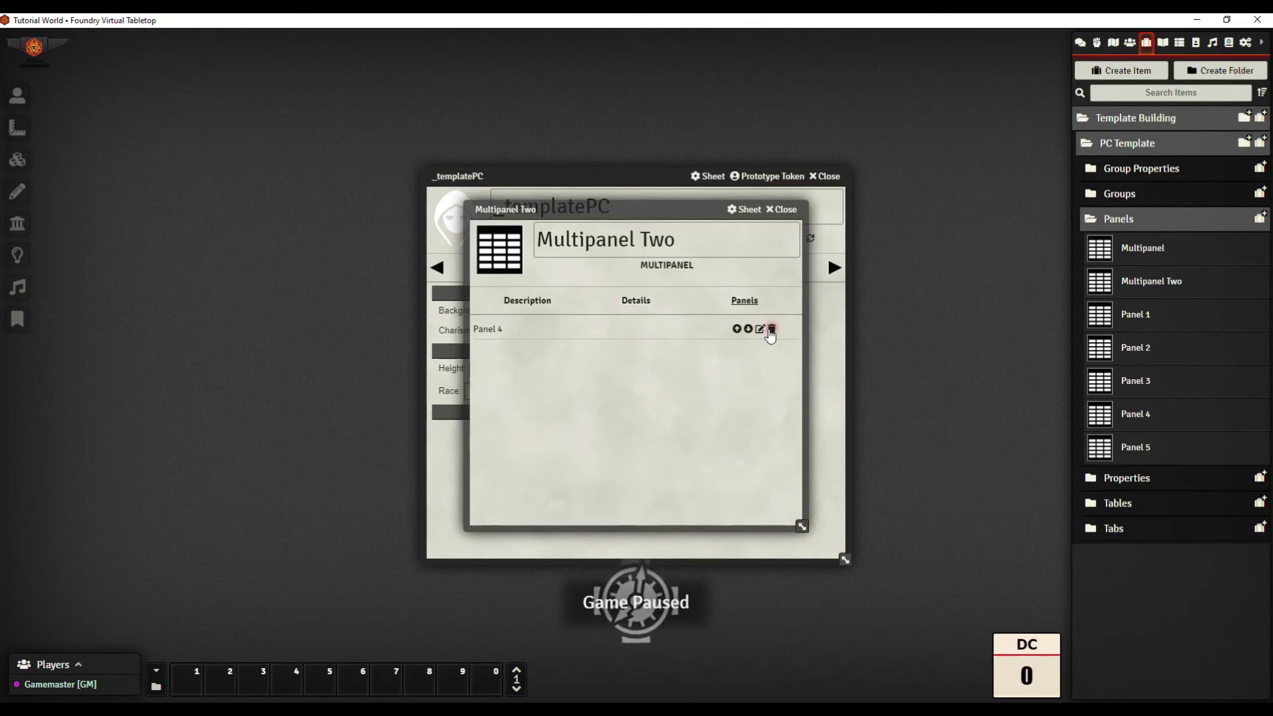
{"action": "left_click", "coordinate": [771, 329]}
{"action": "left_click_drag", "start_coordinate": [1134, 447], "coordinate": [742, 378]}
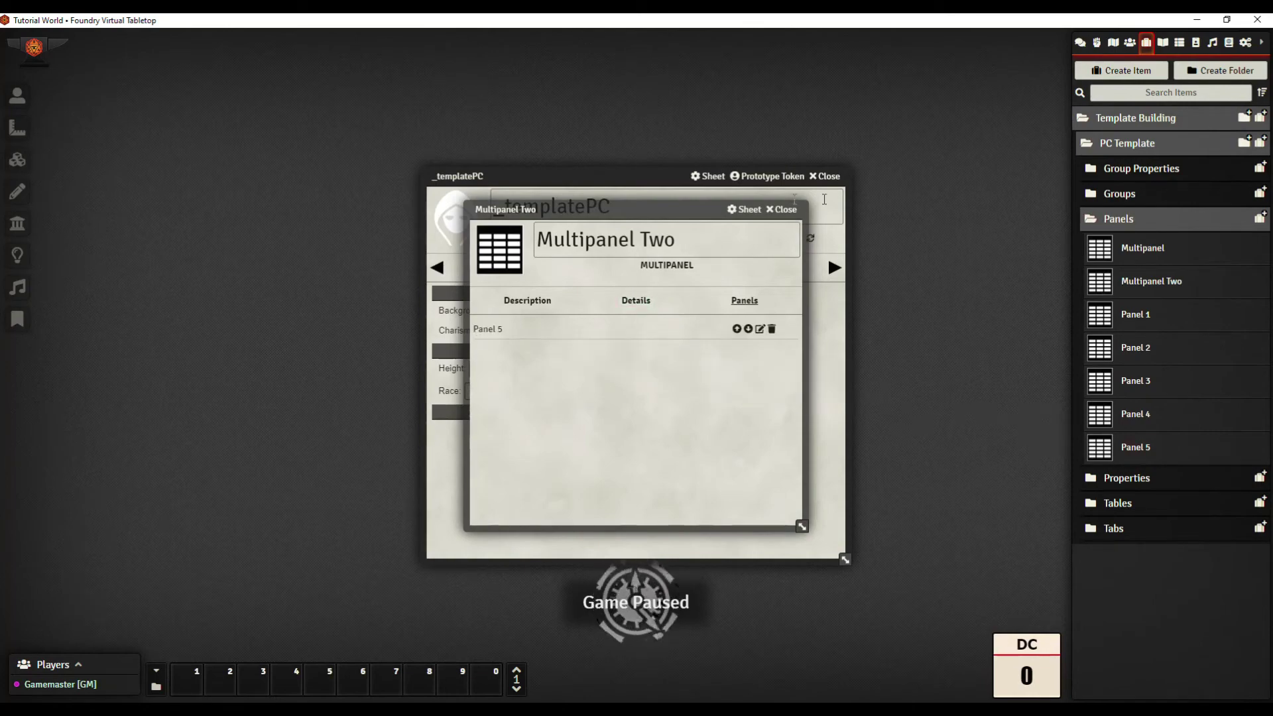
{"action": "left_click", "coordinate": [782, 210]}
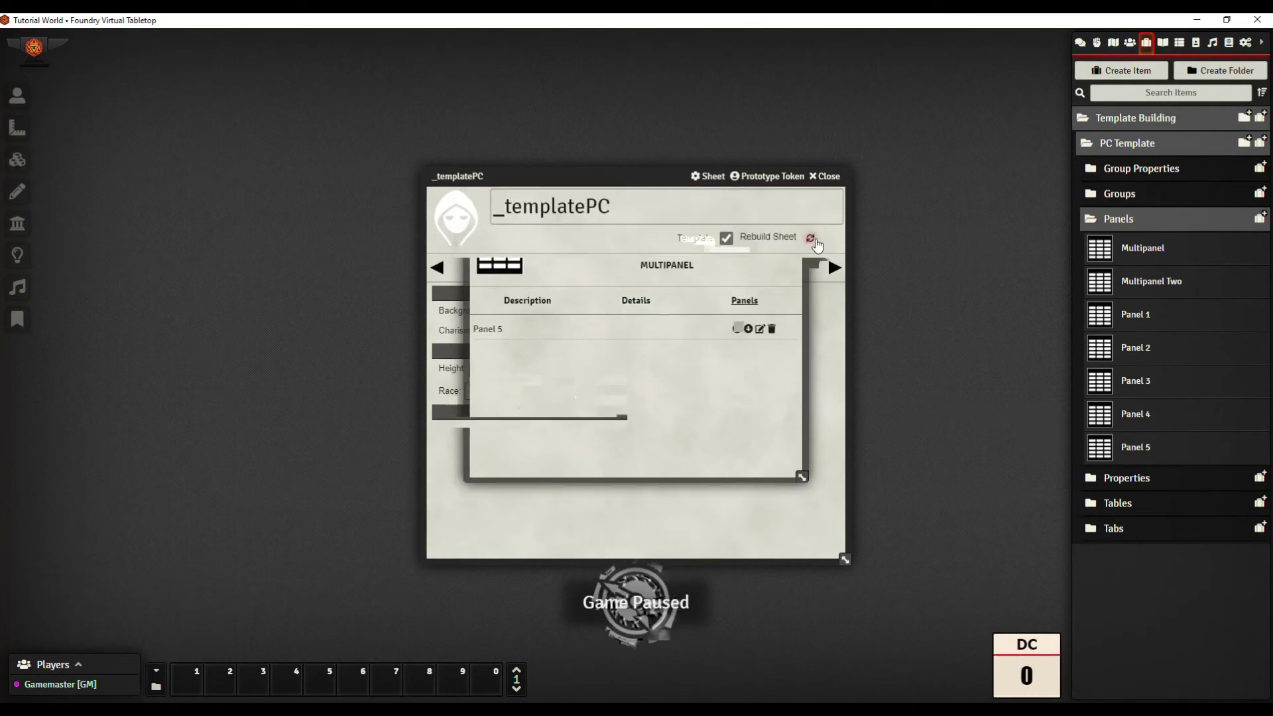
Step: Reload the world, reopen the _templatePC actor and check its Multi-Panel tab
{"action": "key", "text": "F5"}
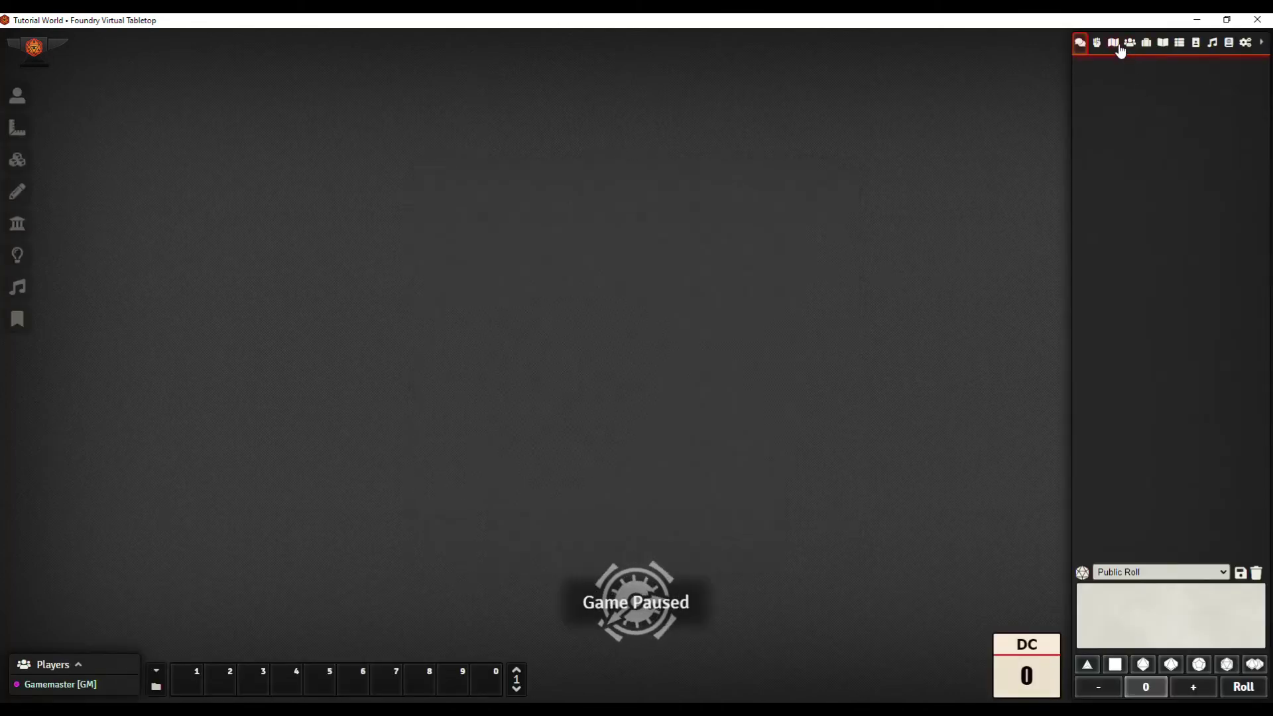
{"action": "left_click", "coordinate": [1130, 42]}
{"action": "left_click", "coordinate": [1136, 122]}
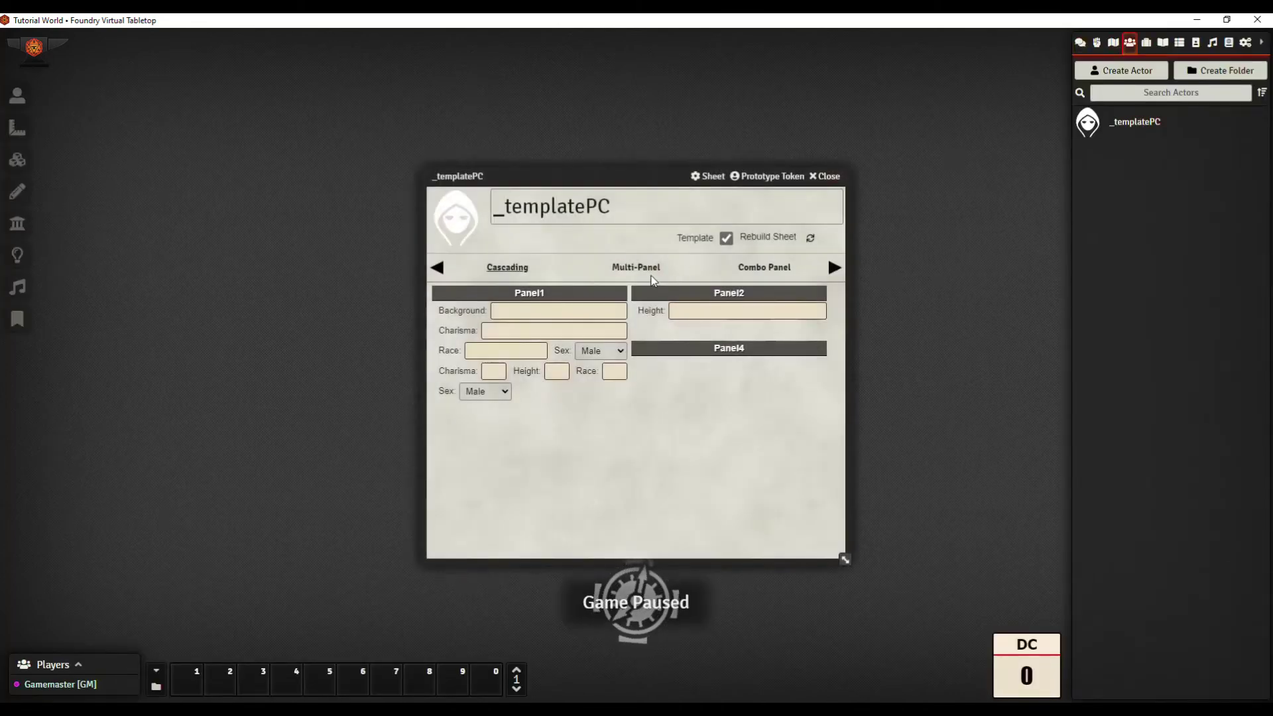
{"action": "left_click", "coordinate": [636, 268]}
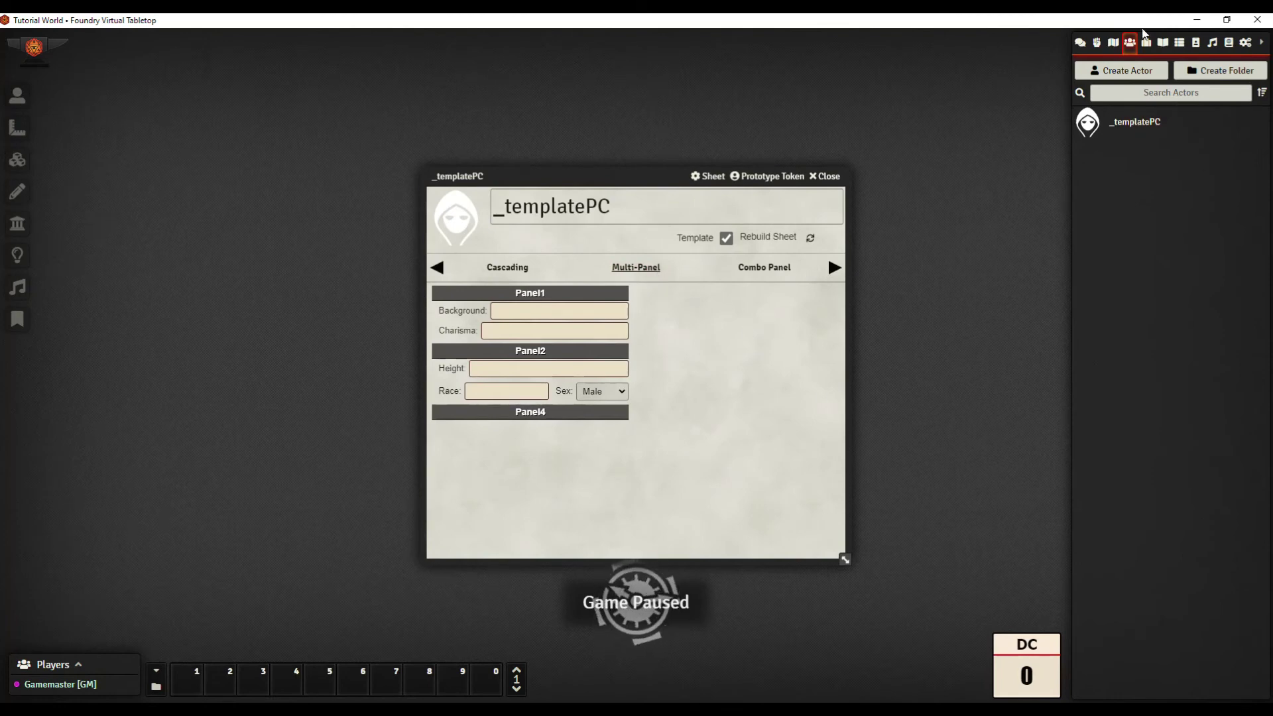
Step: Add Multipanel Two to the Multi_Panel tab's panels, check the panel list and close the tab item
{"action": "left_click", "coordinate": [1146, 42]}
{"action": "left_click", "coordinate": [1160, 123]}
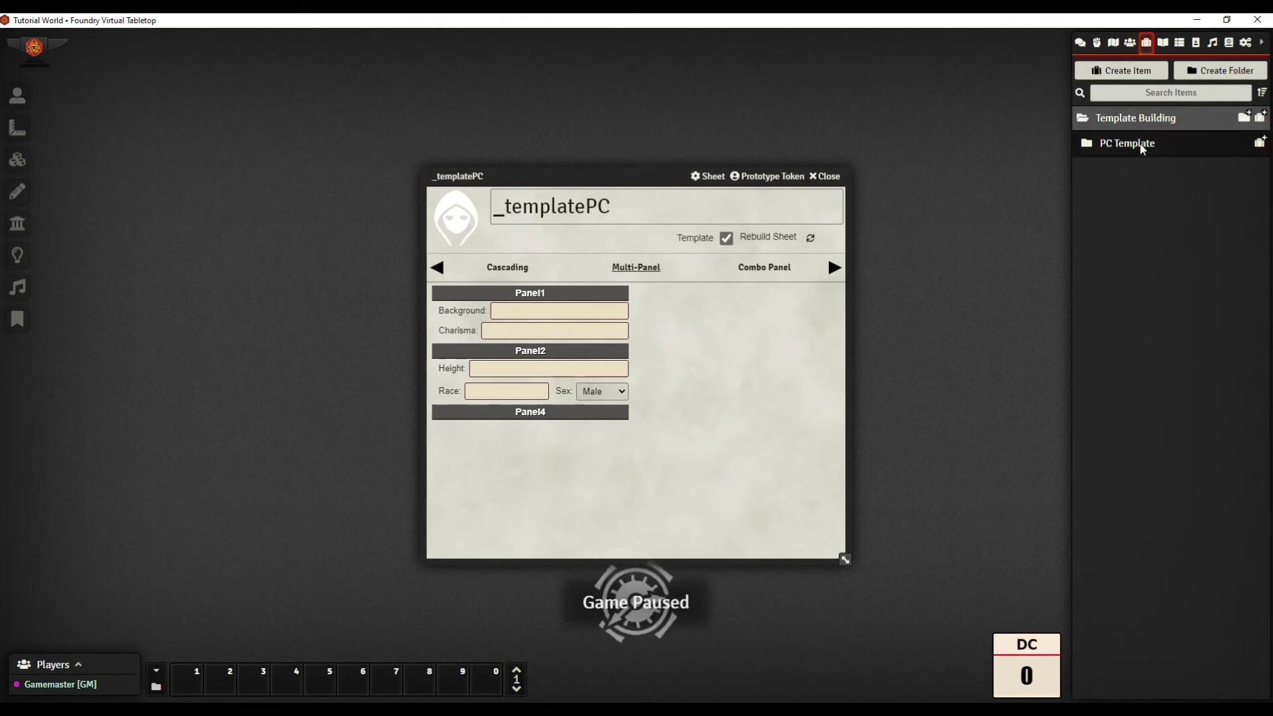
{"action": "left_click", "coordinate": [1154, 143]}
{"action": "left_click", "coordinate": [1123, 222]}
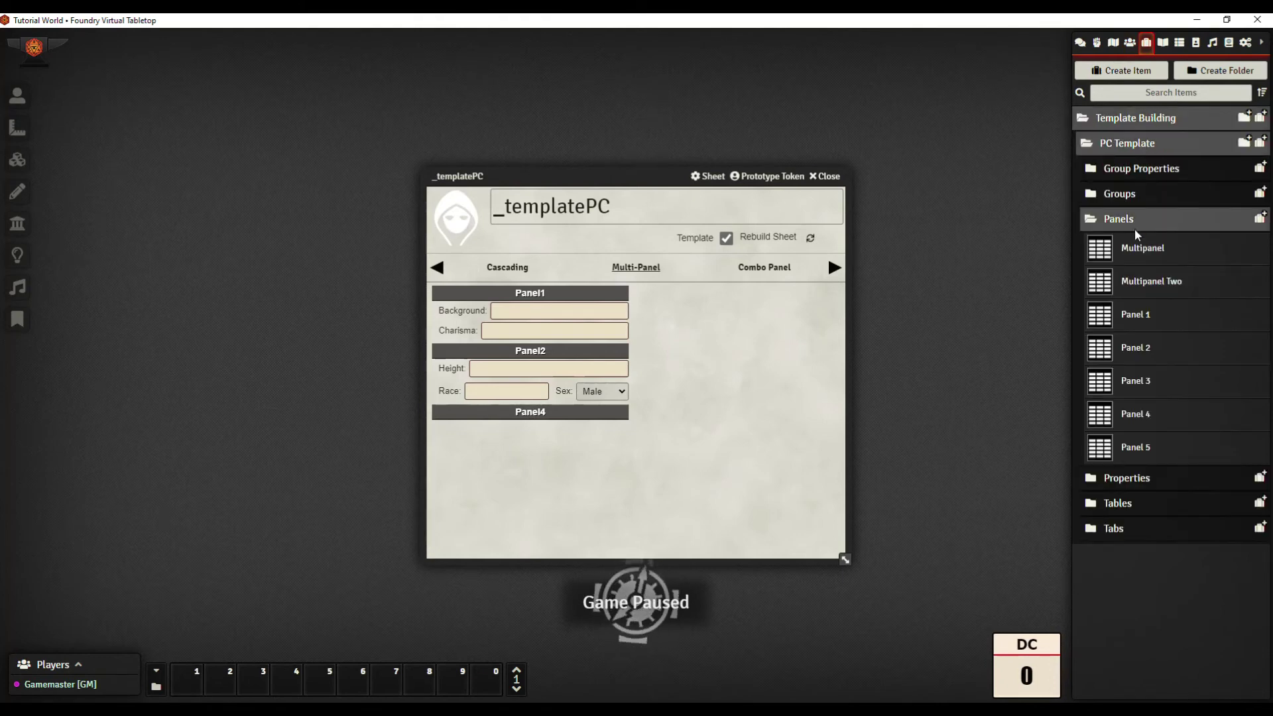
{"action": "left_click", "coordinate": [1120, 532]}
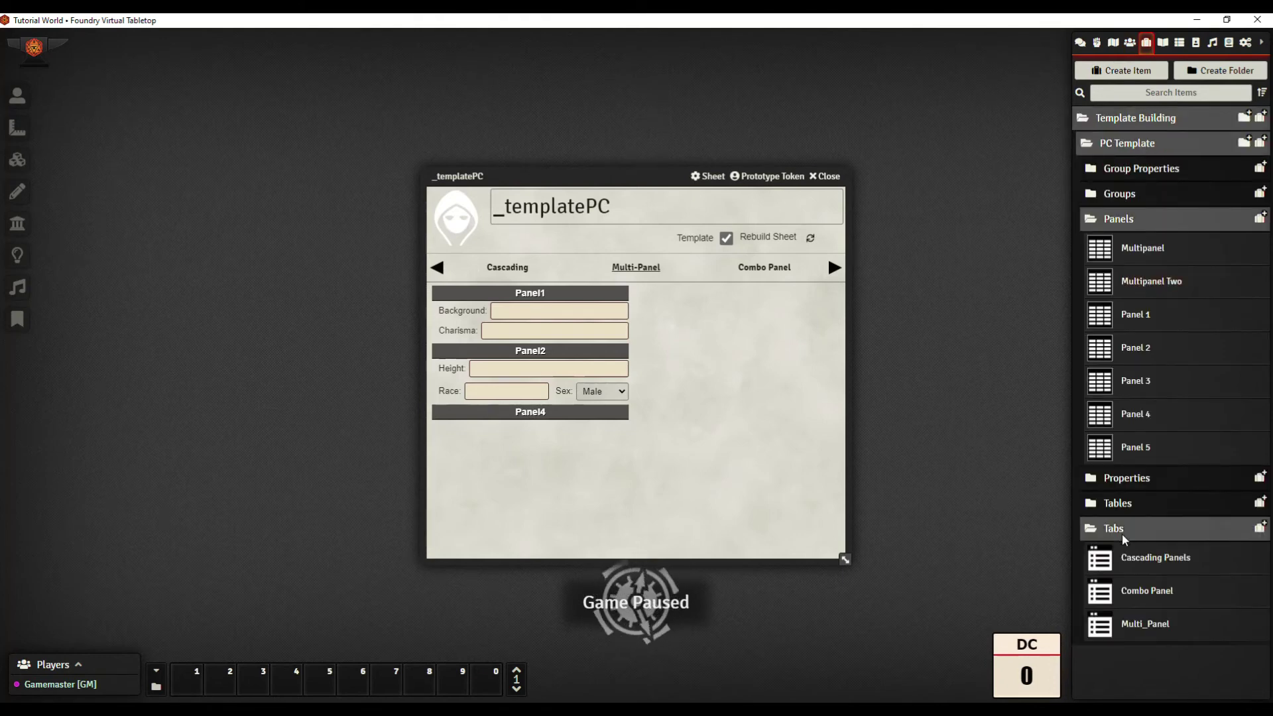
{"action": "left_click", "coordinate": [1140, 627]}
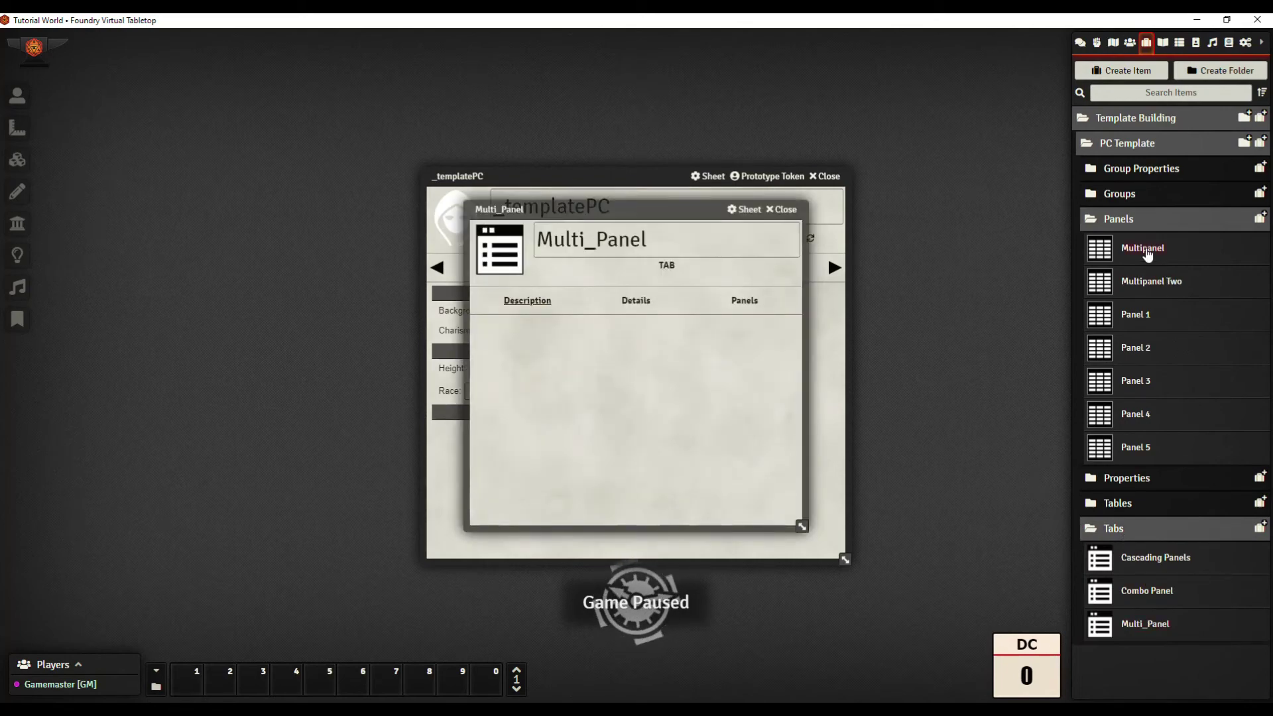
{"action": "left_click_drag", "start_coordinate": [1141, 281], "coordinate": [782, 326]}
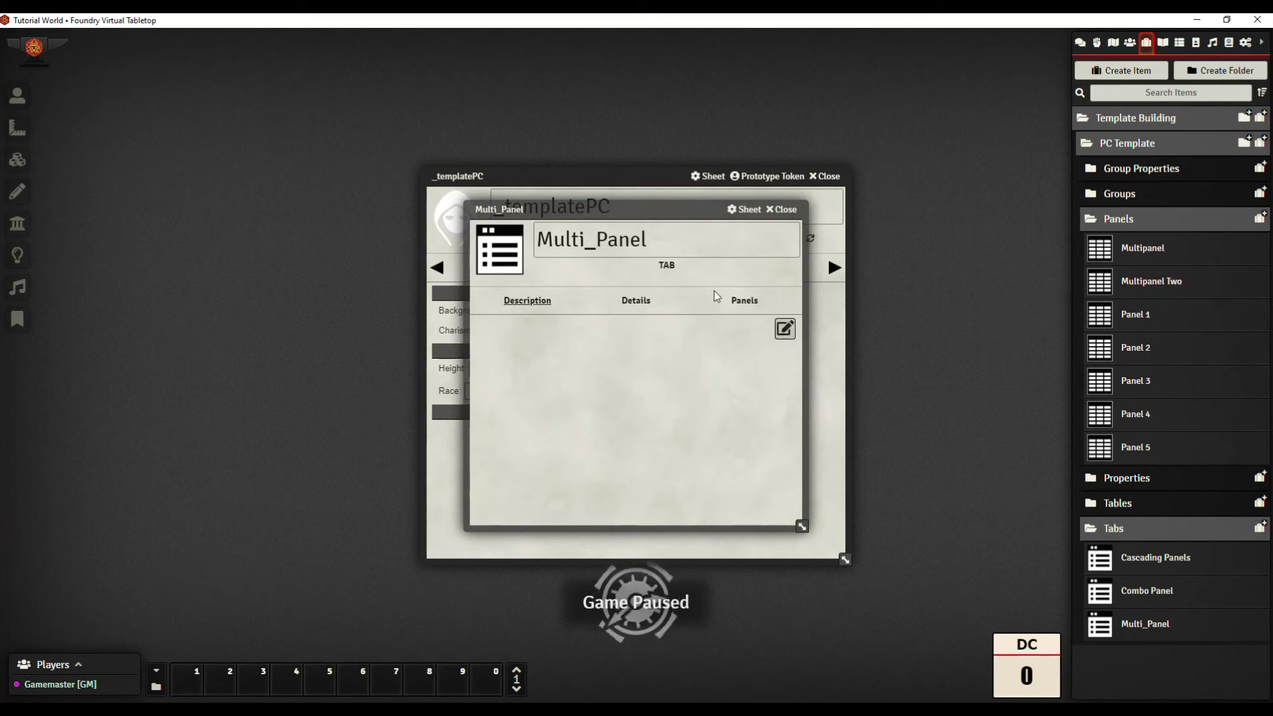
{"action": "left_click", "coordinate": [744, 300]}
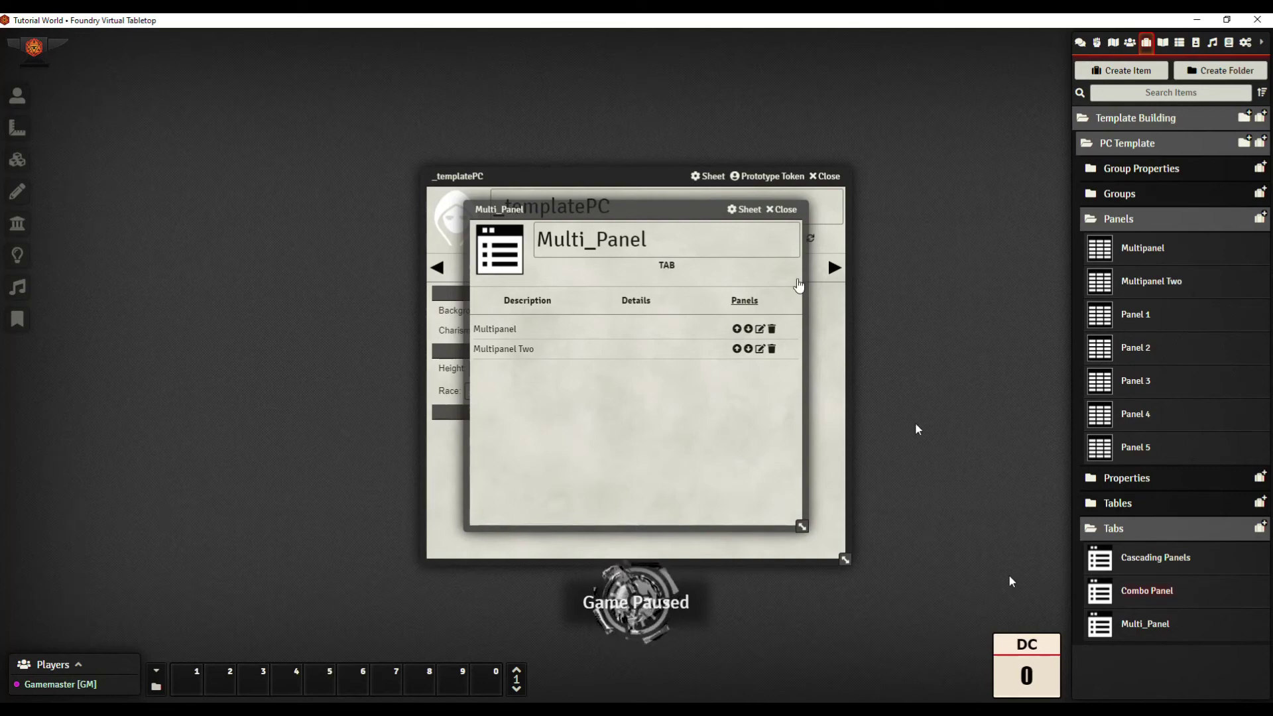
{"action": "left_click", "coordinate": [788, 211]}
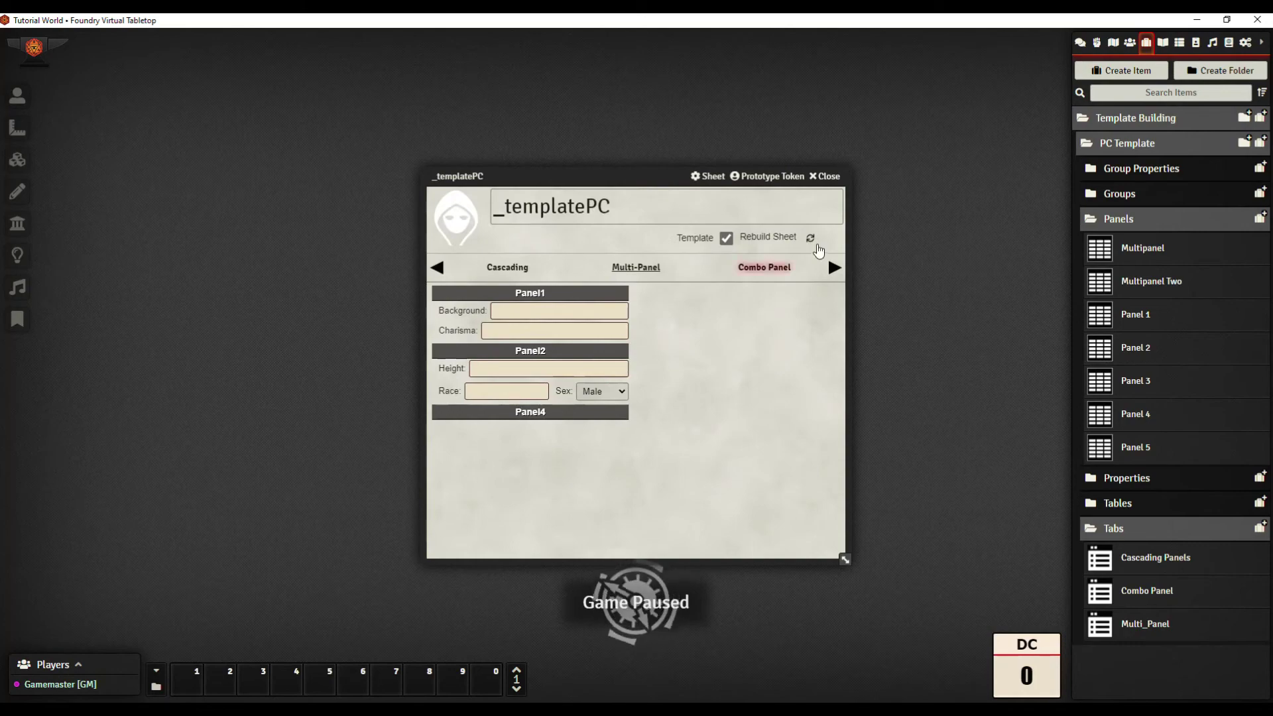
Step: Rebuild the _templatePC sheet, then compare the panel layouts on the reopened actor's Multi-Panel and Cascading tabs
{"action": "left_click", "coordinate": [811, 238]}
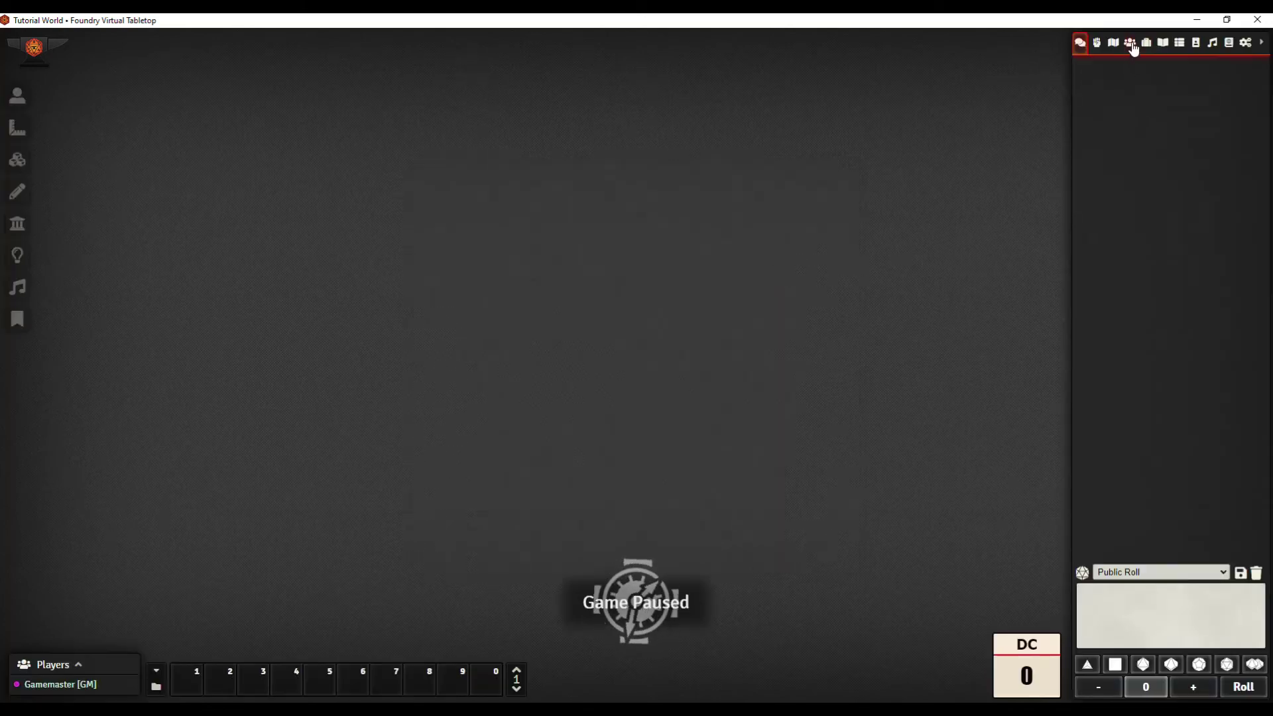
{"action": "left_click", "coordinate": [1130, 42]}
{"action": "left_click", "coordinate": [1125, 128]}
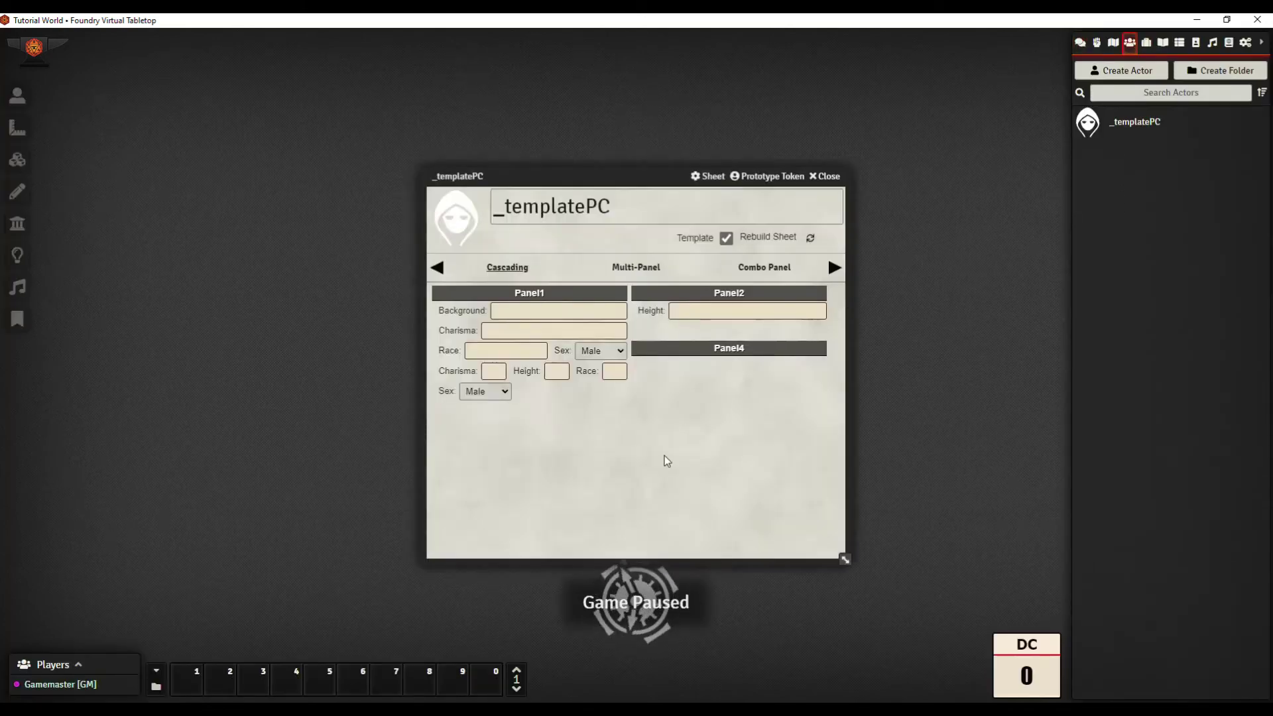
{"action": "left_click", "coordinate": [636, 267]}
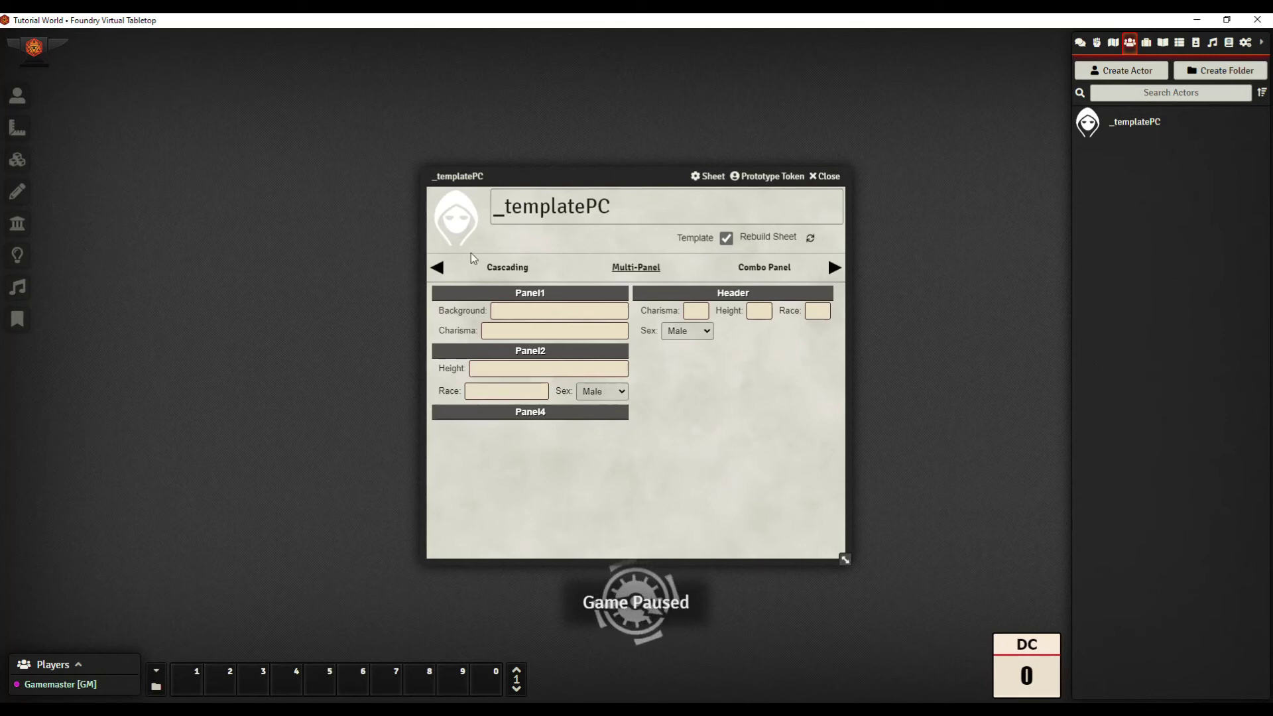
{"action": "left_click", "coordinate": [493, 270]}
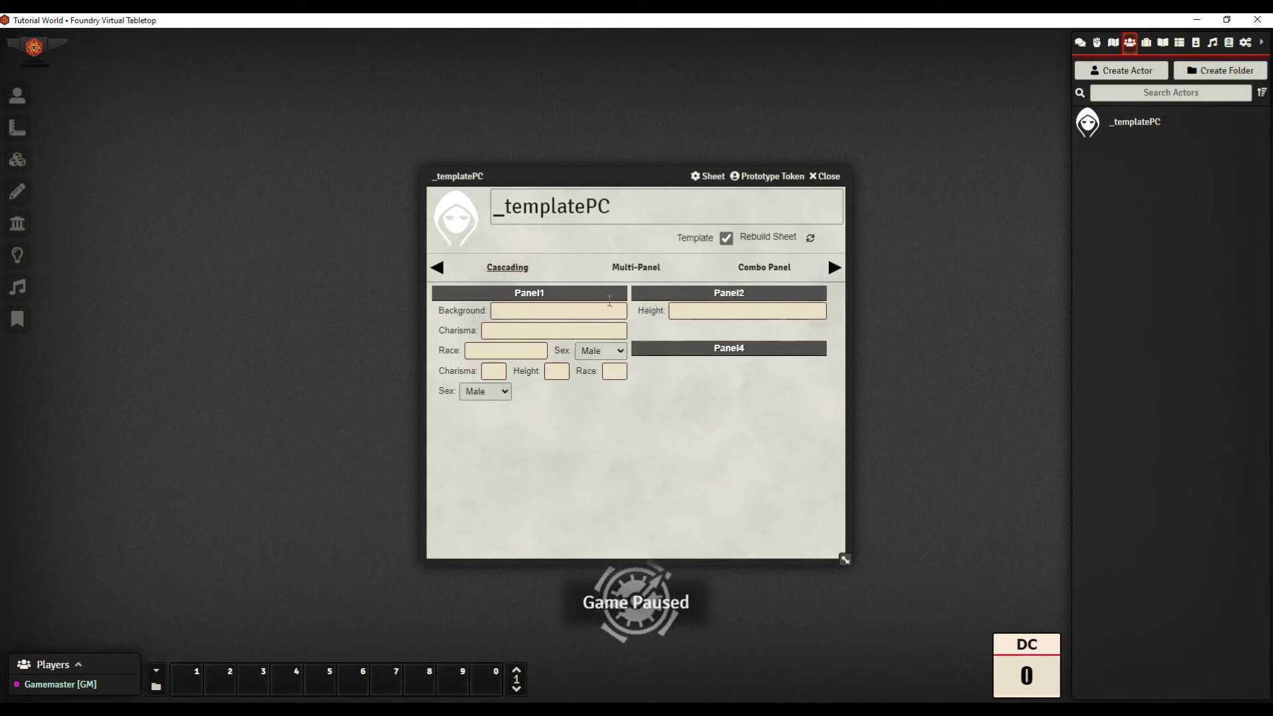
{"action": "left_click", "coordinate": [657, 277]}
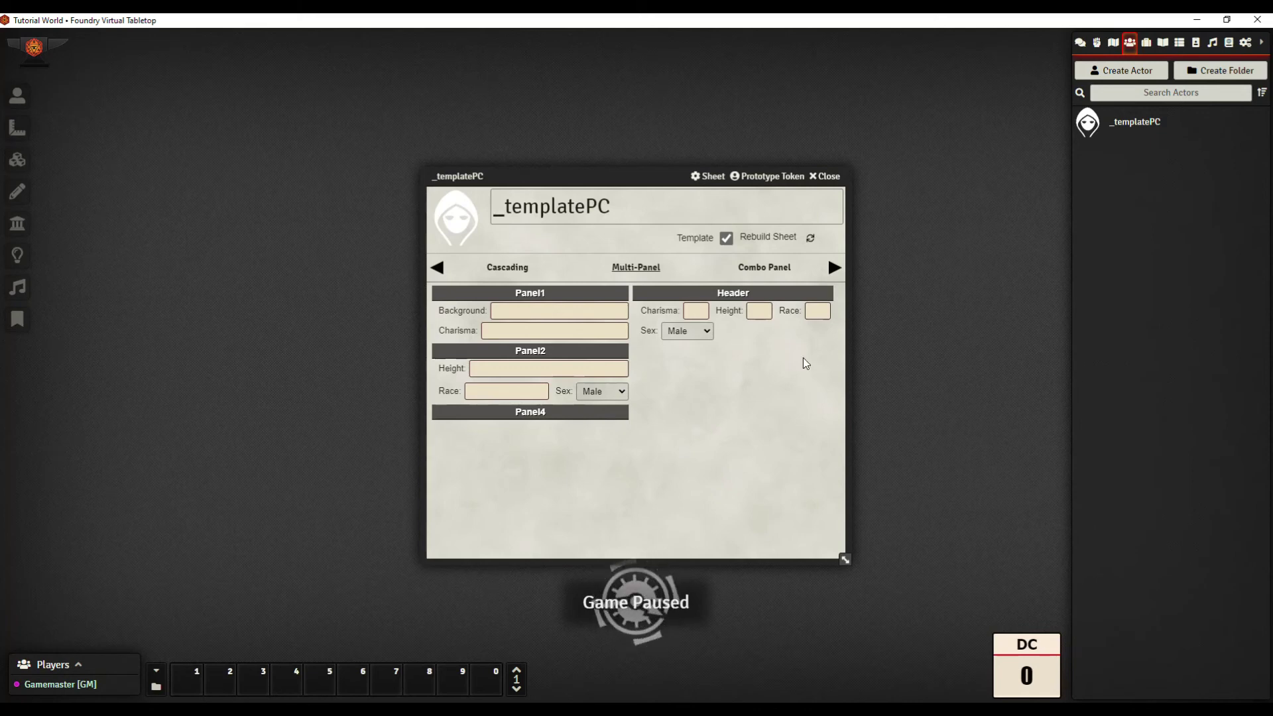
Step: Duplicate the Panel 5 item in the Panels folder of PC Template
{"action": "left_click", "coordinate": [1152, 46]}
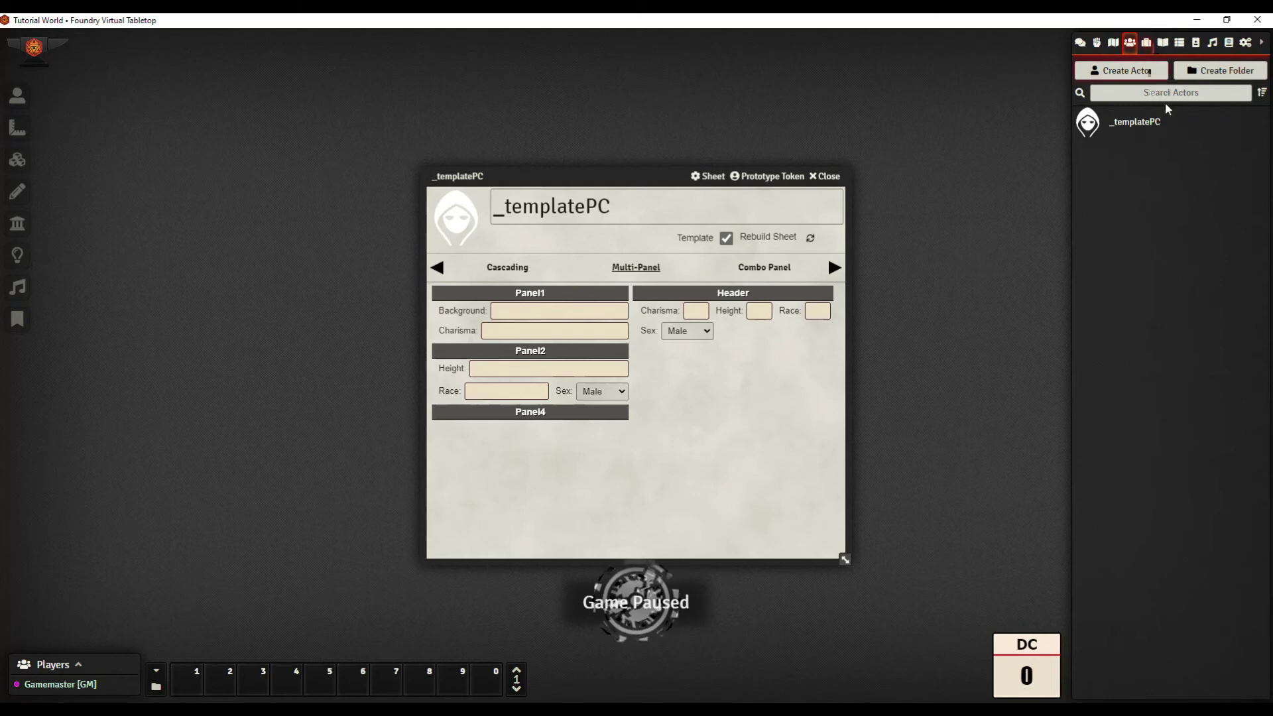
{"action": "left_click", "coordinate": [1164, 117]}
{"action": "left_click", "coordinate": [1167, 148]}
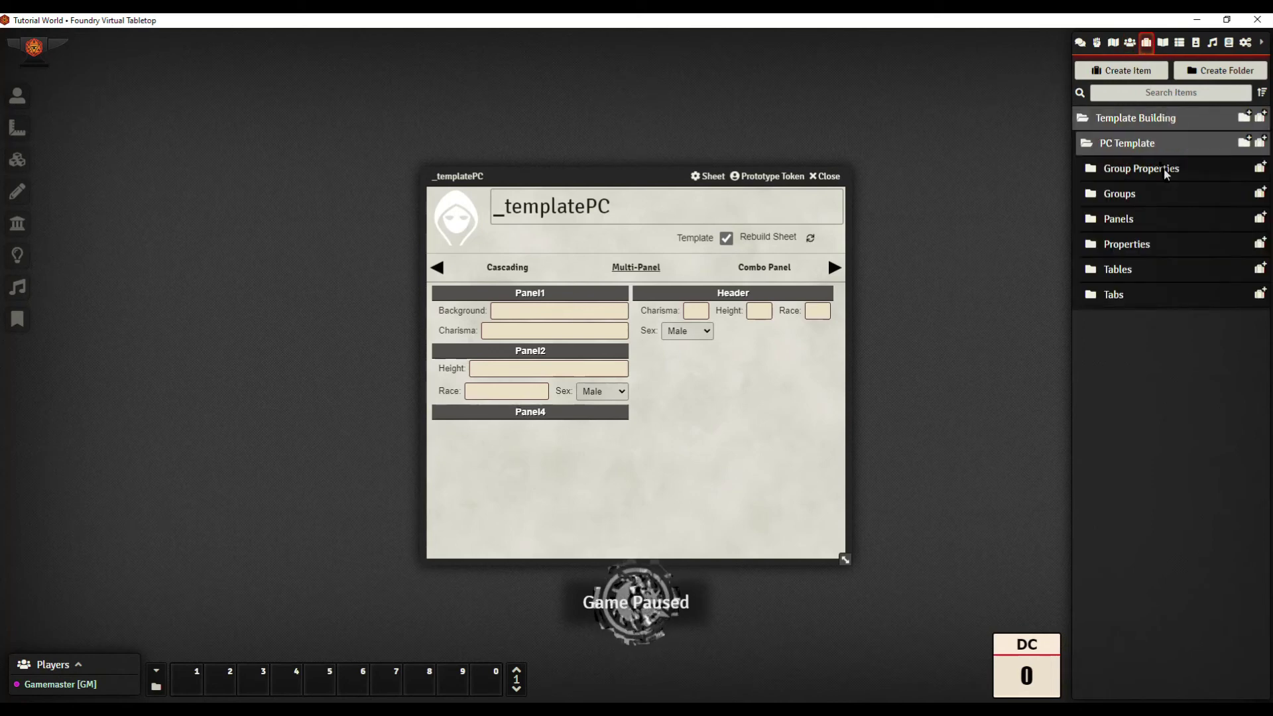
{"action": "left_click", "coordinate": [1168, 219]}
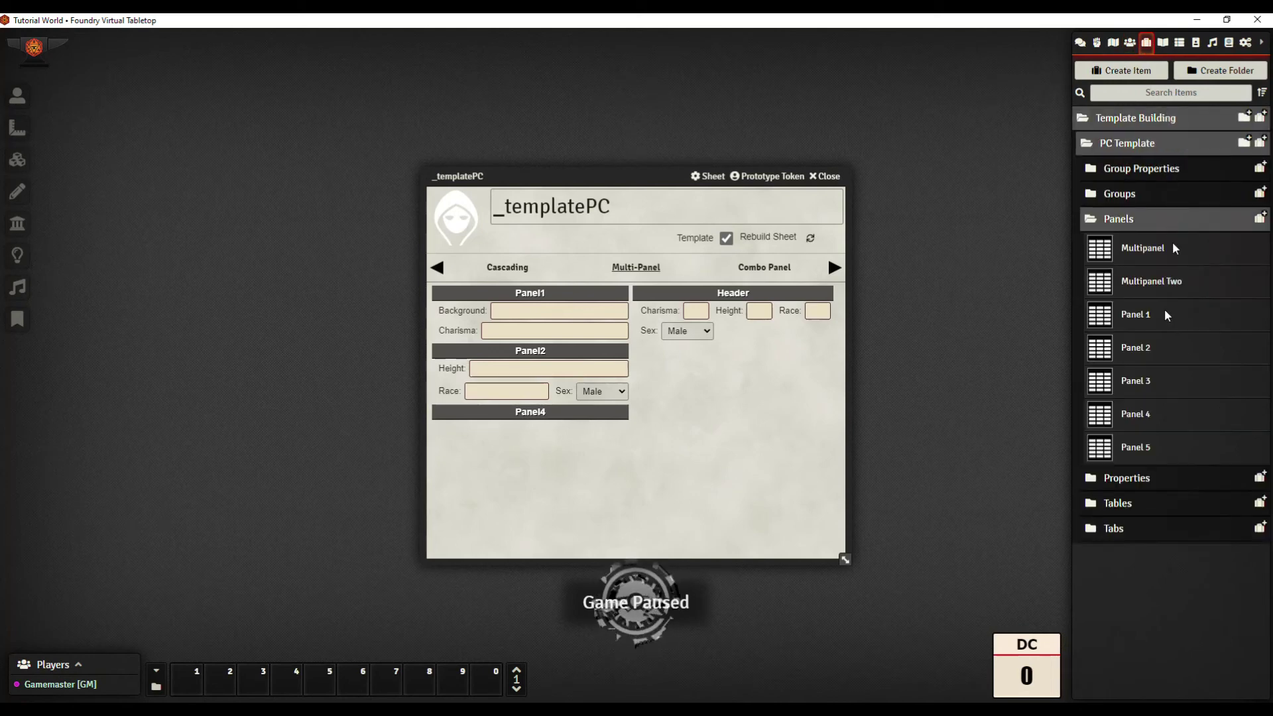
{"action": "right_click", "coordinate": [1128, 457]}
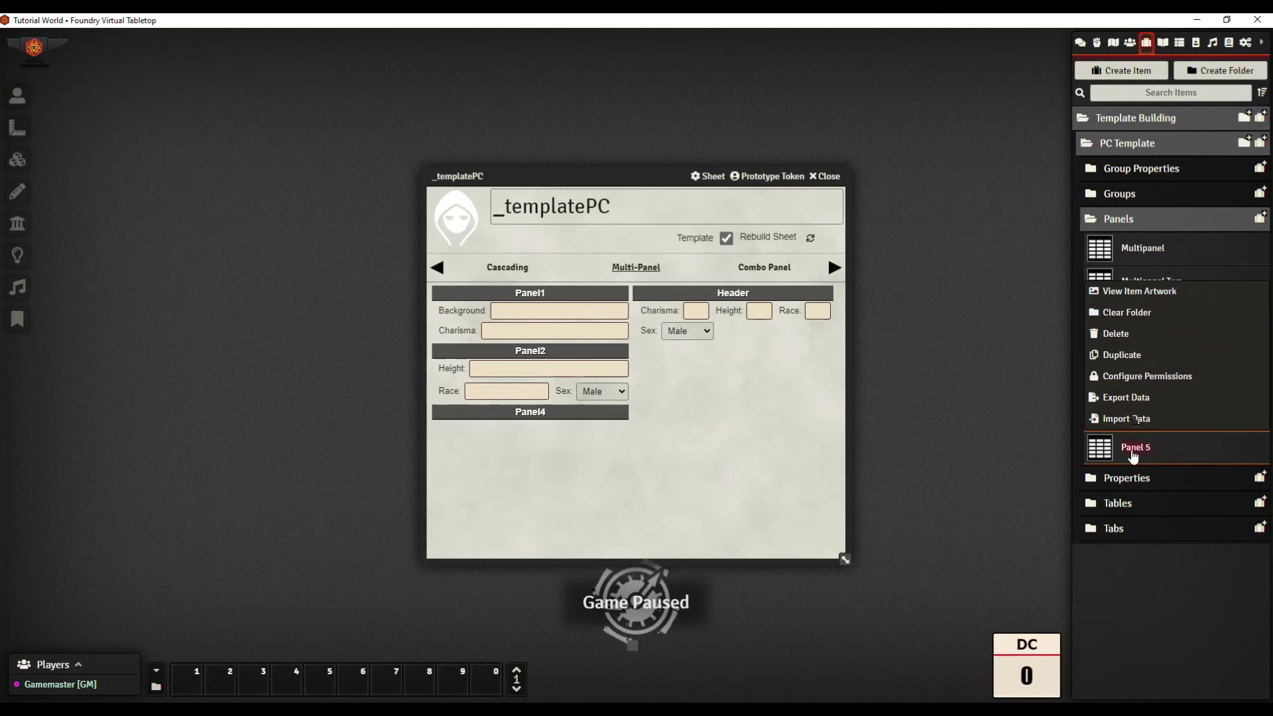
{"action": "left_click", "coordinate": [1132, 360]}
Step: Open the copy of Panel 5 and rename it as Panel 6
{"action": "left_click", "coordinate": [1173, 482]}
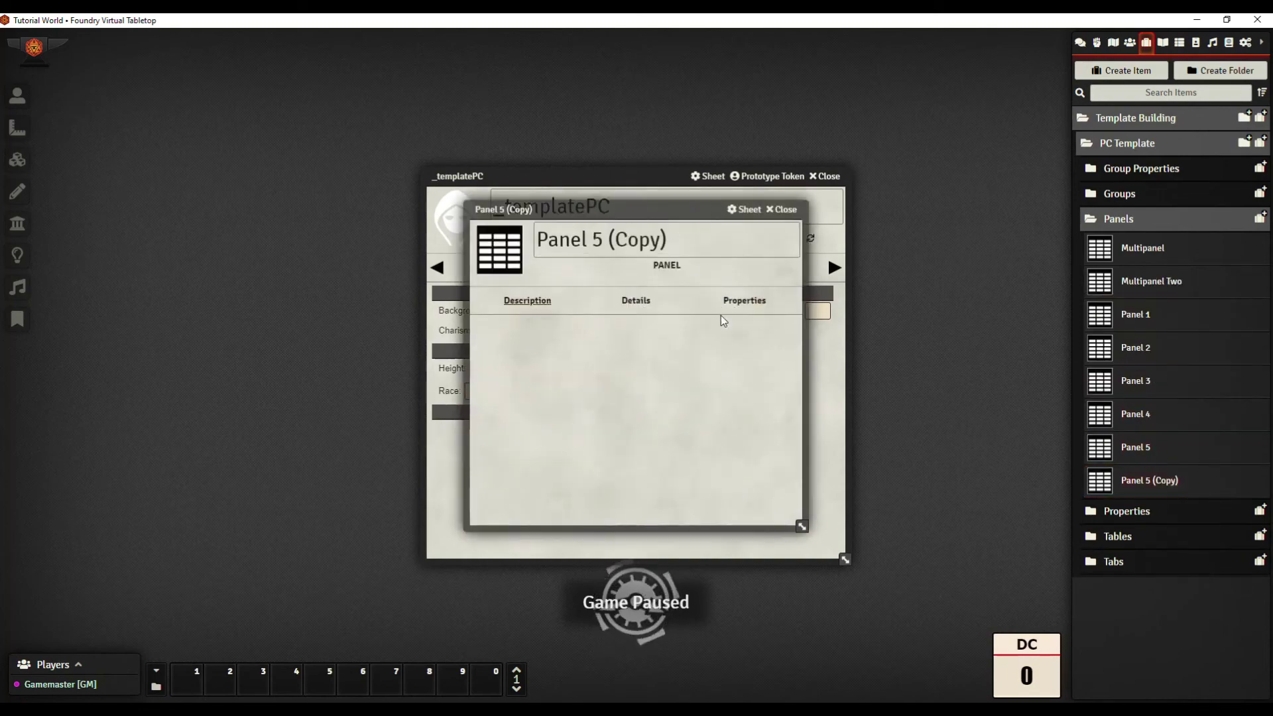
{"action": "key", "text": "ctrl+shift+Left"}
{"action": "key", "text": "ctrl+shift+Left"}
{"action": "key", "text": "ctrl+shift+Left"}
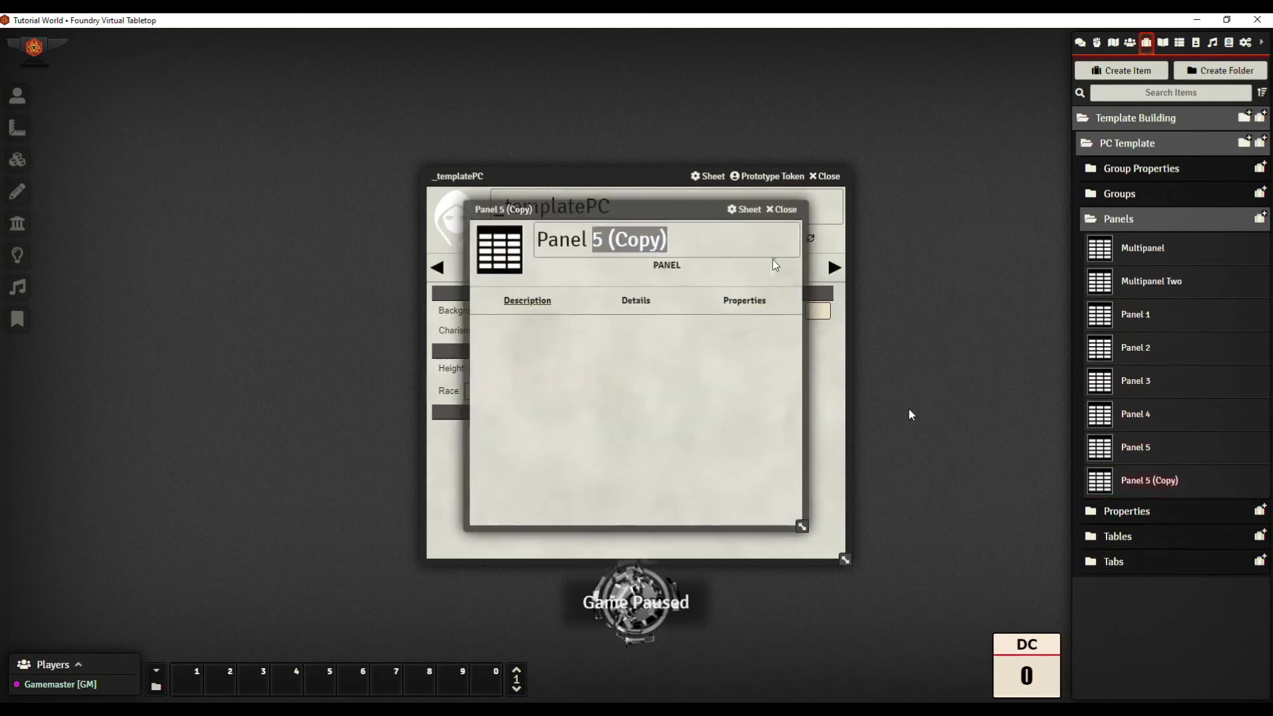
{"action": "type", "text": "6"}
{"action": "key", "text": "Return"}
Step: Set Panel 6's panel key to panel6 and its columns to 1, and close the item
{"action": "left_click", "coordinate": [637, 302]}
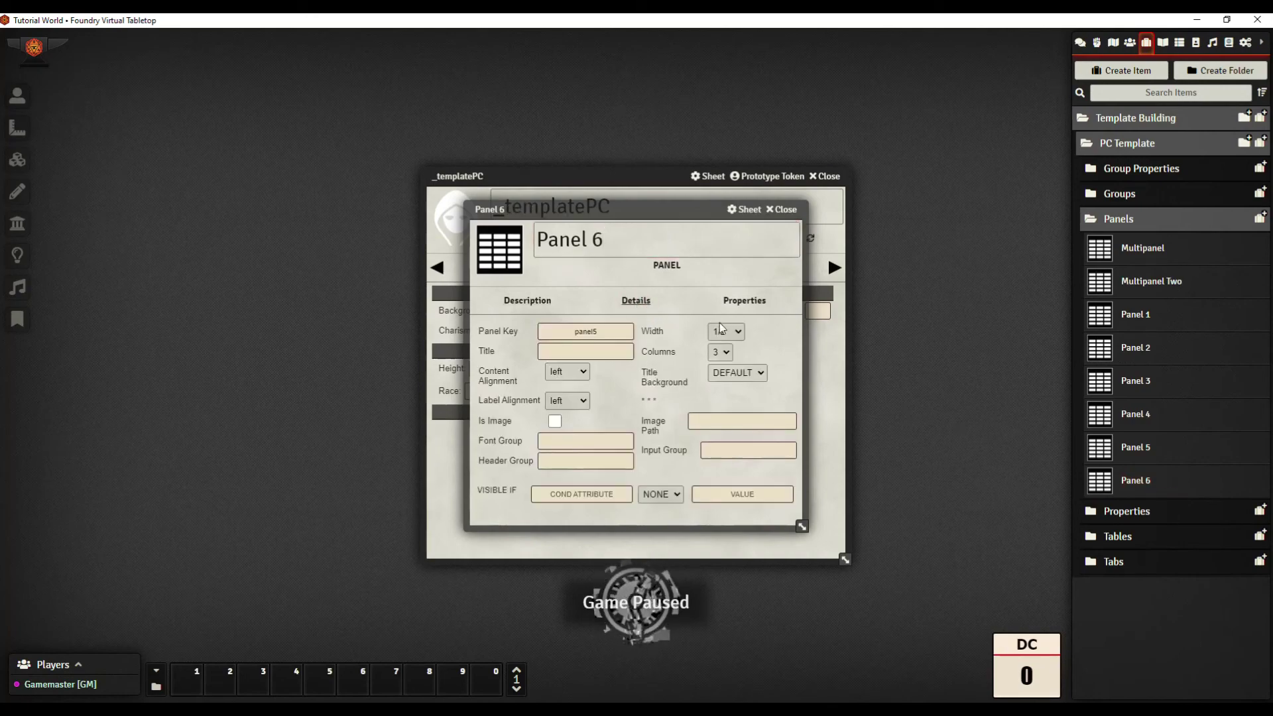
{"action": "left_click", "coordinate": [616, 335]}
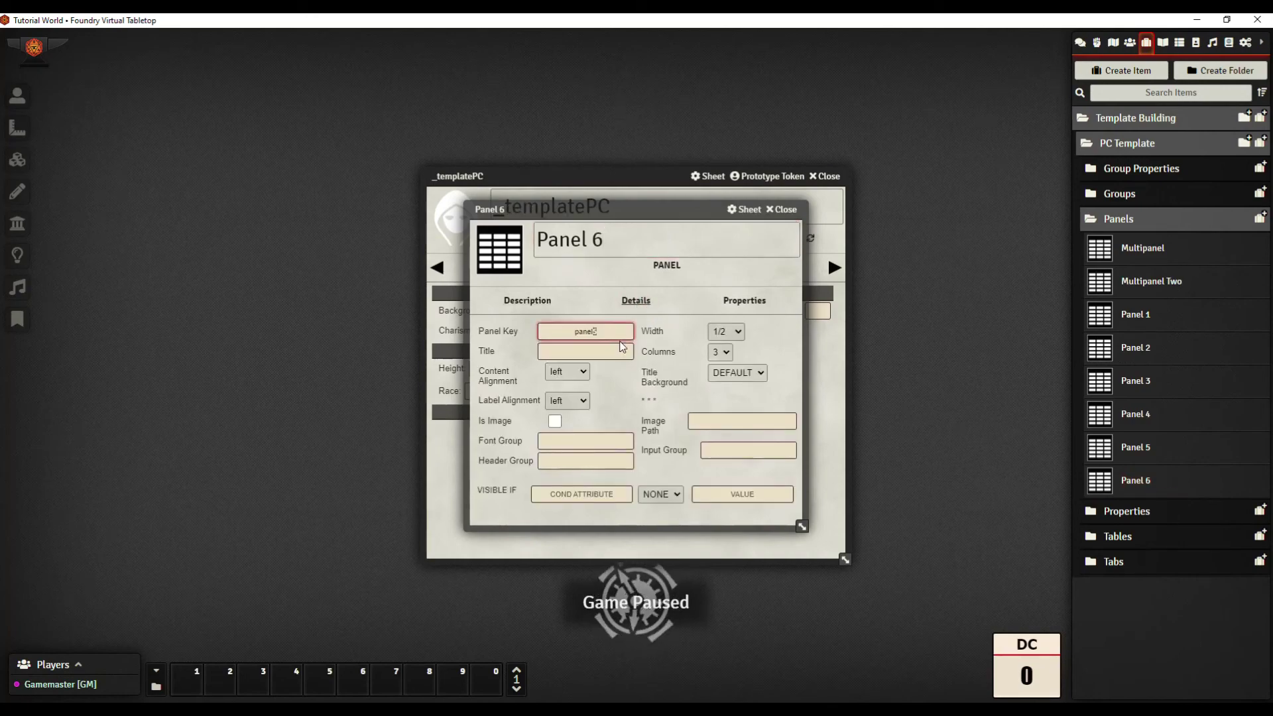
{"action": "key", "text": "BackSpace"}
{"action": "type", "text": "6"}
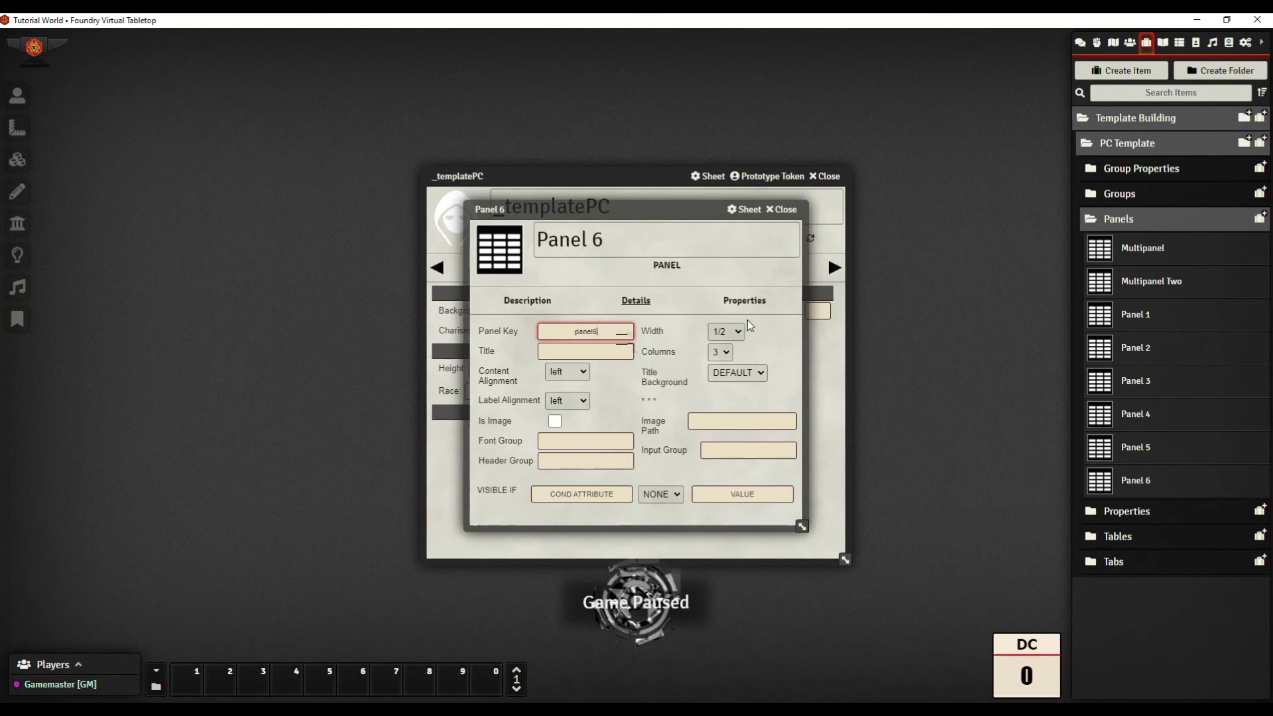
{"action": "left_click", "coordinate": [722, 353]}
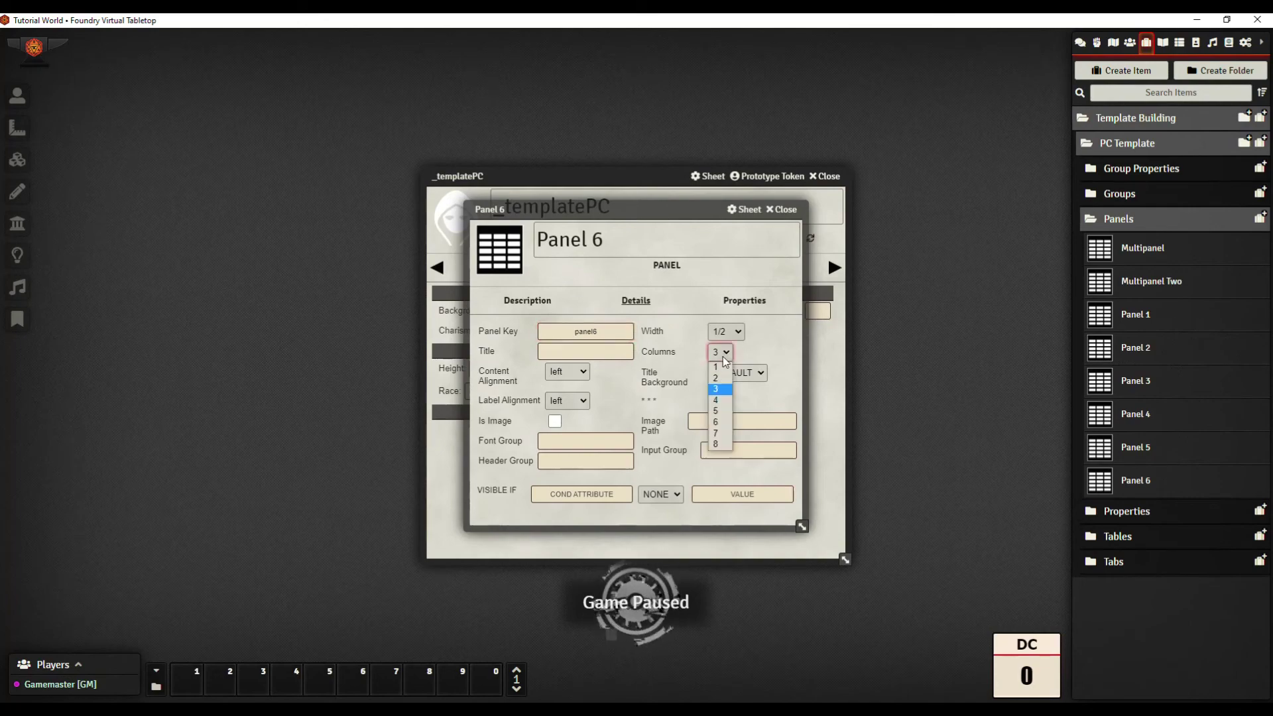
{"action": "left_click", "coordinate": [719, 366]}
{"action": "left_click", "coordinate": [782, 209]}
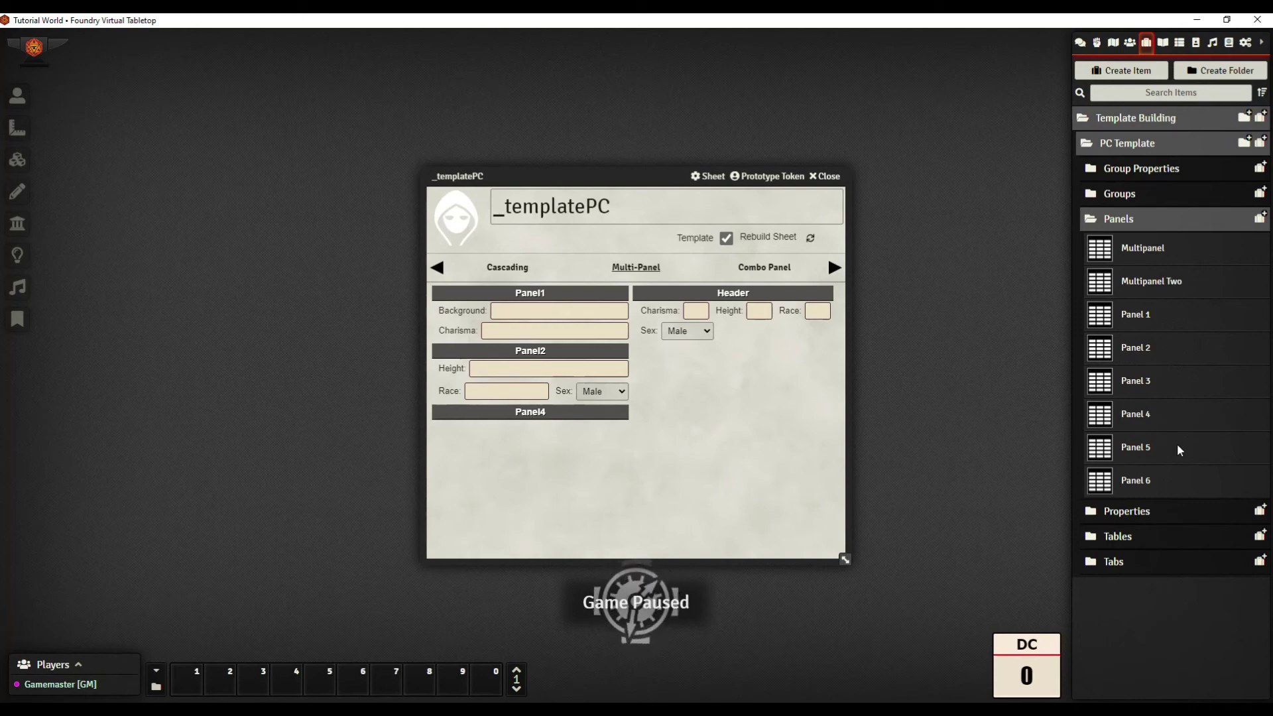
Step: Add Panel 6 to the panels of Multipanel Two and reopen the _templatePC actor
{"action": "left_click", "coordinate": [1166, 282]}
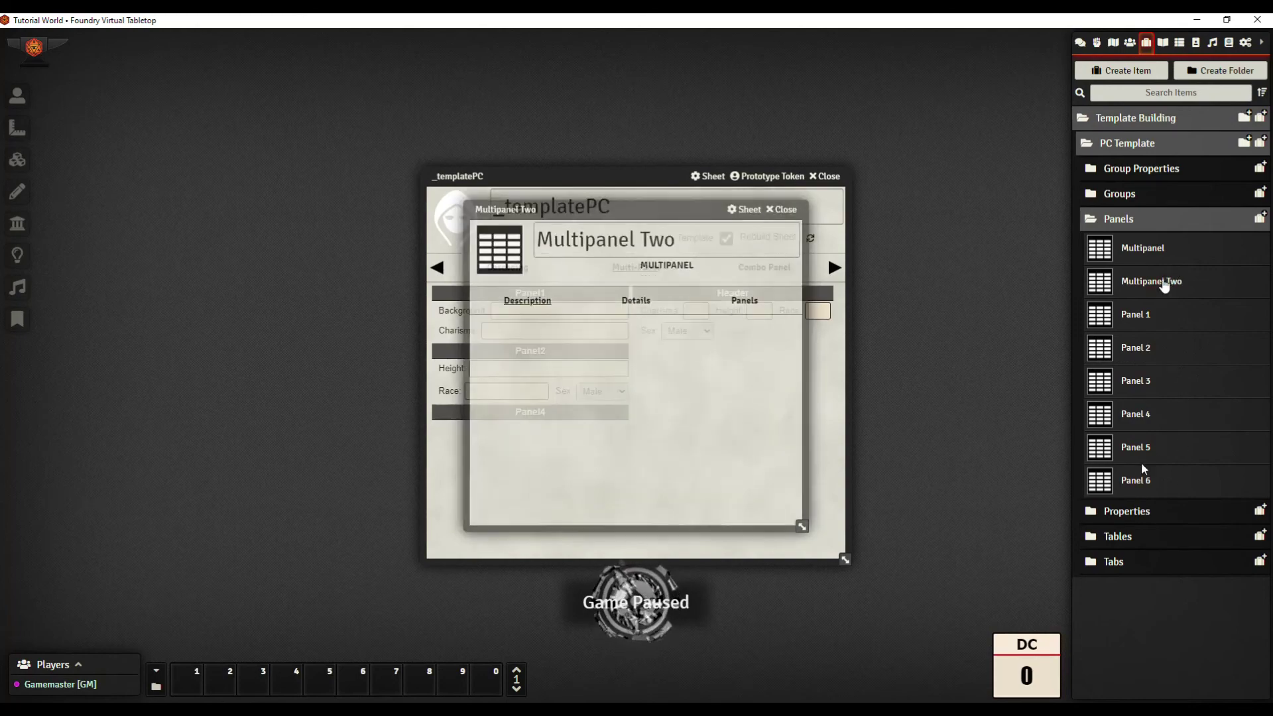
{"action": "left_click_drag", "start_coordinate": [1139, 486], "coordinate": [616, 394]}
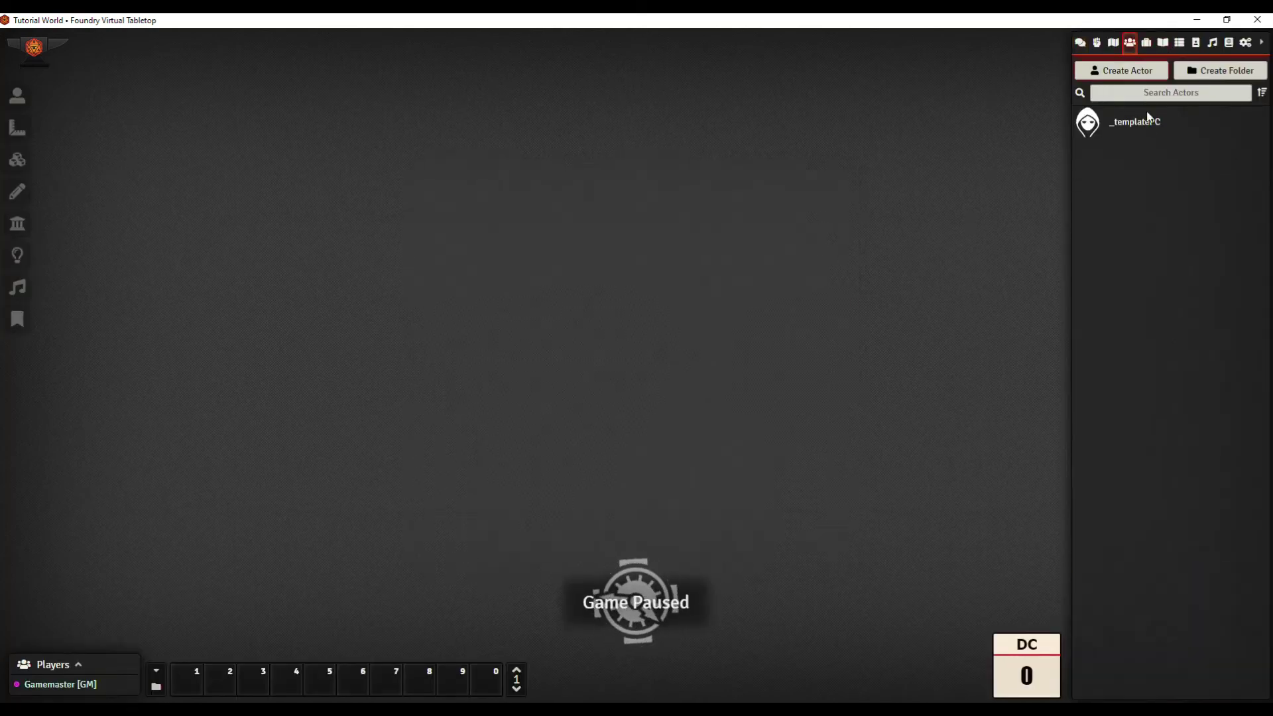
{"action": "left_click", "coordinate": [1128, 130]}
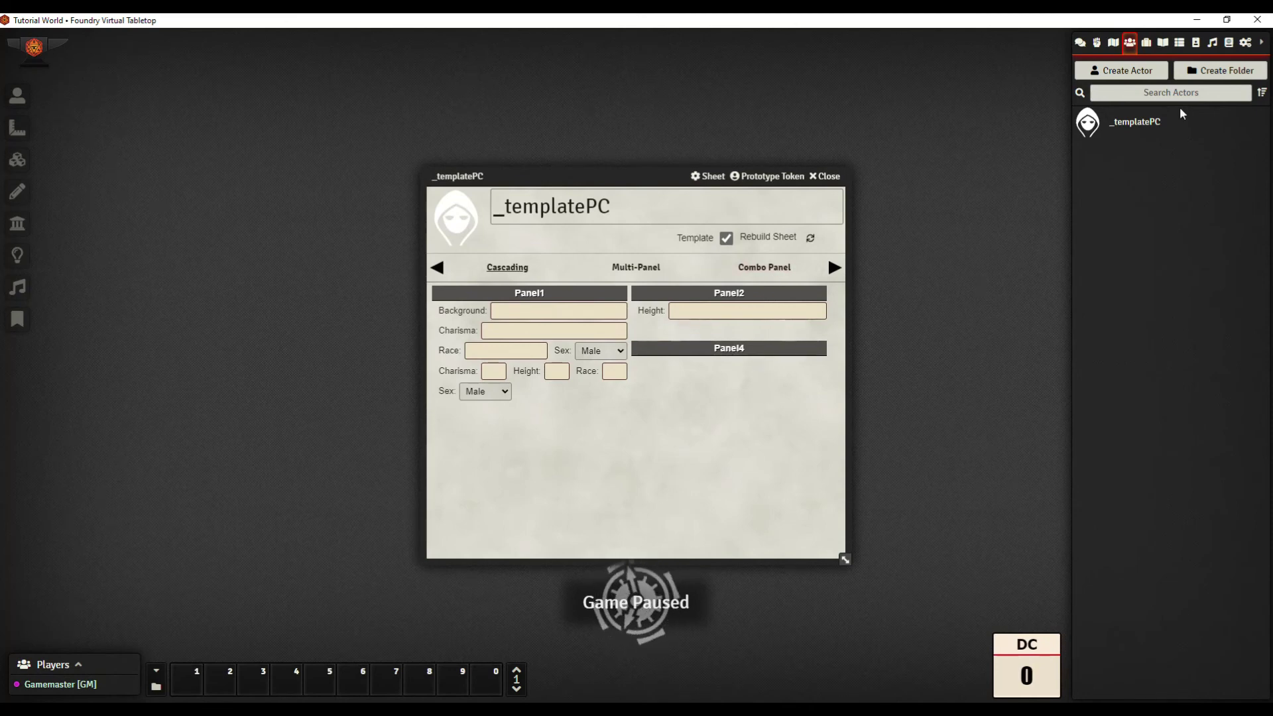
Step: Open Panel 6 from the Panels folder, set its title to Panel6 and close the item
{"action": "left_click", "coordinate": [1145, 41]}
{"action": "left_click", "coordinate": [1133, 119]}
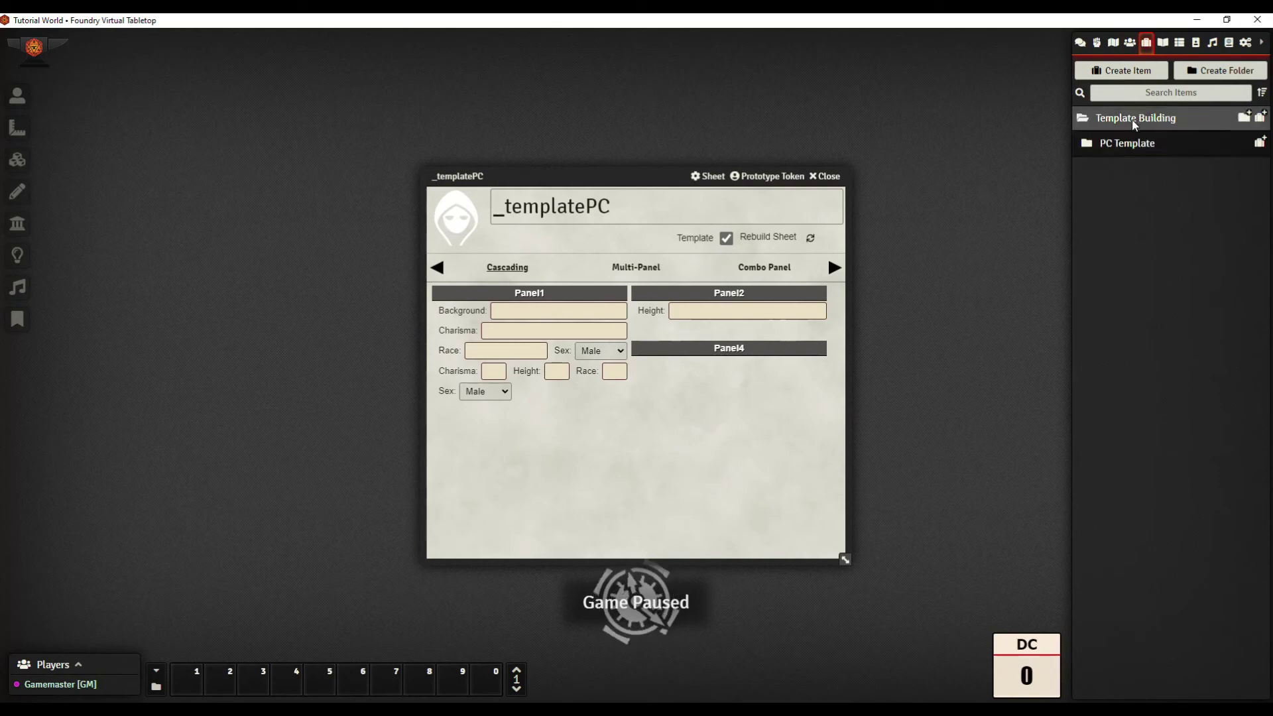
{"action": "left_click", "coordinate": [1152, 153]}
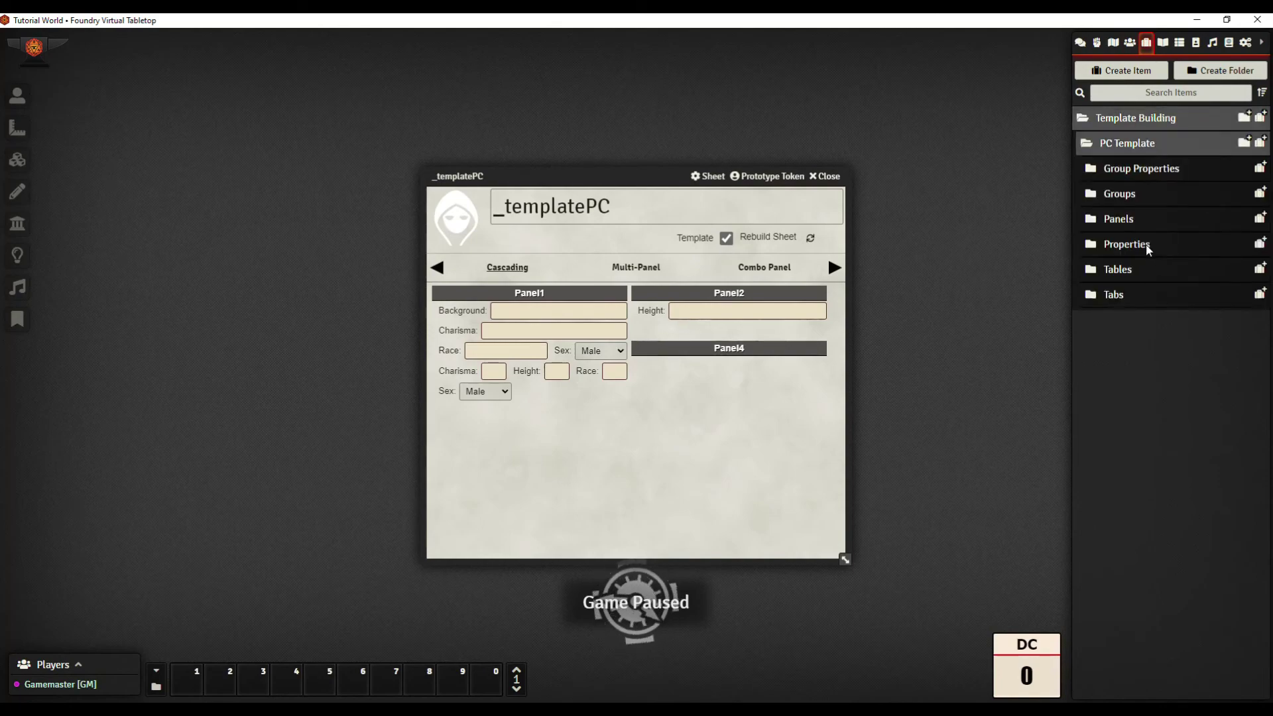
{"action": "left_click", "coordinate": [1145, 220]}
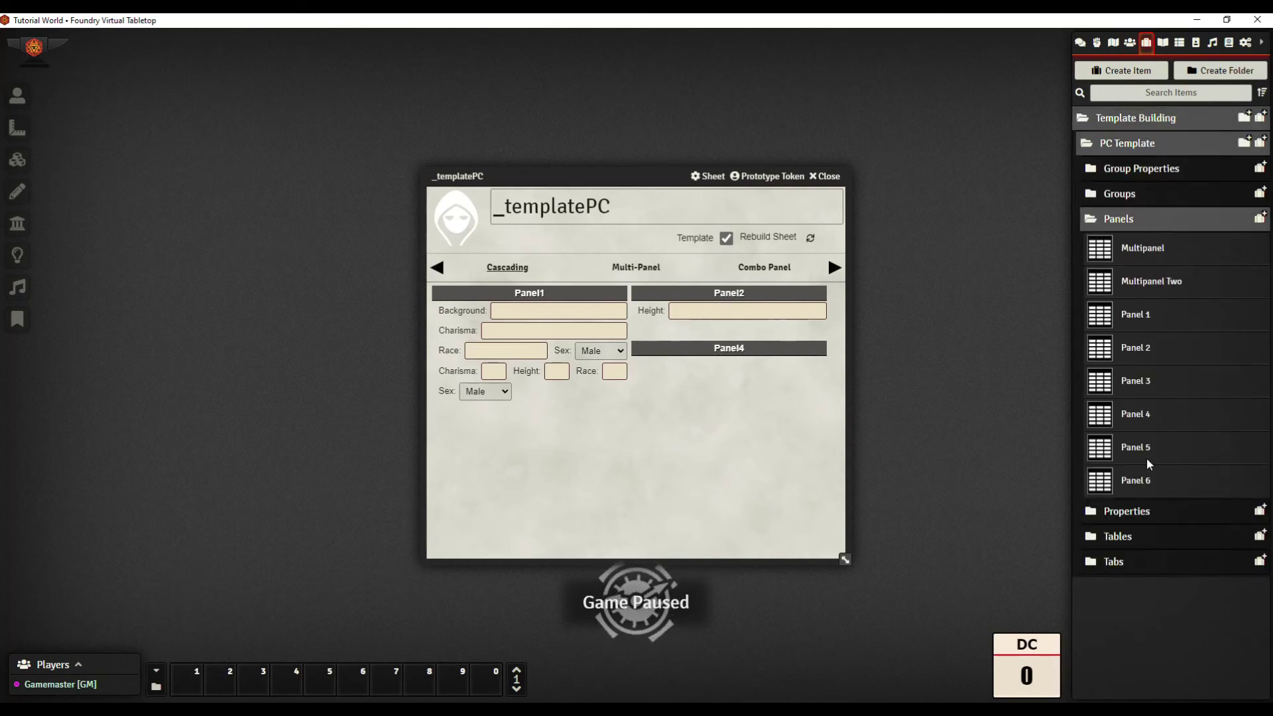
{"action": "left_click", "coordinate": [1140, 482]}
{"action": "left_click", "coordinate": [634, 298]}
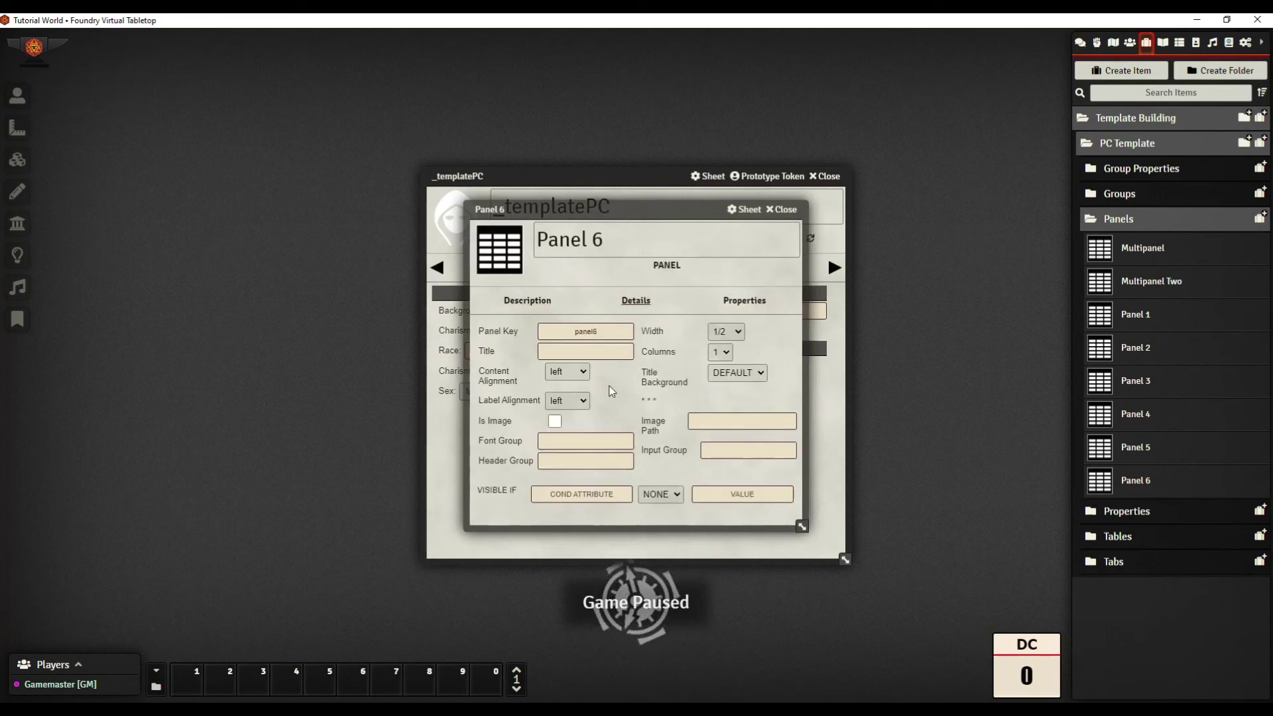
{"action": "left_click", "coordinate": [588, 353]}
{"action": "type", "text": "P"}
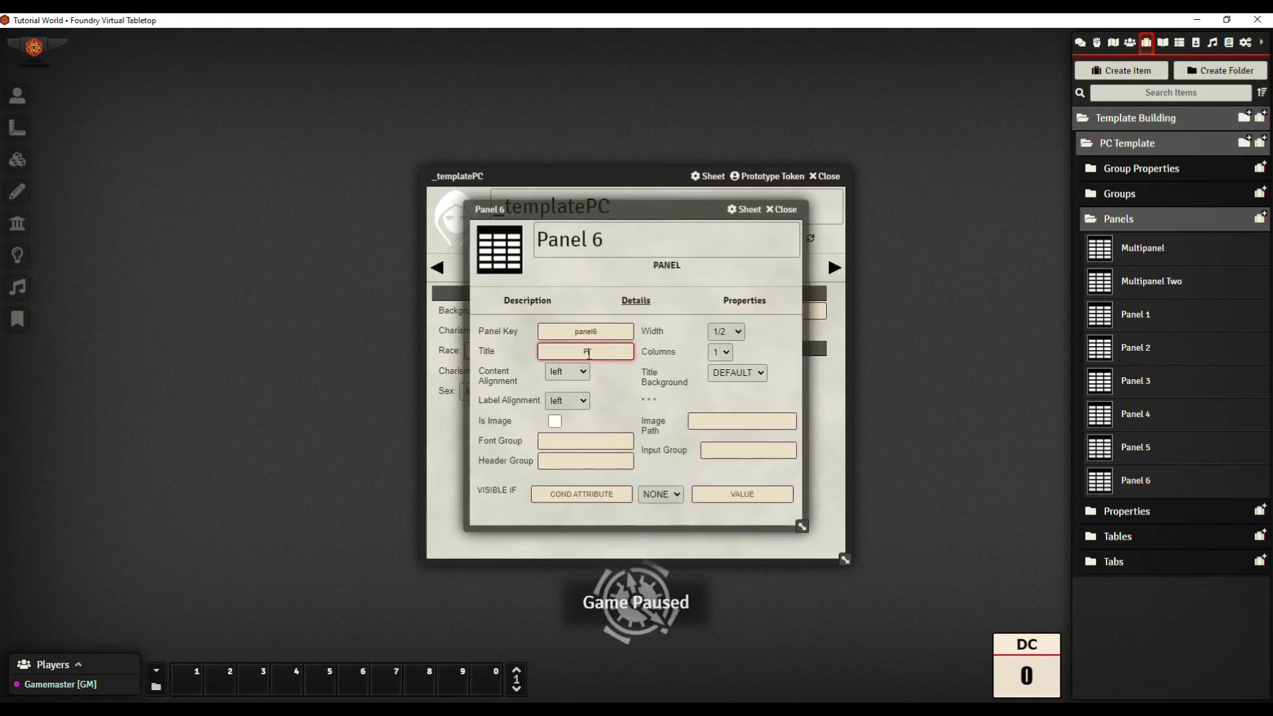
{"action": "type", "text": "anel6"}
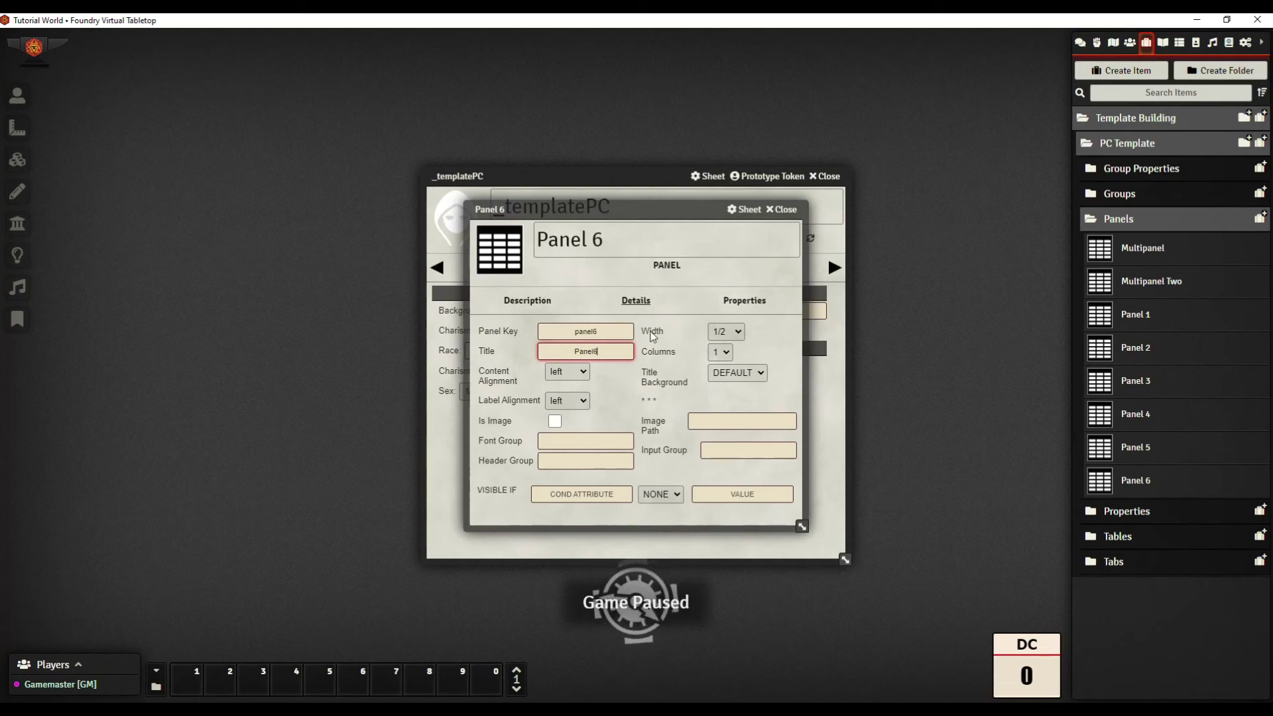
{"action": "left_click", "coordinate": [782, 210]}
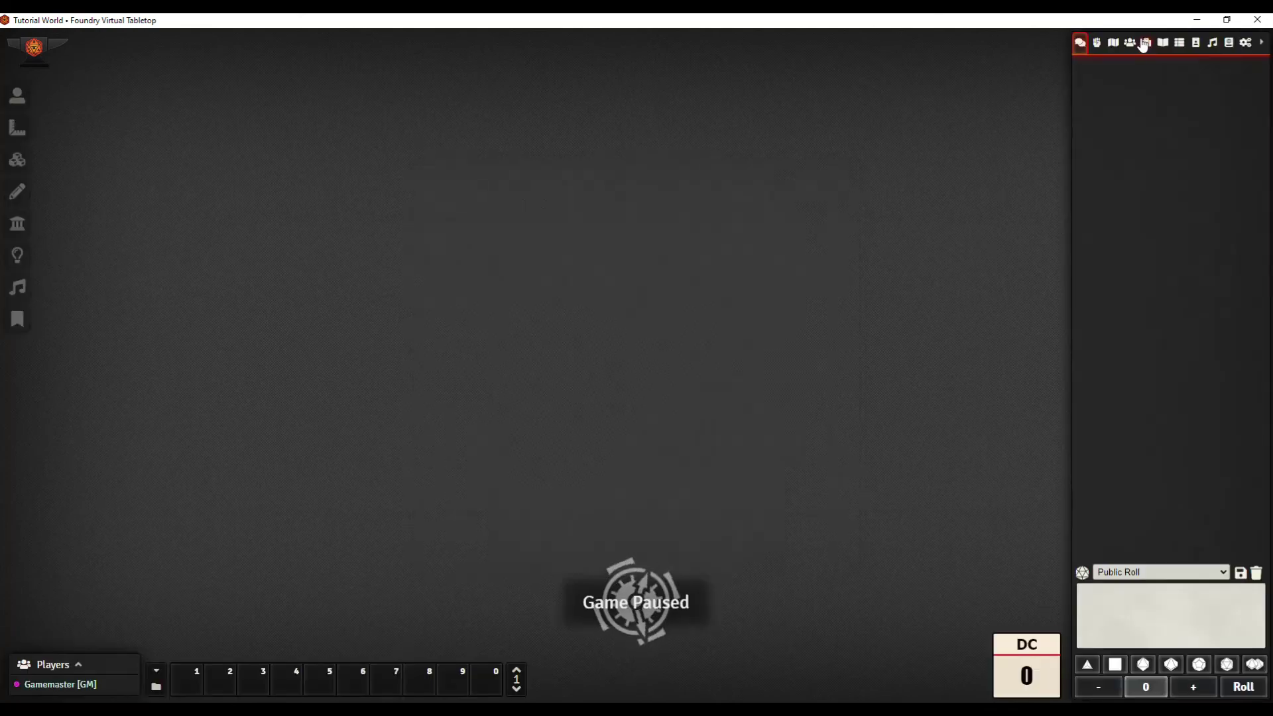
Step: Reopen the _templatePC actor and check its Multi-Panel and Combo Panel tabs
{"action": "left_click", "coordinate": [1135, 42]}
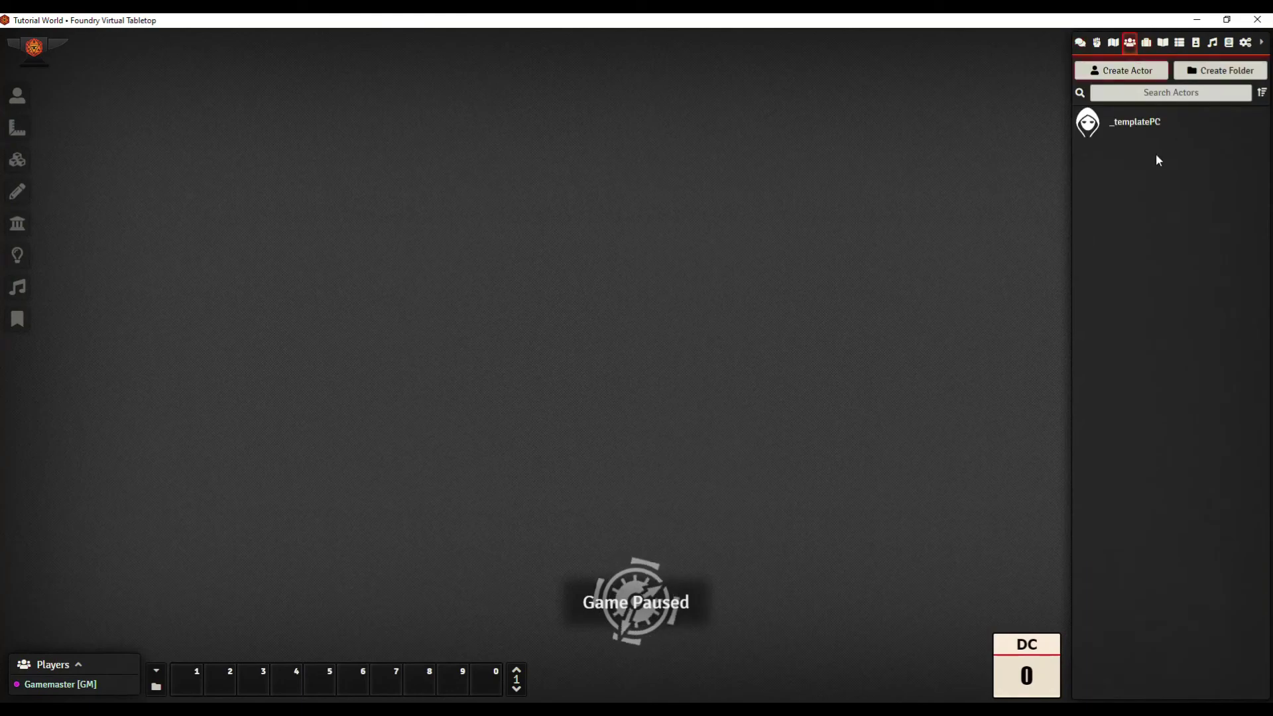
{"action": "left_click", "coordinate": [1149, 122]}
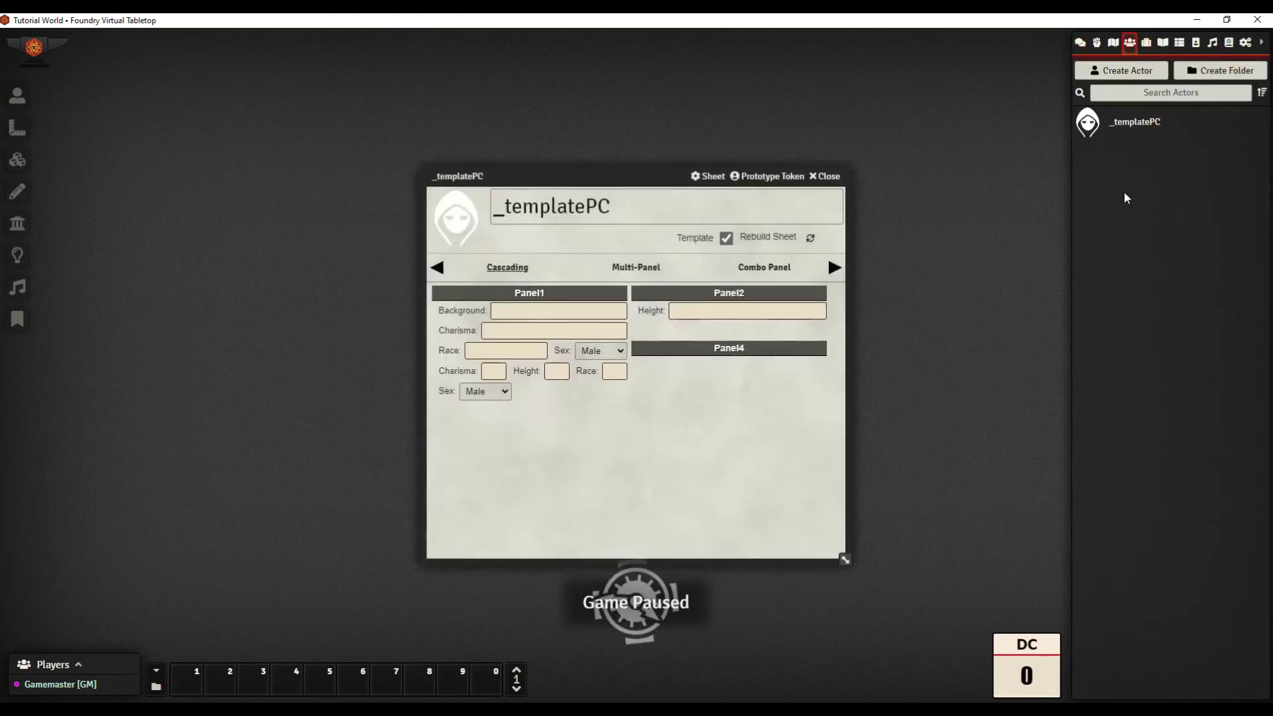
{"action": "left_click", "coordinate": [649, 273]}
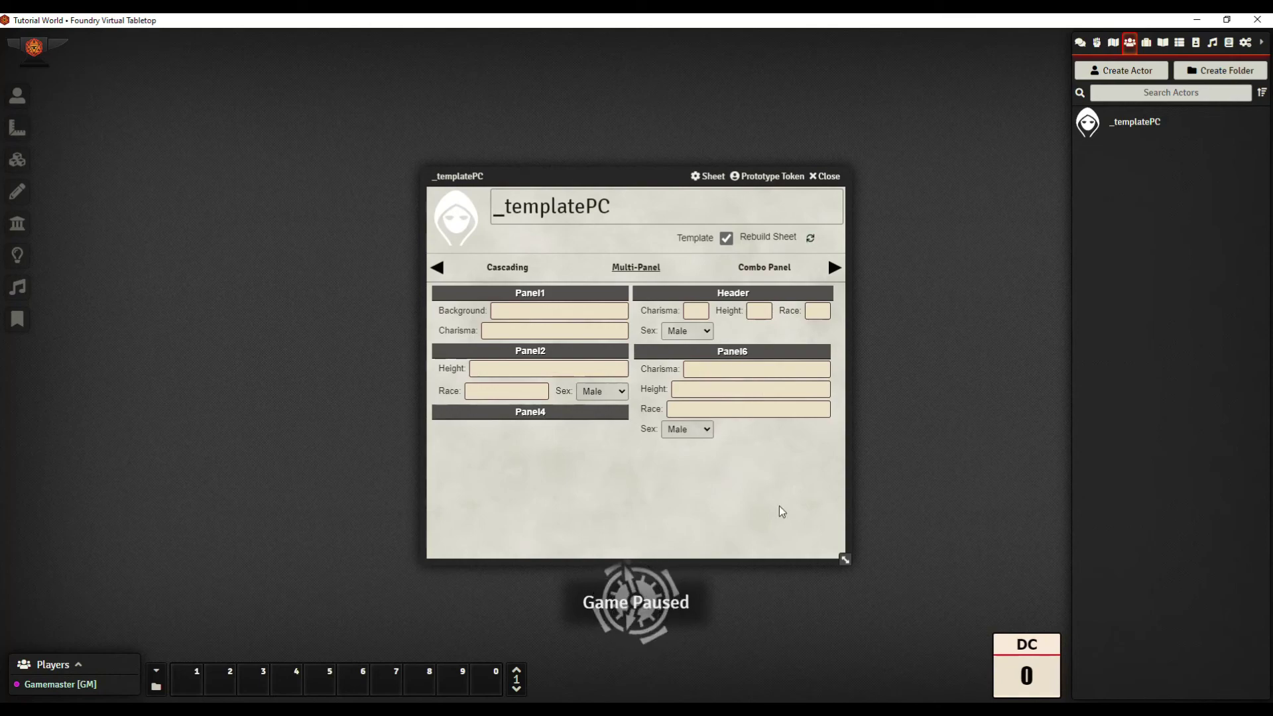
{"action": "left_click", "coordinate": [764, 267]}
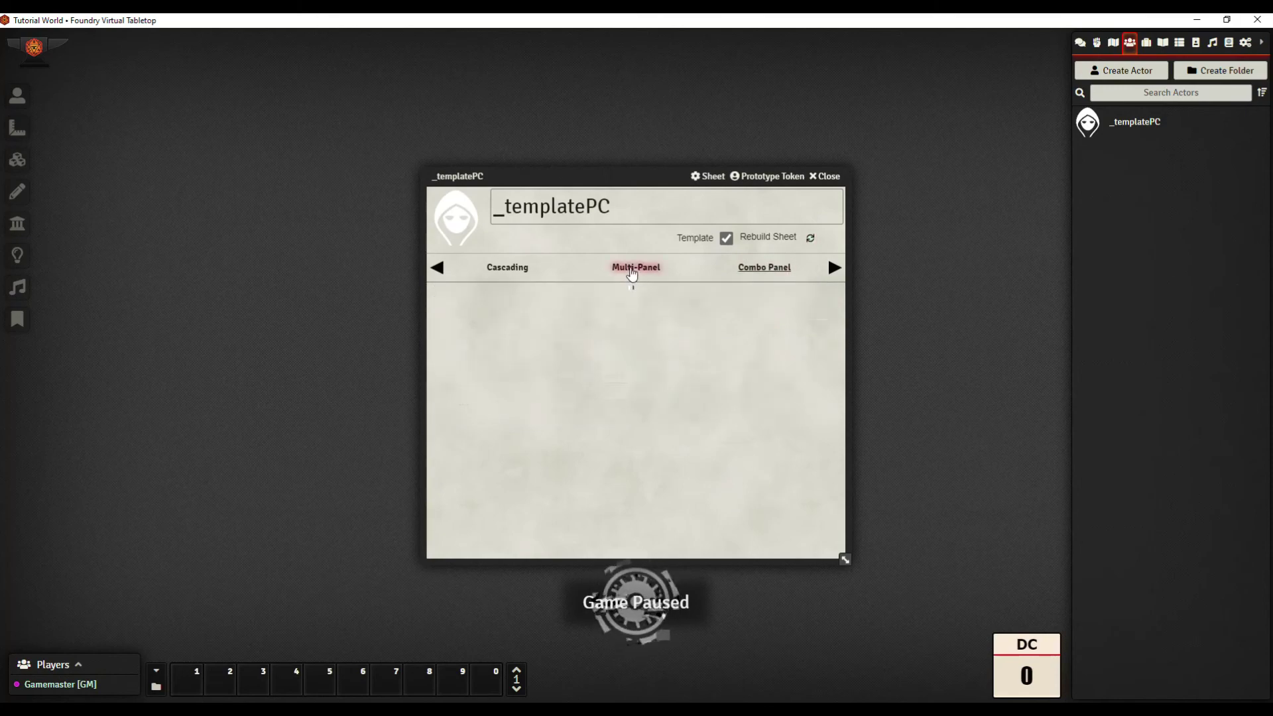
{"action": "left_click", "coordinate": [634, 271]}
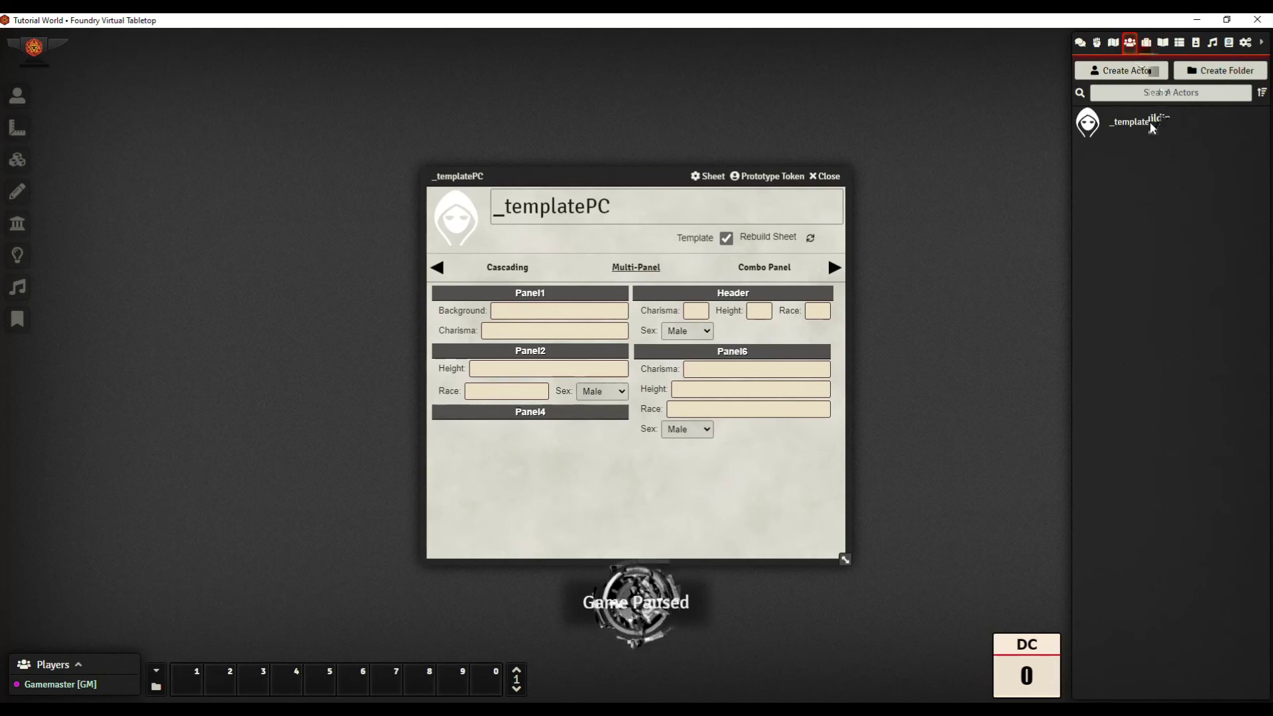
Step: Create a new panel item named Standard in the Panels folder of PC Template
{"action": "left_click", "coordinate": [1146, 42]}
{"action": "left_click", "coordinate": [1139, 145]}
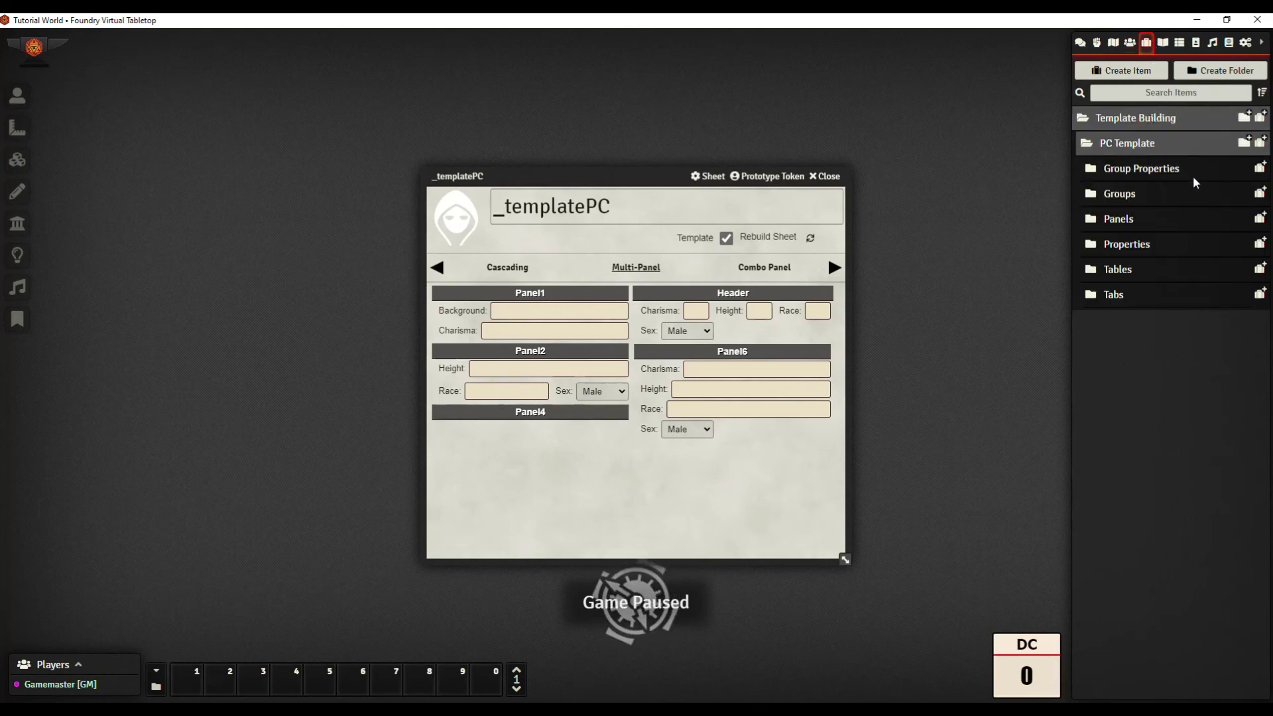
{"action": "left_click", "coordinate": [1139, 226]}
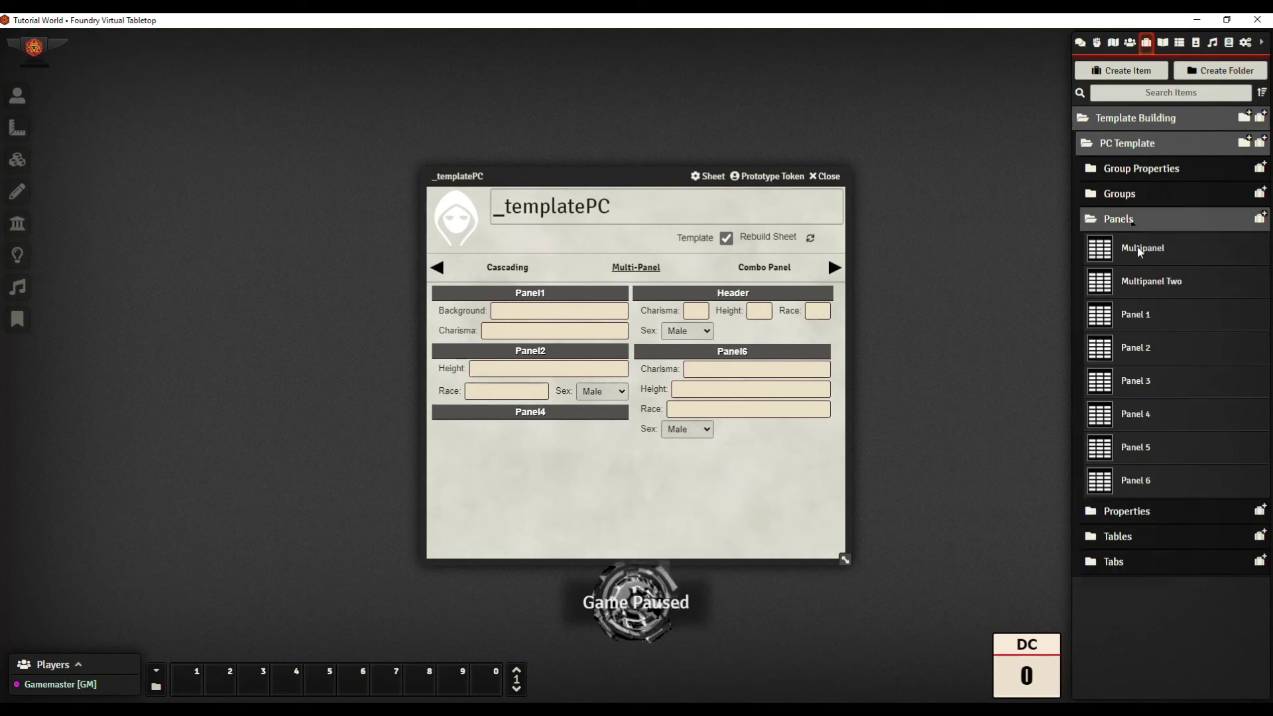
{"action": "left_click", "coordinate": [1260, 218]}
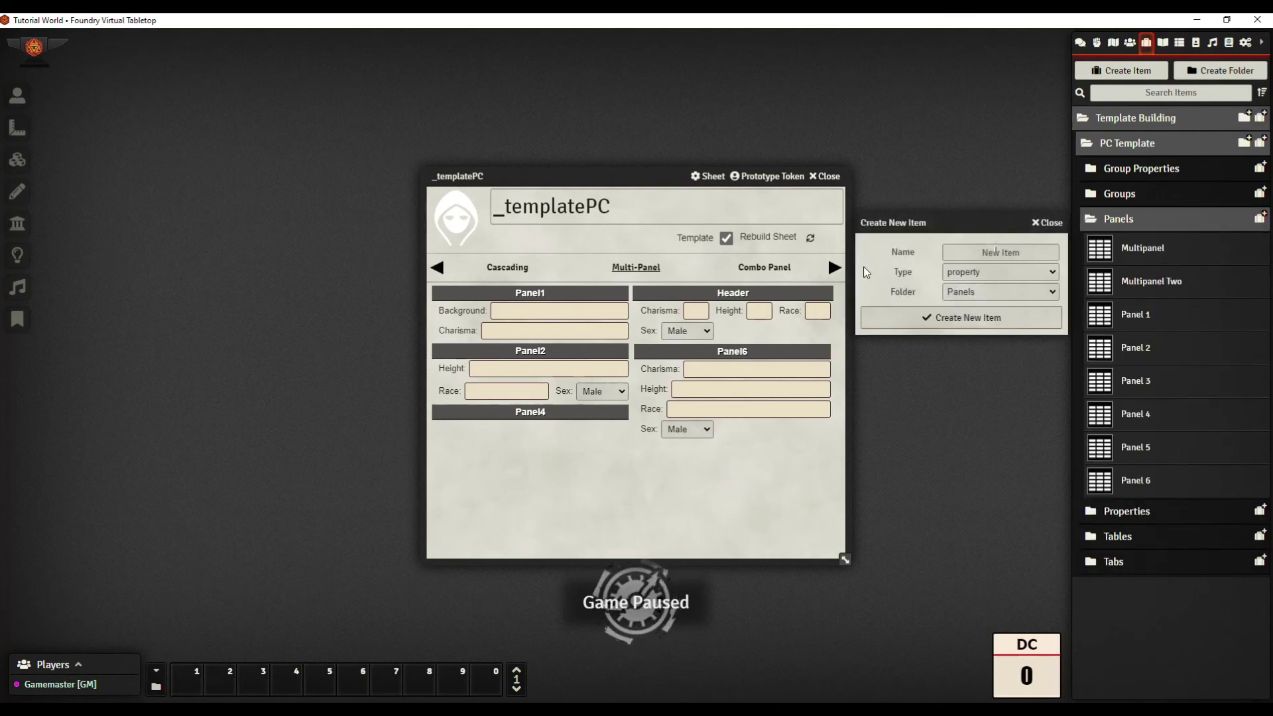
{"action": "left_click", "coordinate": [995, 252]}
{"action": "type", "text": "Stand"}
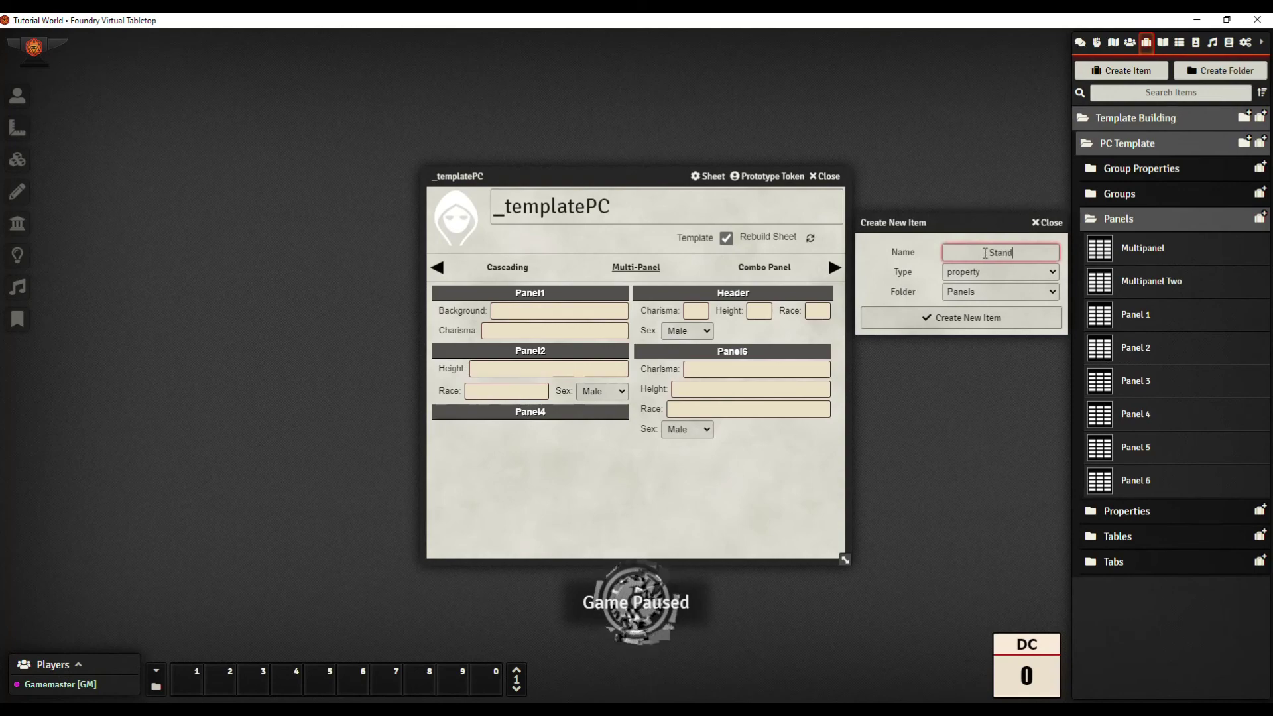
{"action": "type", "text": "ard"}
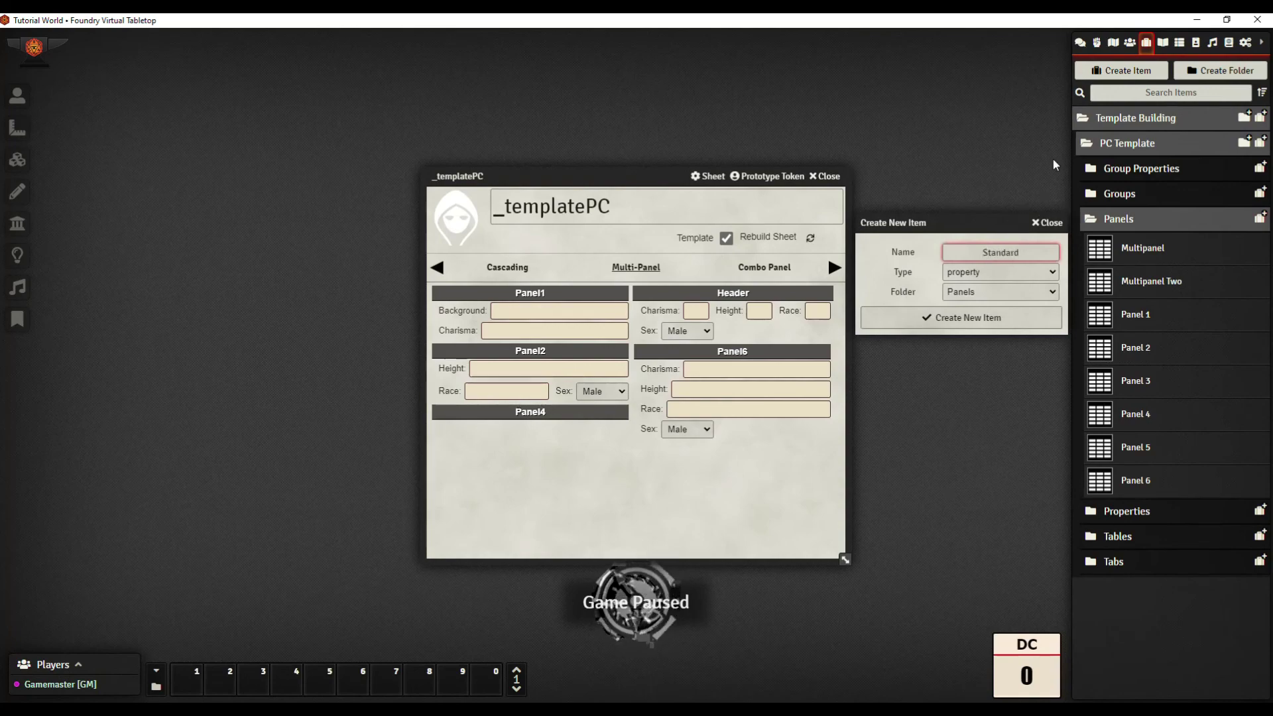
{"action": "left_click", "coordinate": [999, 271]}
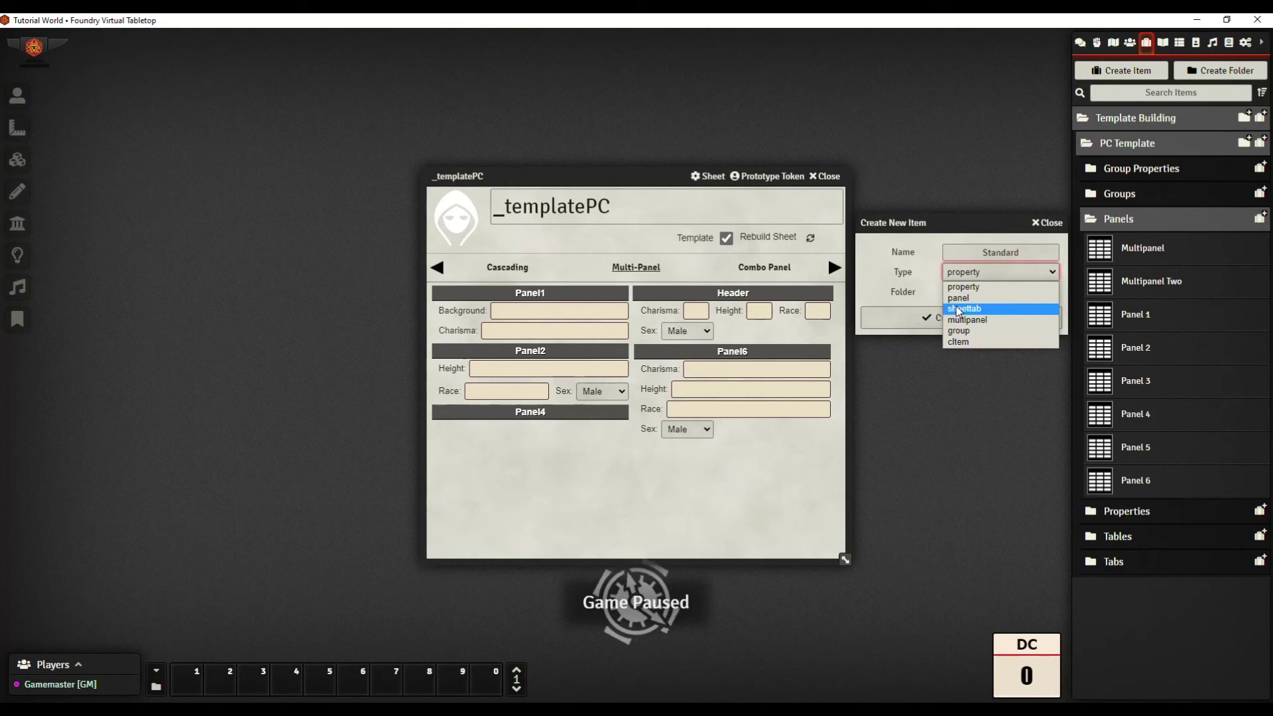
{"action": "left_click", "coordinate": [981, 297]}
{"action": "left_click", "coordinate": [984, 317]}
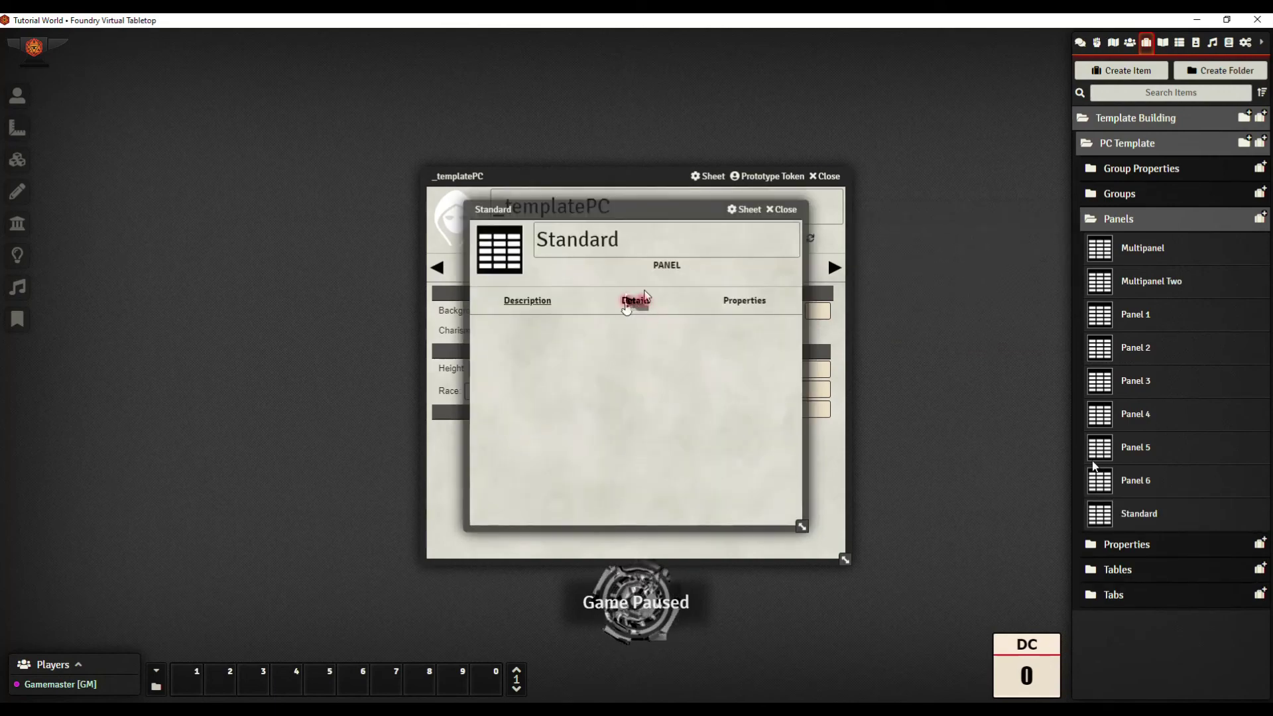
Step: Set the Standard panel's key to standardpanel and its title to Panel
{"action": "left_click", "coordinate": [630, 302]}
{"action": "left_click", "coordinate": [614, 330]}
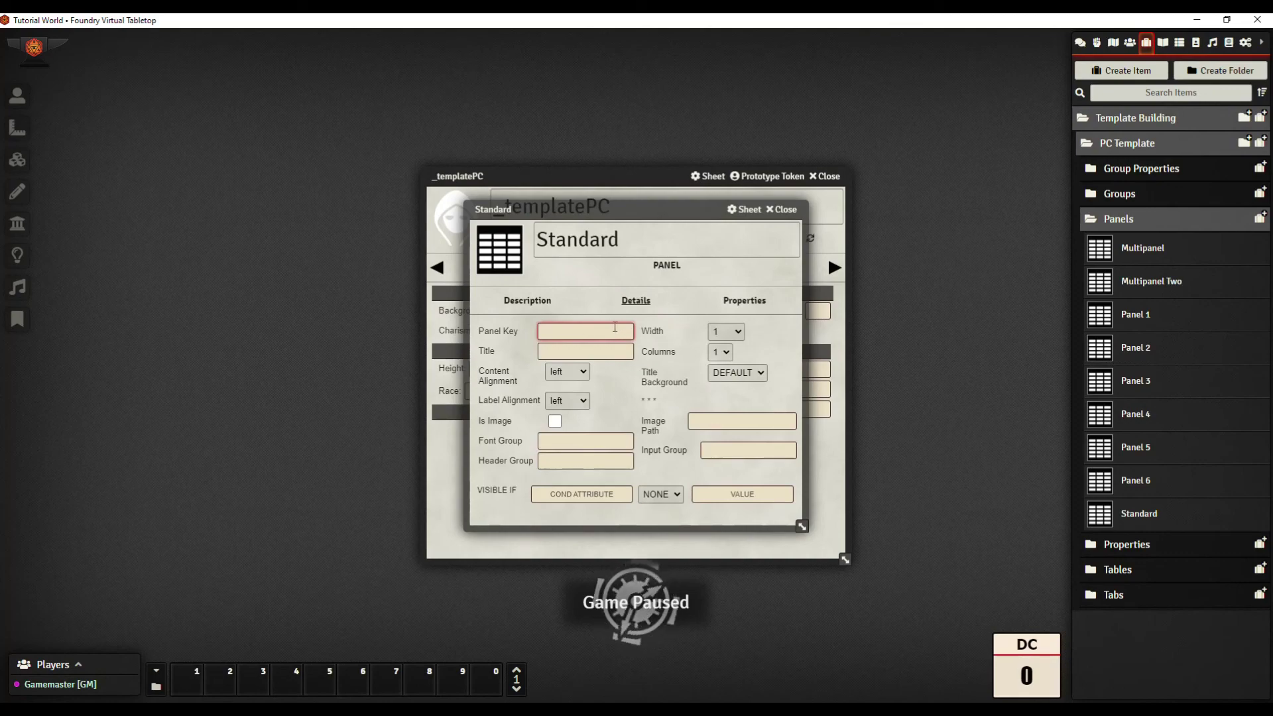
{"action": "type", "text": "pasnel"}
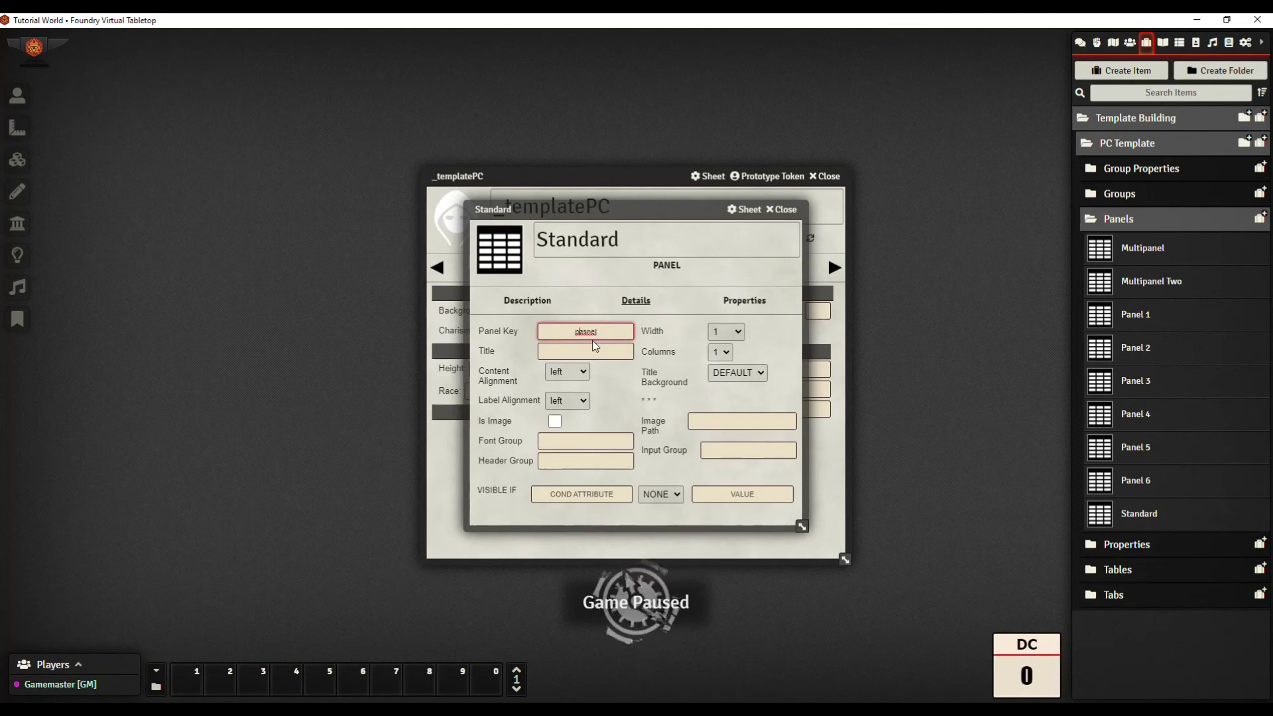
{"action": "key", "text": "Left"}
{"action": "key", "text": "Left"}
{"action": "key", "text": "Left"}
{"action": "key", "text": "BackSpace"}
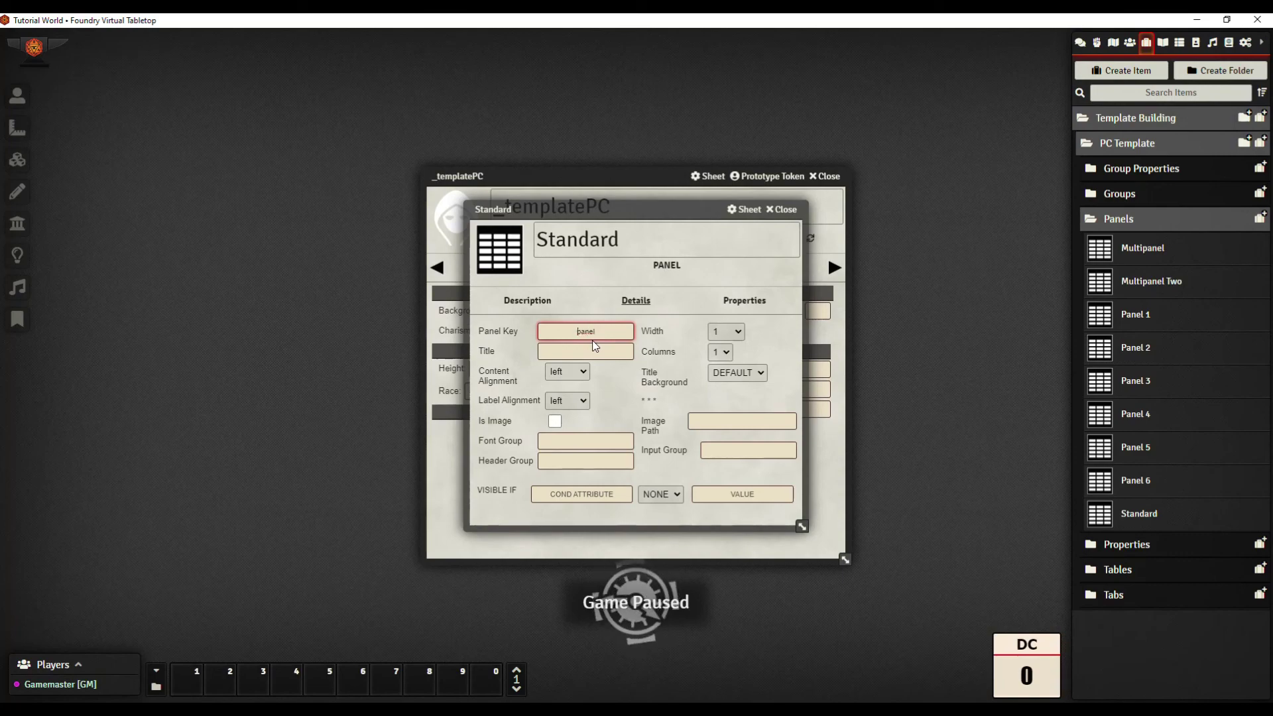
{"action": "key", "text": "Home"}
{"action": "type", "text": "standard"}
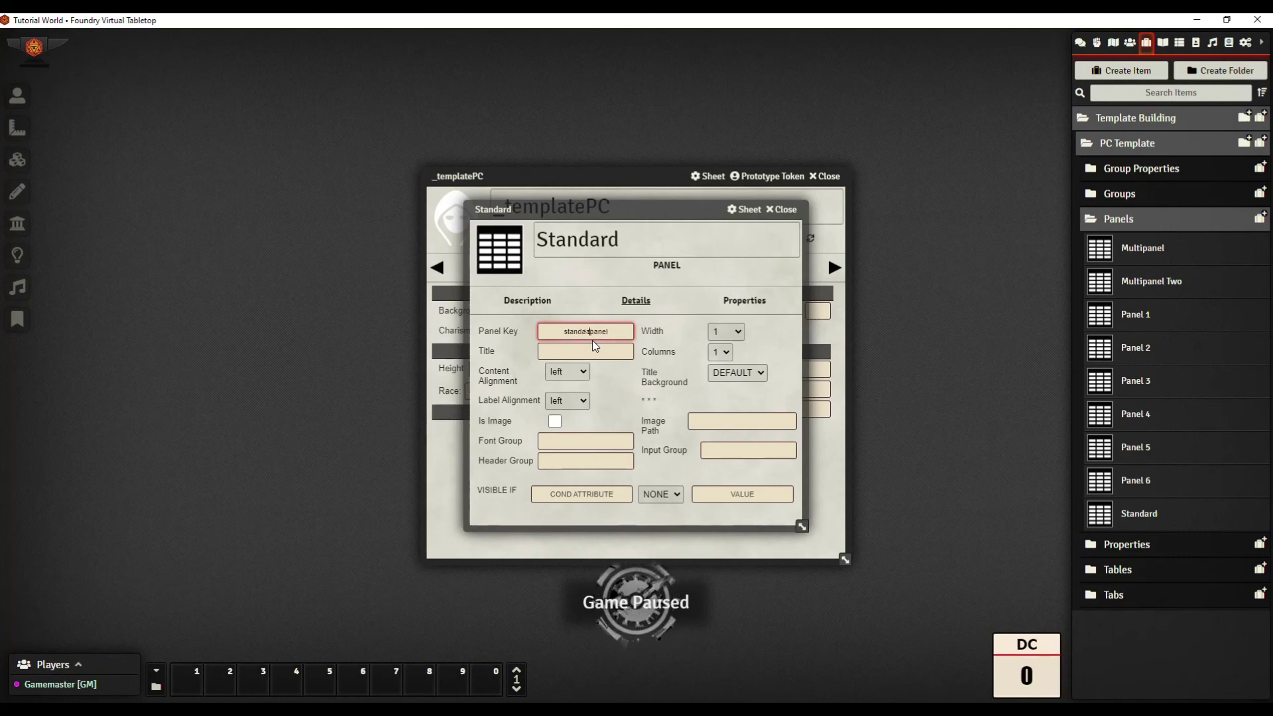
{"action": "left_click", "coordinate": [604, 352]}
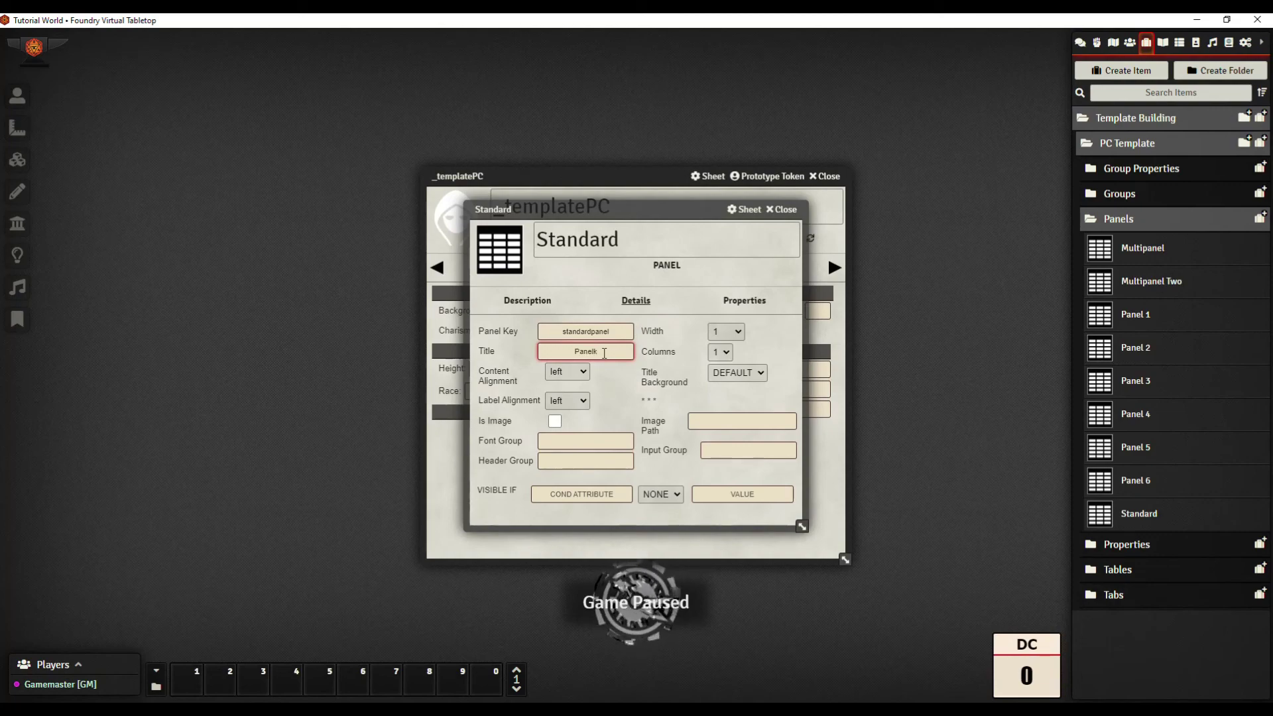
{"action": "key", "text": "BackSpace"}
Step: Set the Standard panel's width to 1/2 and its columns to 1, and close the item
{"action": "left_click", "coordinate": [737, 331]}
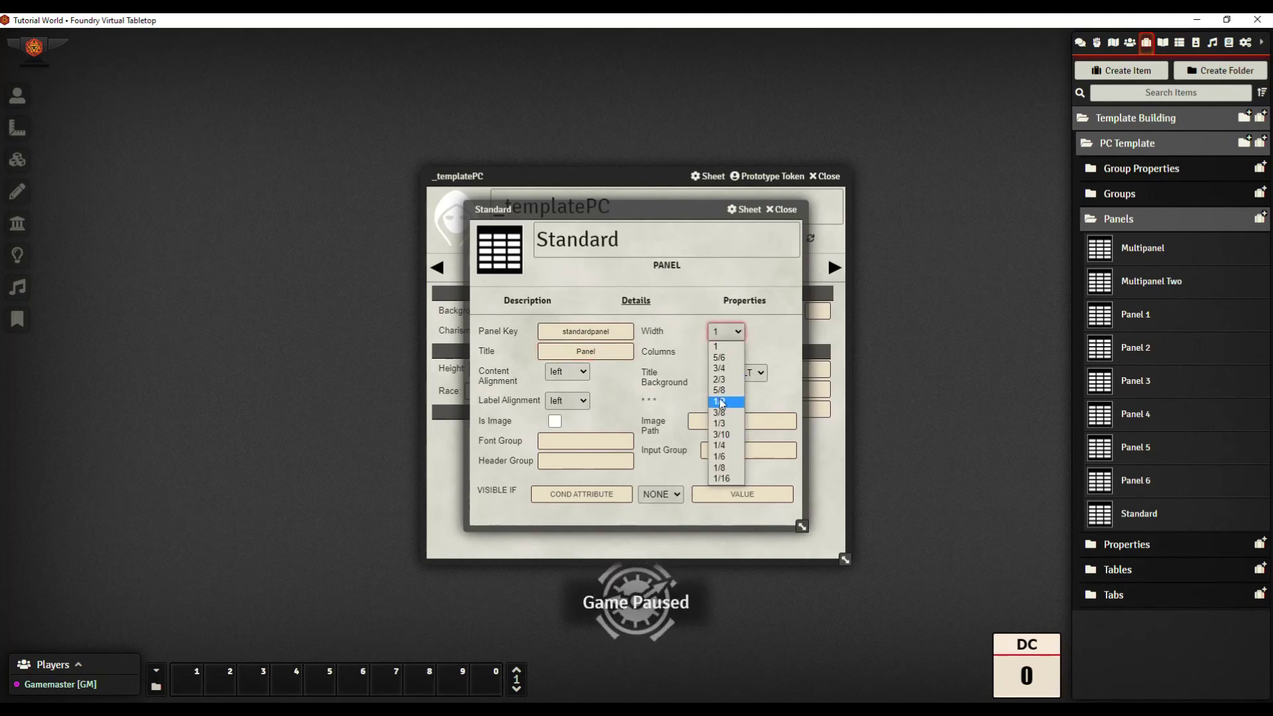
{"action": "left_click", "coordinate": [743, 397]}
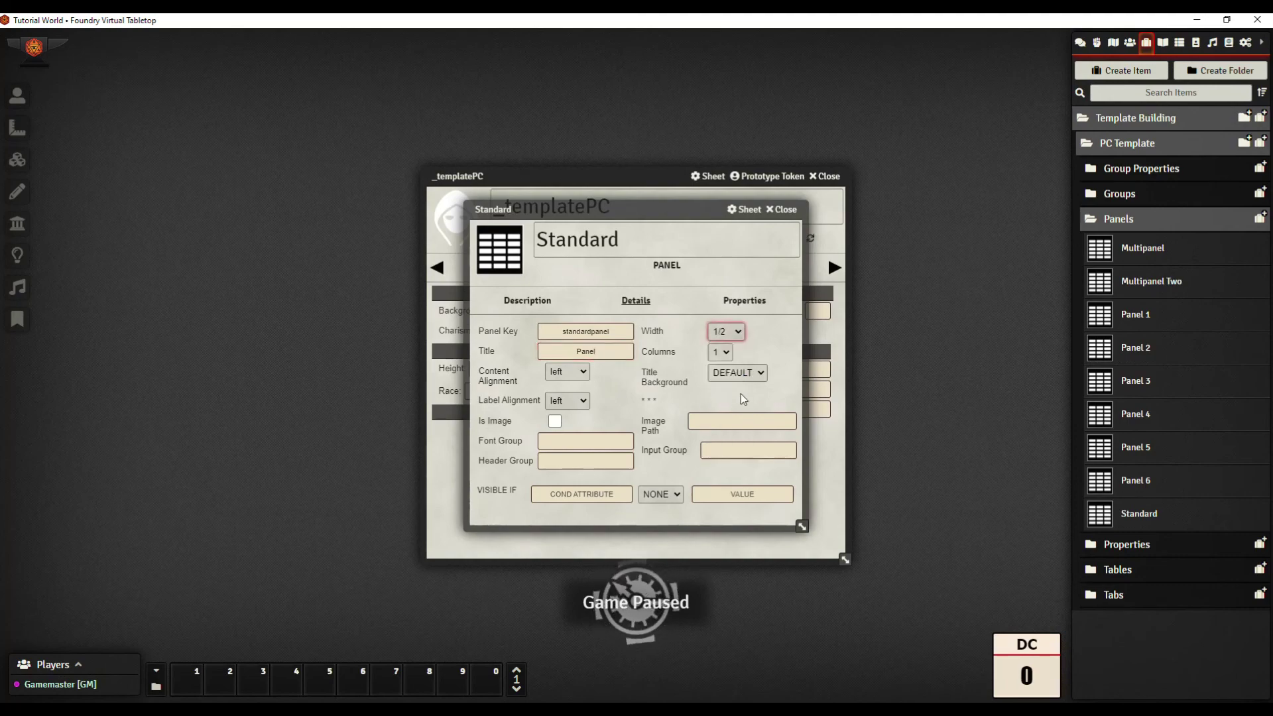
{"action": "left_click", "coordinate": [730, 354]}
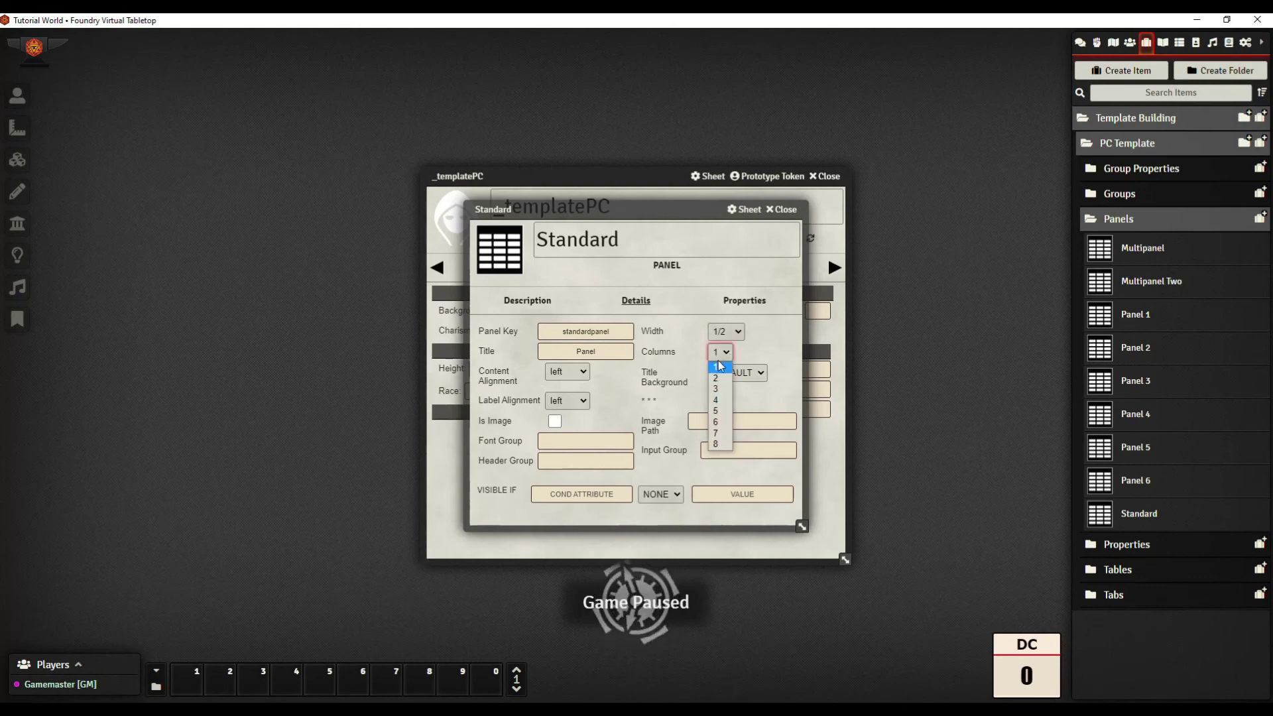
{"action": "left_click", "coordinate": [718, 364]}
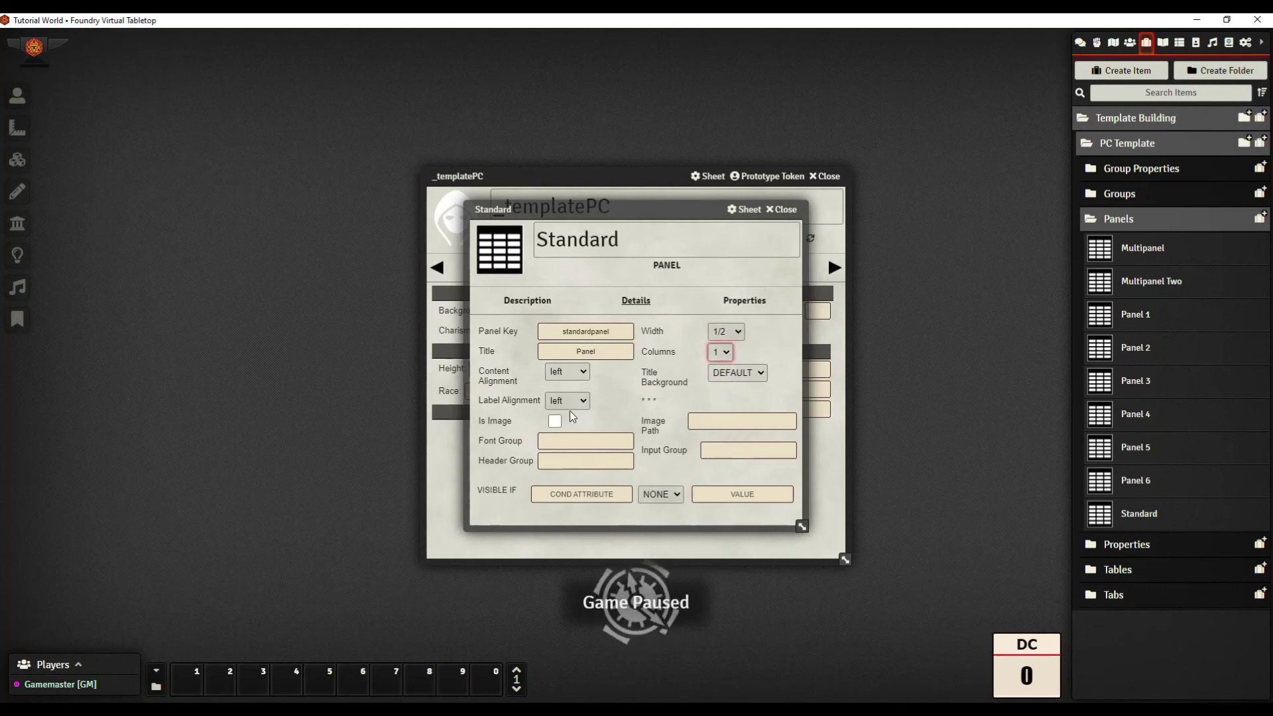
{"action": "left_click", "coordinate": [790, 211]}
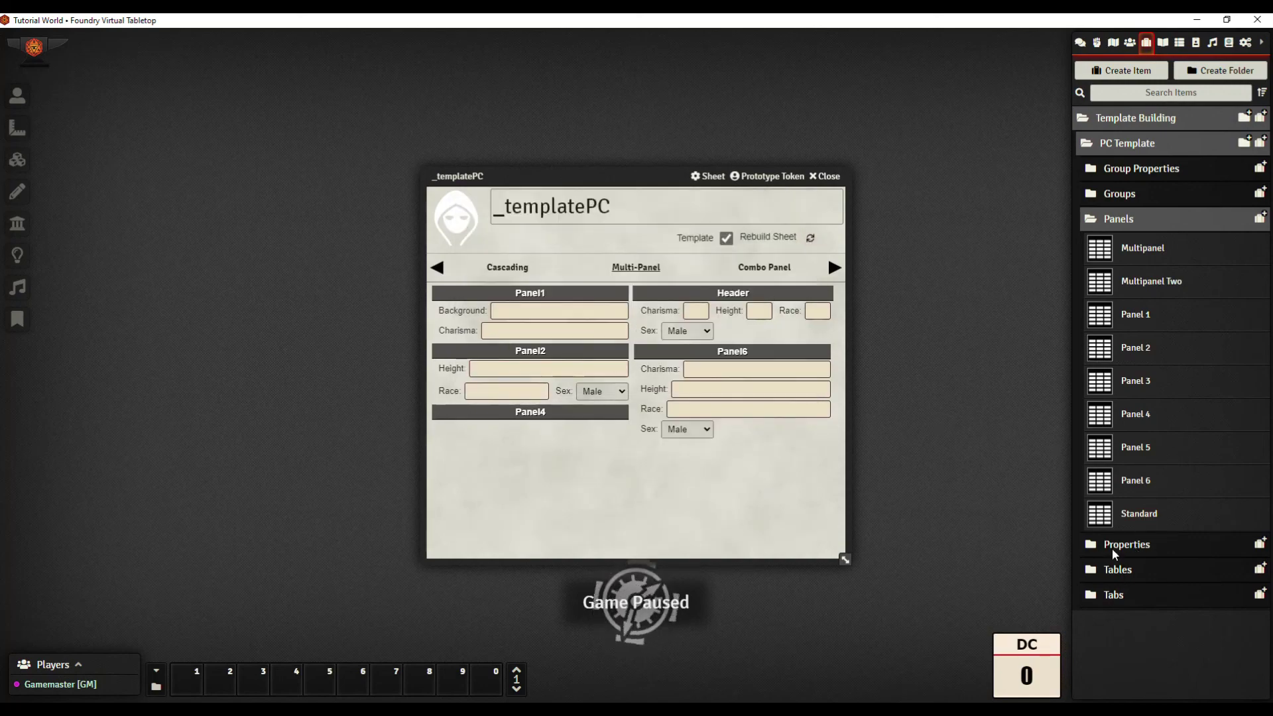
Step: Add the Standard panel to the panels of the Multi_Panel tab item and close it
{"action": "left_click", "coordinate": [1115, 594]}
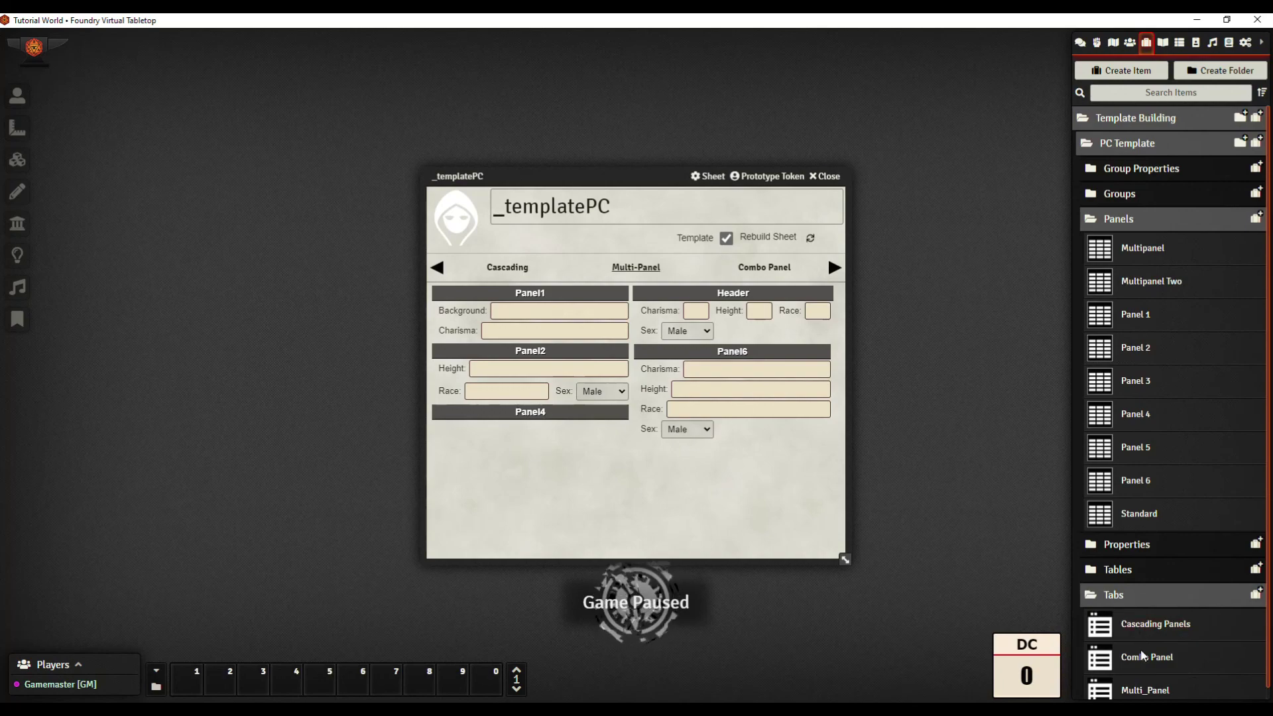
{"action": "left_click", "coordinate": [1142, 690]}
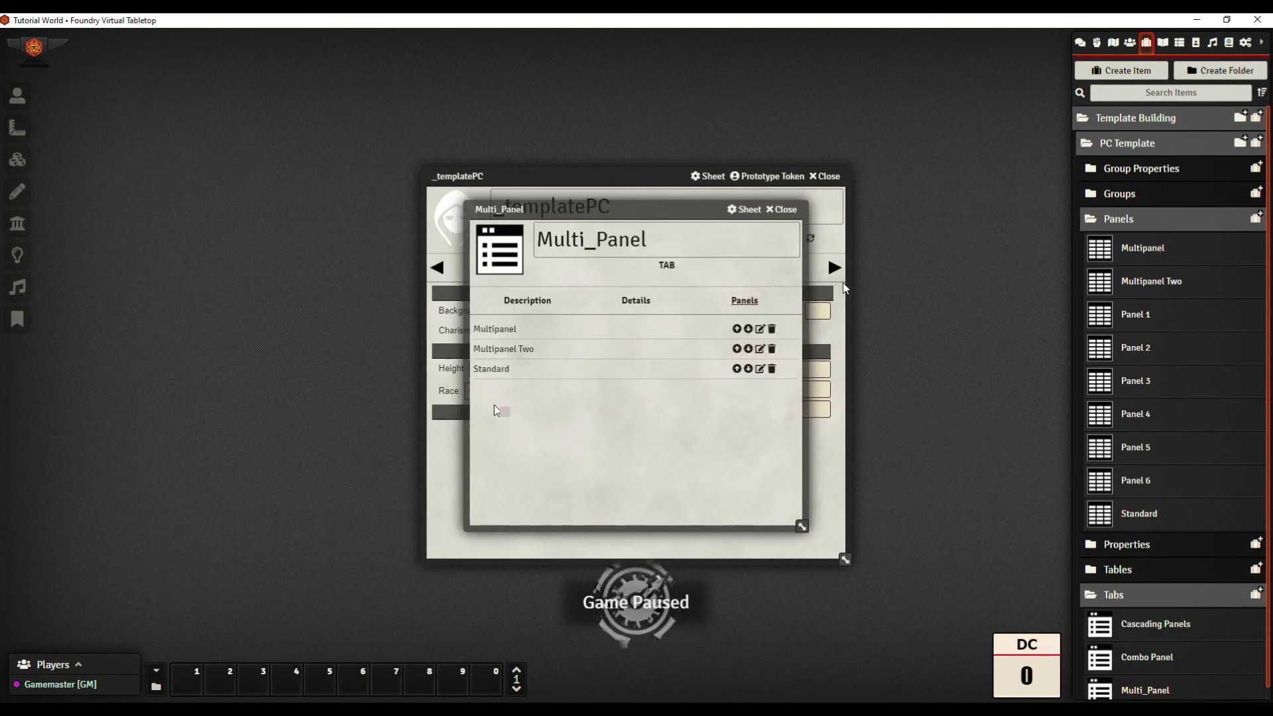
{"action": "left_click", "coordinate": [782, 209]}
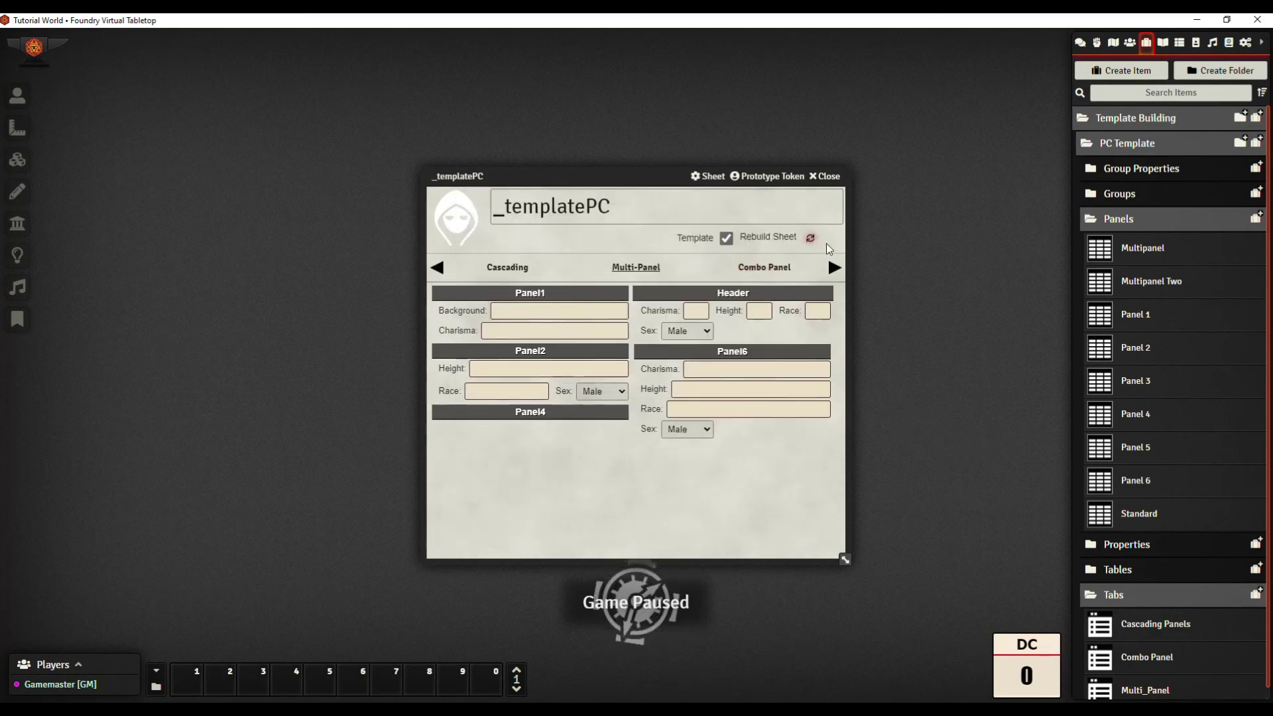
Step: Refresh the _templatePC sheet, reopen the actor and check its Multi-Panel tab
{"action": "key", "text": "F5"}
{"action": "left_click", "coordinate": [1133, 45]}
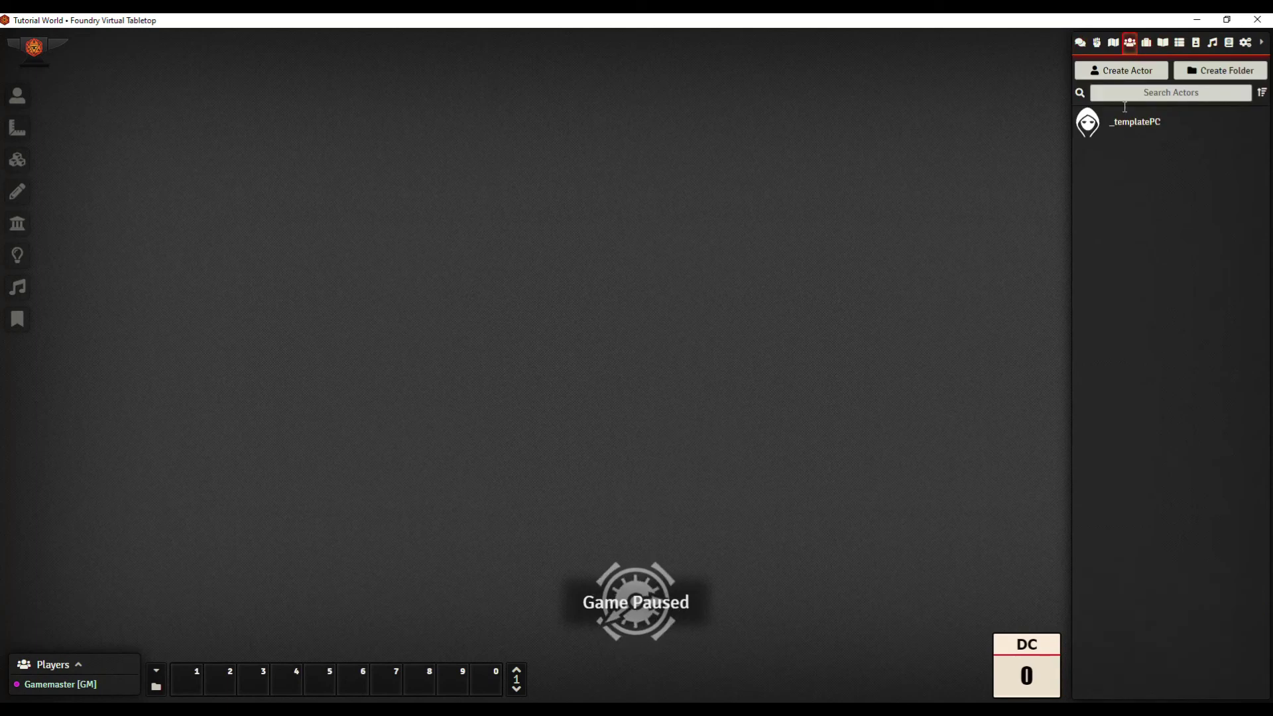
{"action": "left_click", "coordinate": [1132, 126]}
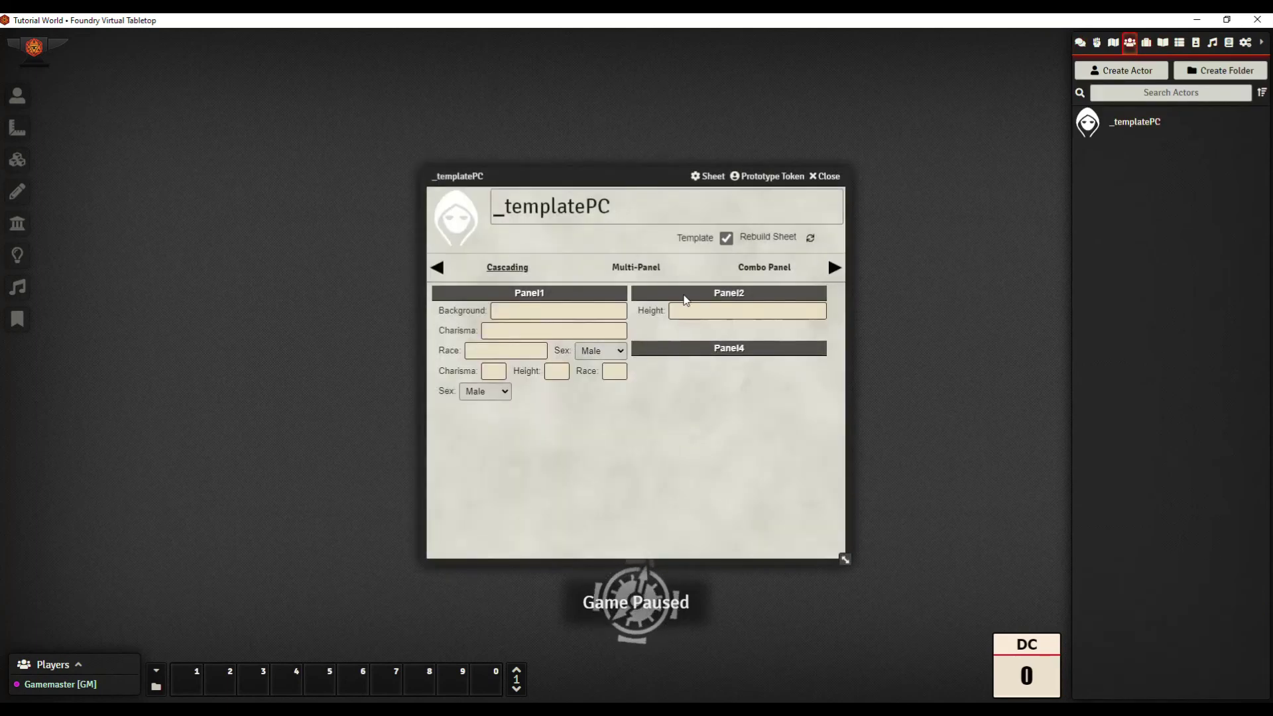
{"action": "left_click", "coordinate": [638, 268]}
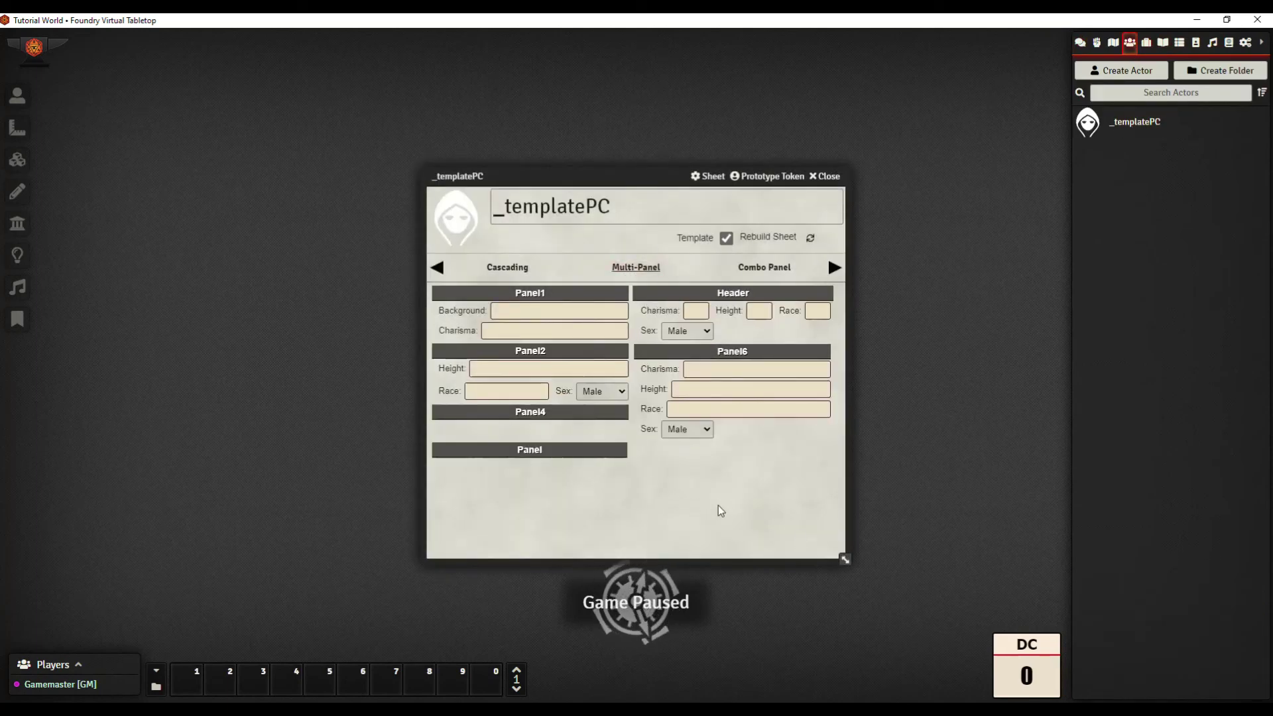